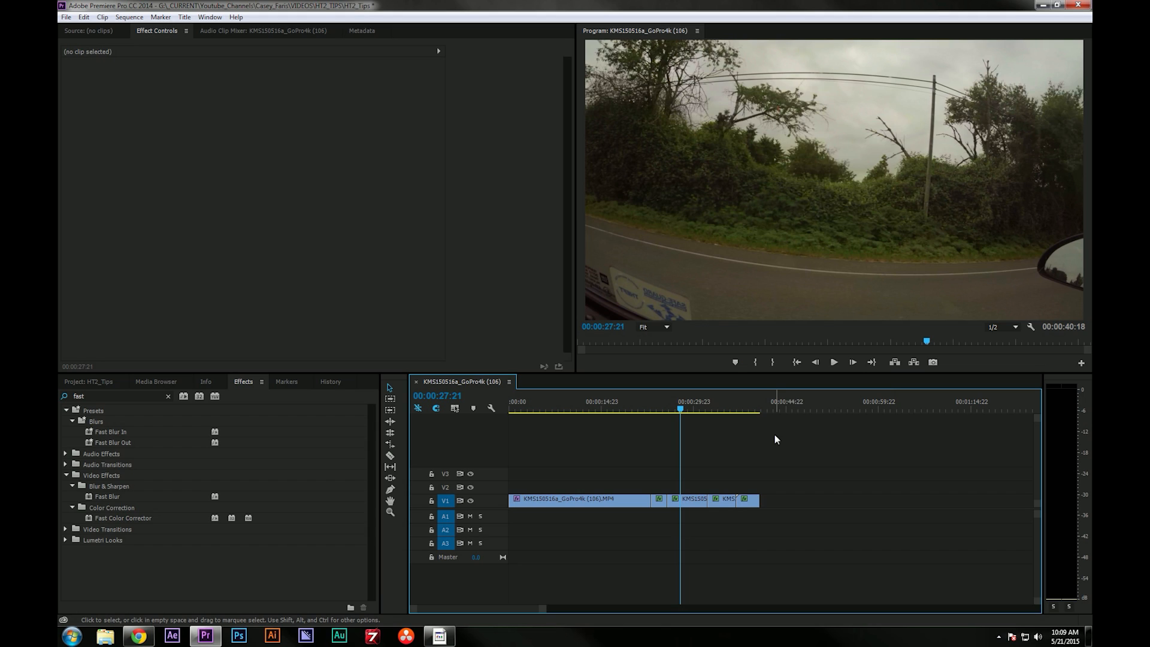
Step: Play the sequence from 00:00:07:19 in a maximized program monitor to review the painting and driving footage
{"action": "left_click", "coordinate": [556, 408]}
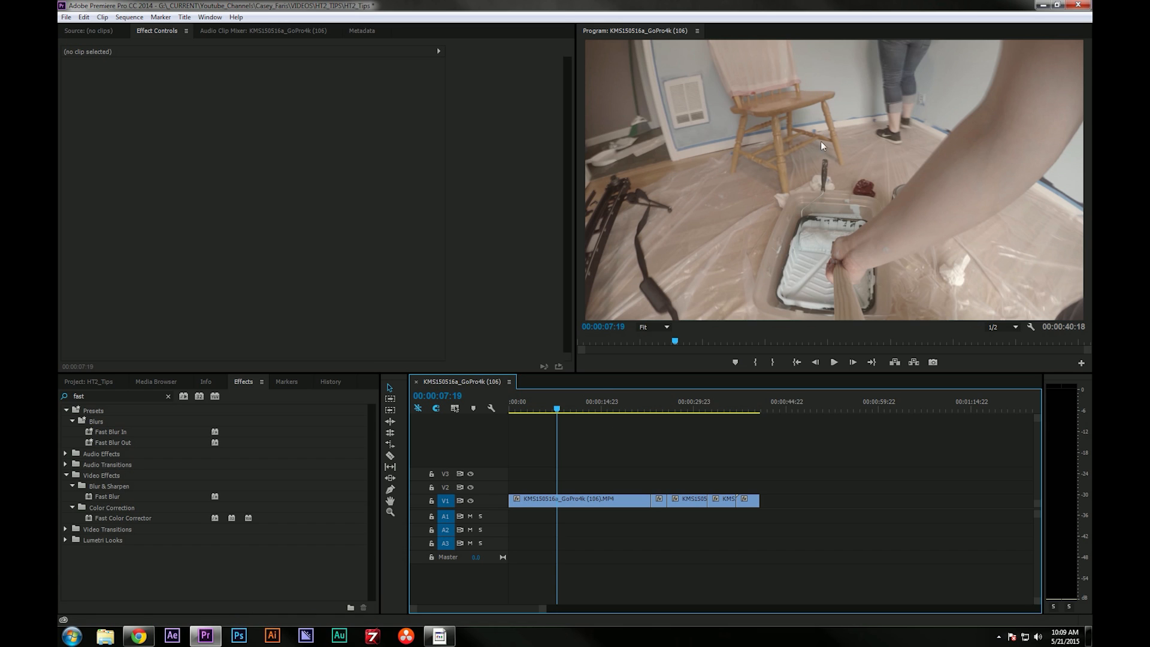
{"action": "key", "text": "grave"}
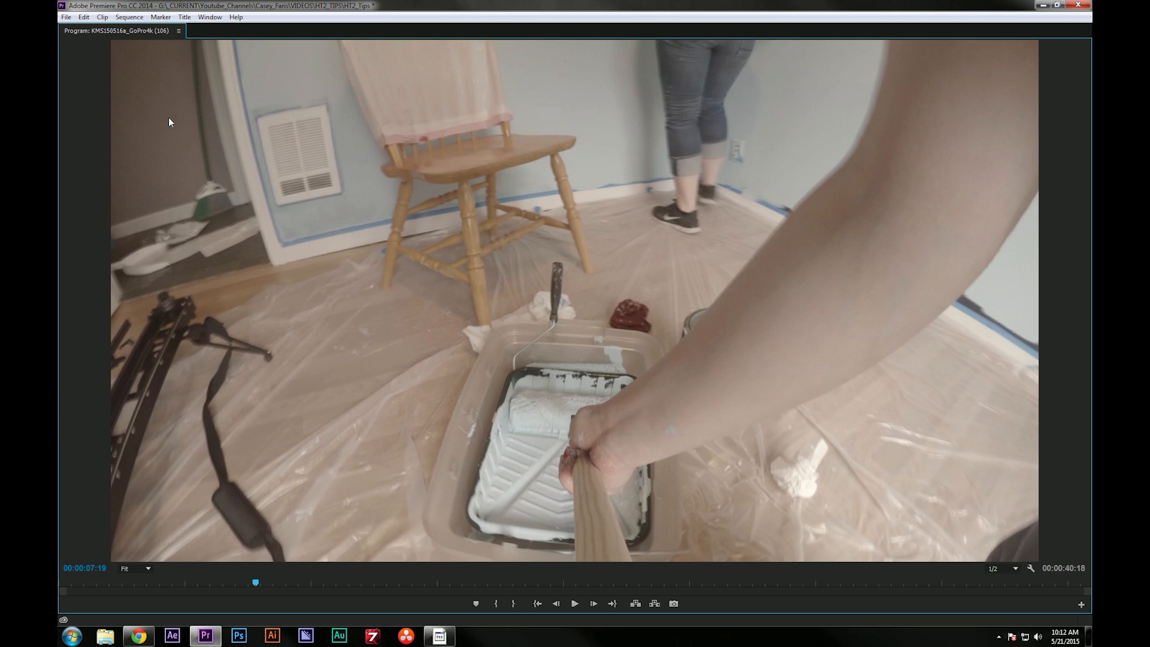
{"action": "key", "text": "space"}
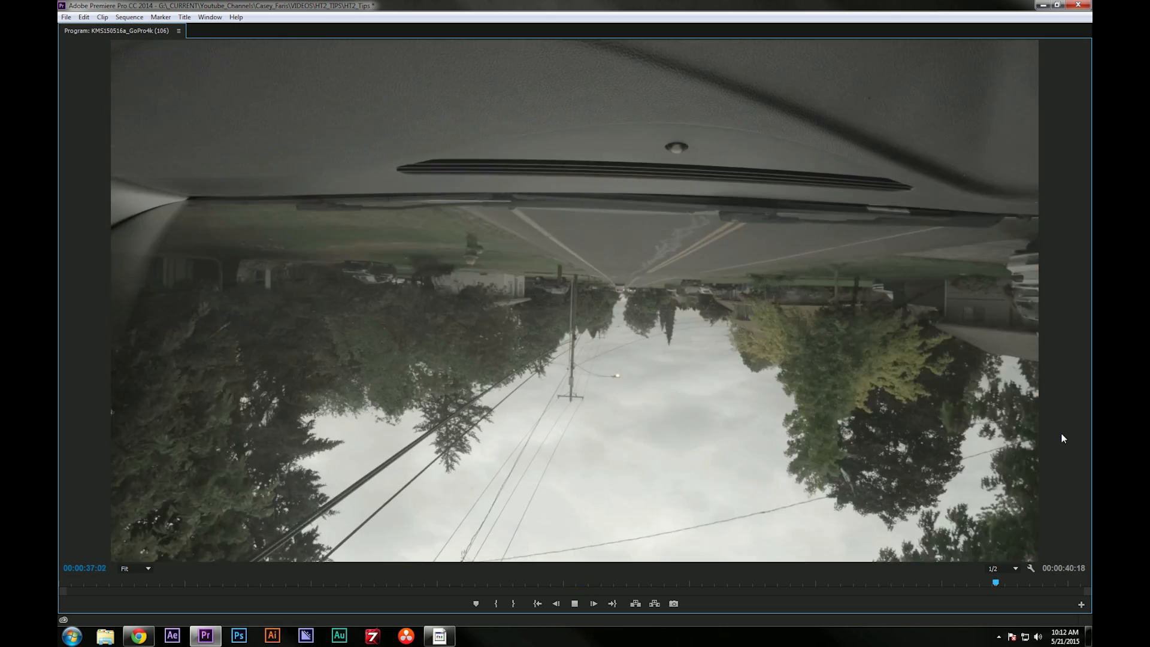
{"action": "key", "text": "space"}
Step: Set the program monitor's playback resolution to Full, return to the sequence start and restore the normal panel layout
{"action": "left_click", "coordinate": [1001, 568]}
{"action": "left_click", "coordinate": [1025, 508]}
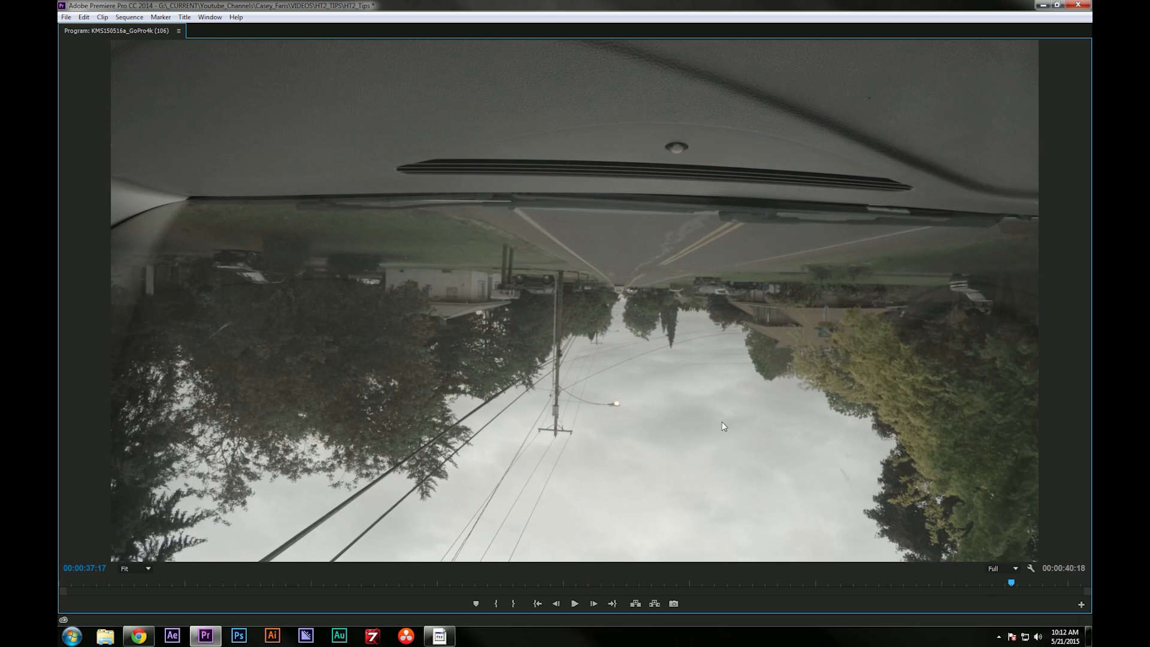
{"action": "key", "text": "Home"}
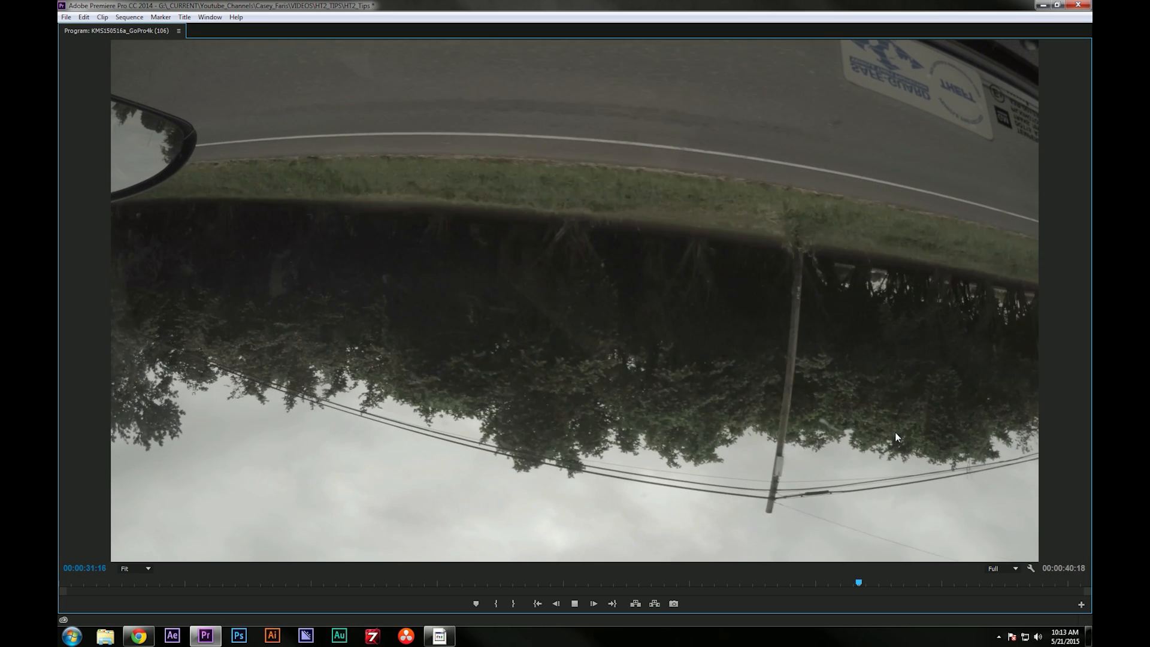
{"action": "key", "text": "Home"}
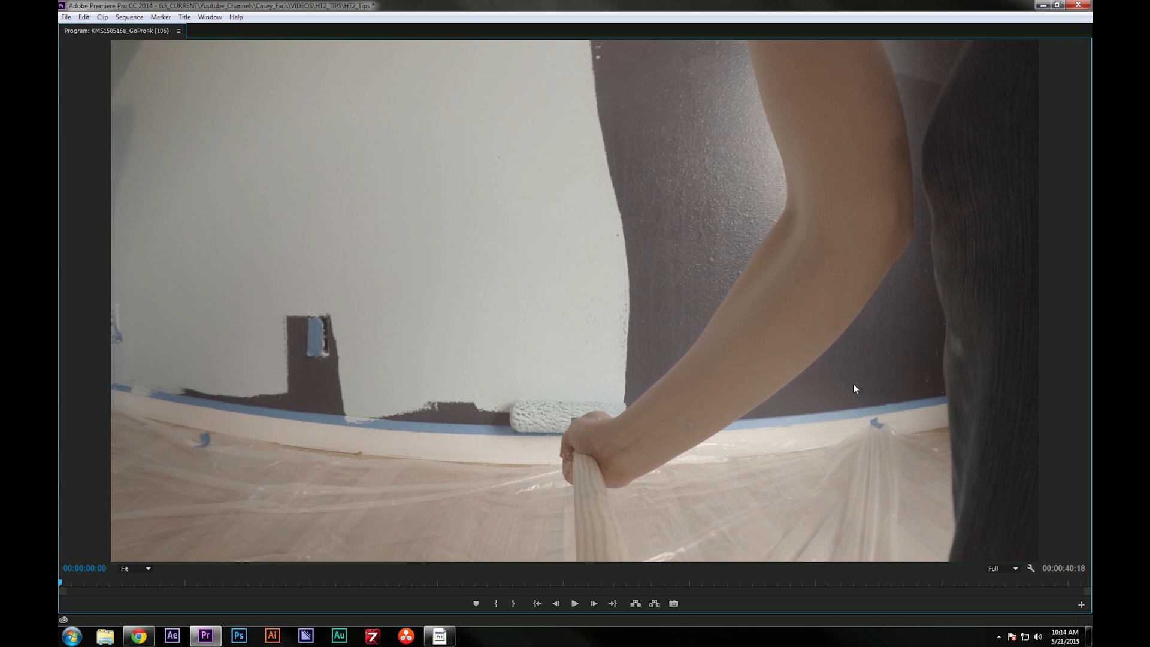
{"action": "key", "text": "grave"}
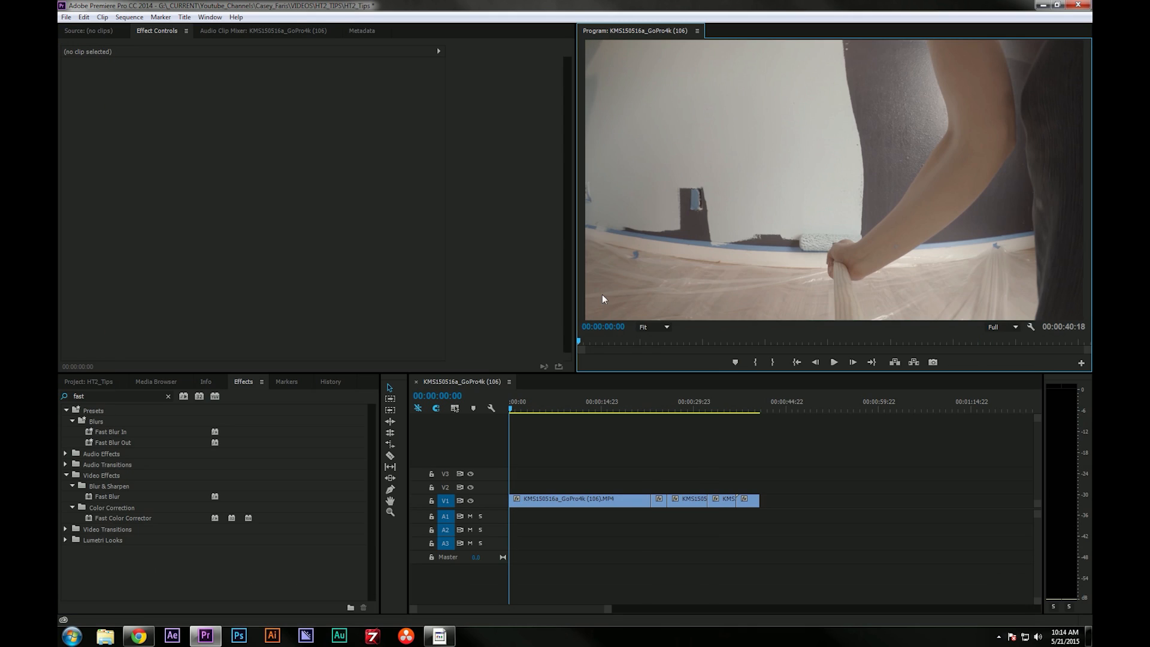
Step: Mark the whole edit, from its start to its last frame, as the sequence's in/out range
{"action": "left_click", "coordinate": [769, 403]}
{"action": "key", "text": "Up"}
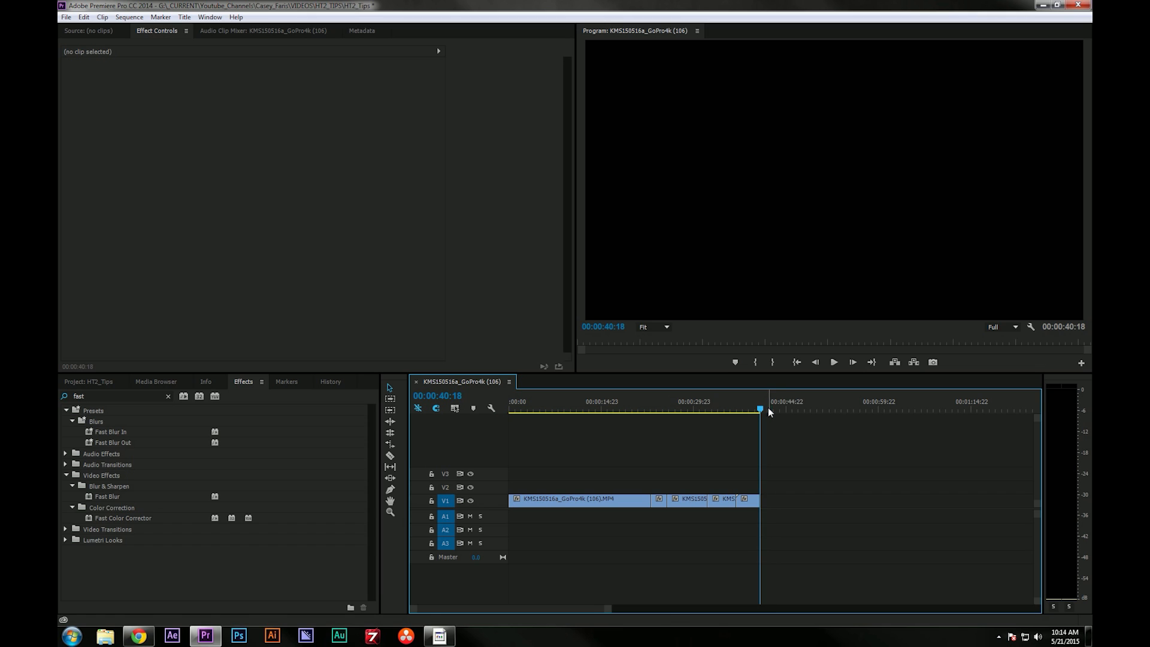
{"action": "left_click_drag", "start_coordinate": [764, 408], "coordinate": [658, 419]}
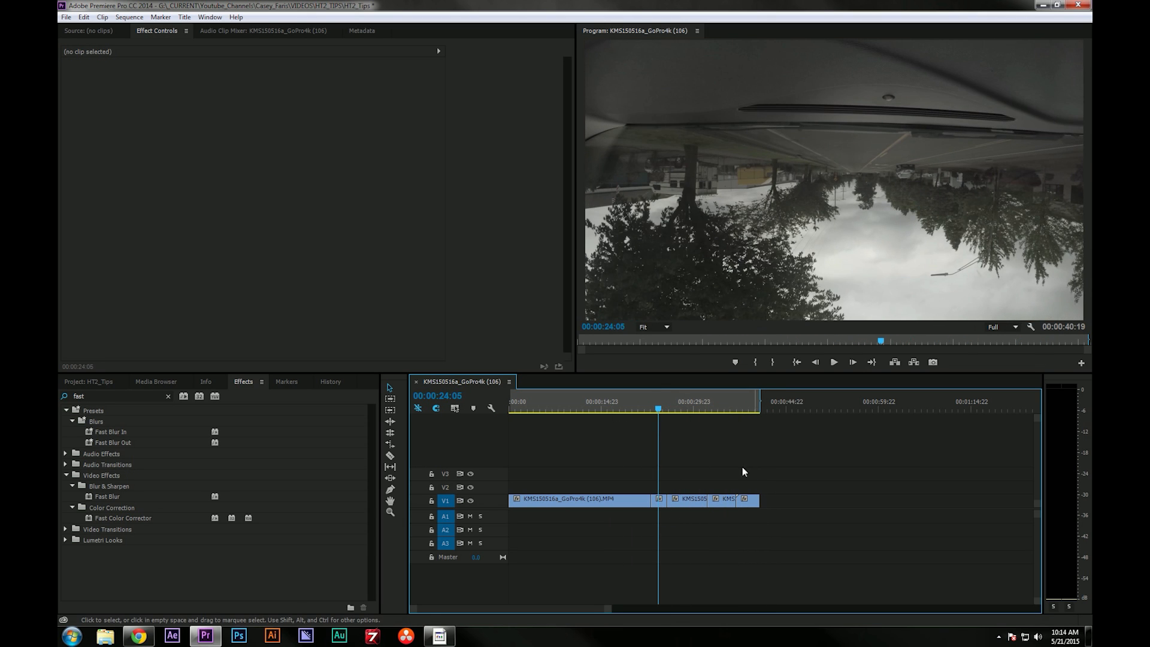
Step: Set the rotation of the first upside-down driving clip to 180°
{"action": "left_click", "coordinate": [661, 500]}
{"action": "left_click", "coordinate": [66, 74]}
{"action": "left_click", "coordinate": [267, 130]}
{"action": "type", "text": "180"}
{"action": "key", "text": "Return"}
Step: Copy the first driving clip's Motion settings to the remaining driving clips and check them near the end of the sequence
{"action": "left_click", "coordinate": [114, 77]}
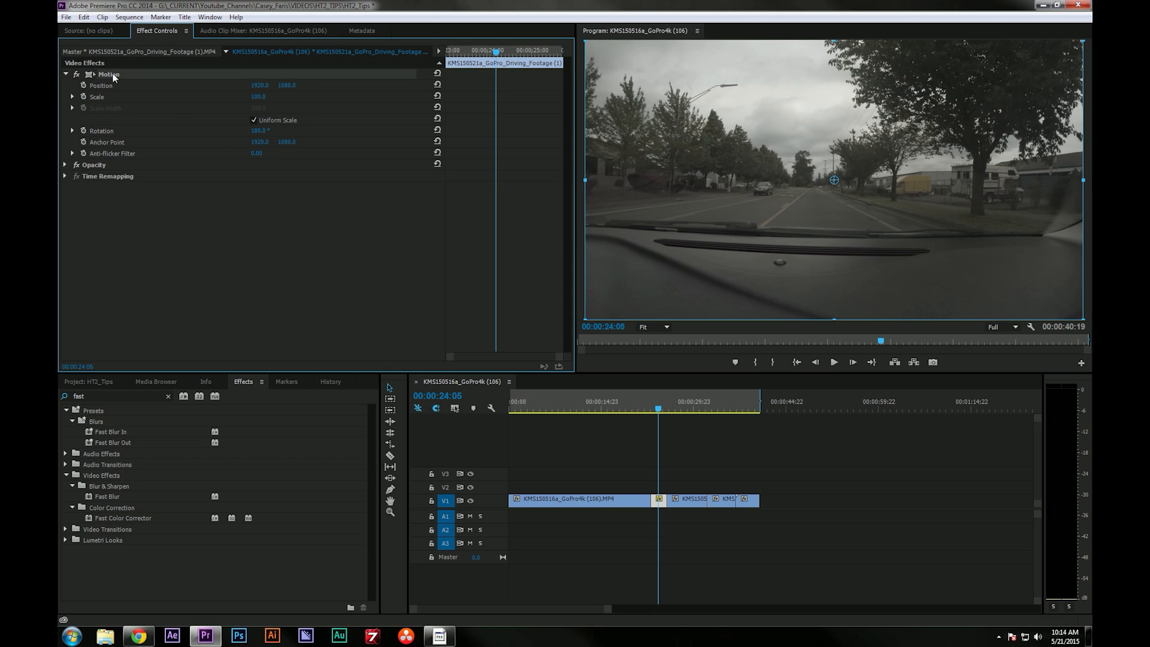
{"action": "left_click_drag", "start_coordinate": [651, 523], "coordinate": [759, 460]}
{"action": "left_click", "coordinate": [760, 458]}
{"action": "left_click_drag", "start_coordinate": [705, 407], "coordinate": [739, 426]}
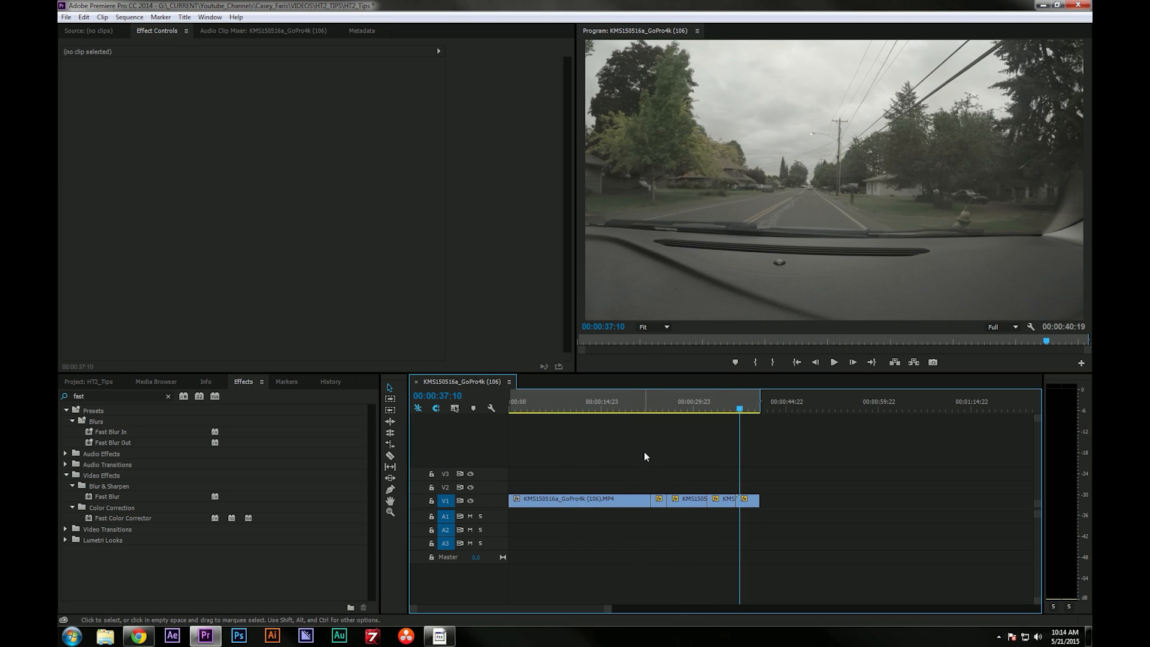
Step: Open the sequence's export settings and choose the QuickTime format with the GoPro CineForm YUV 10-bit preset
{"action": "key", "text": "ctrl+m"}
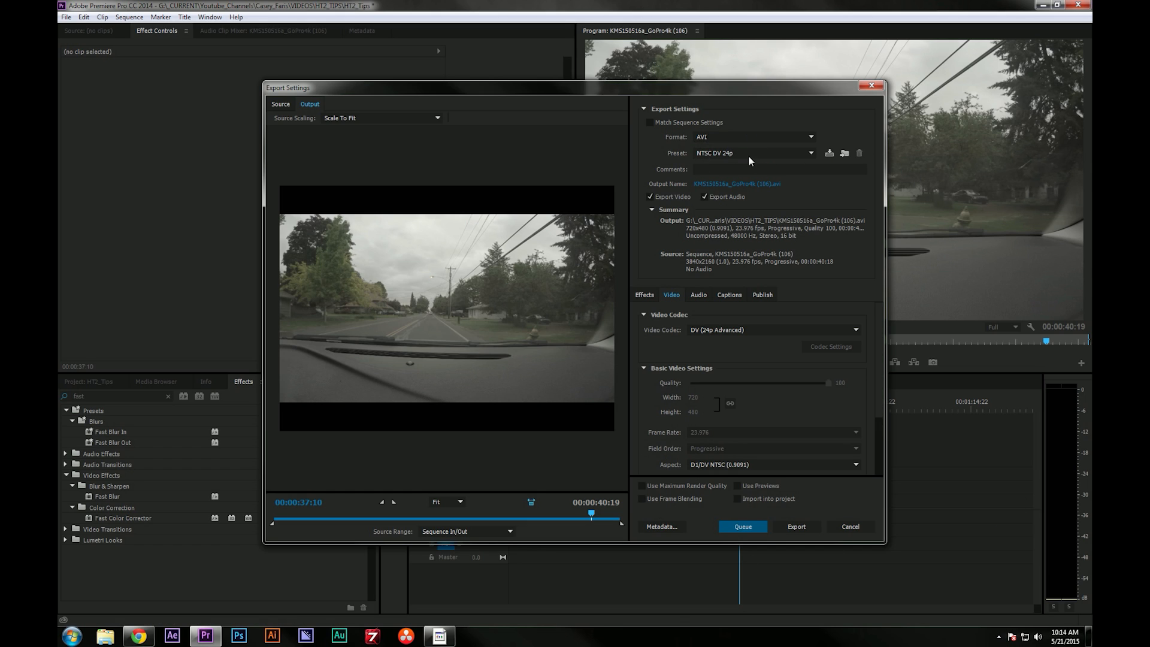
{"action": "left_click", "coordinate": [740, 137]}
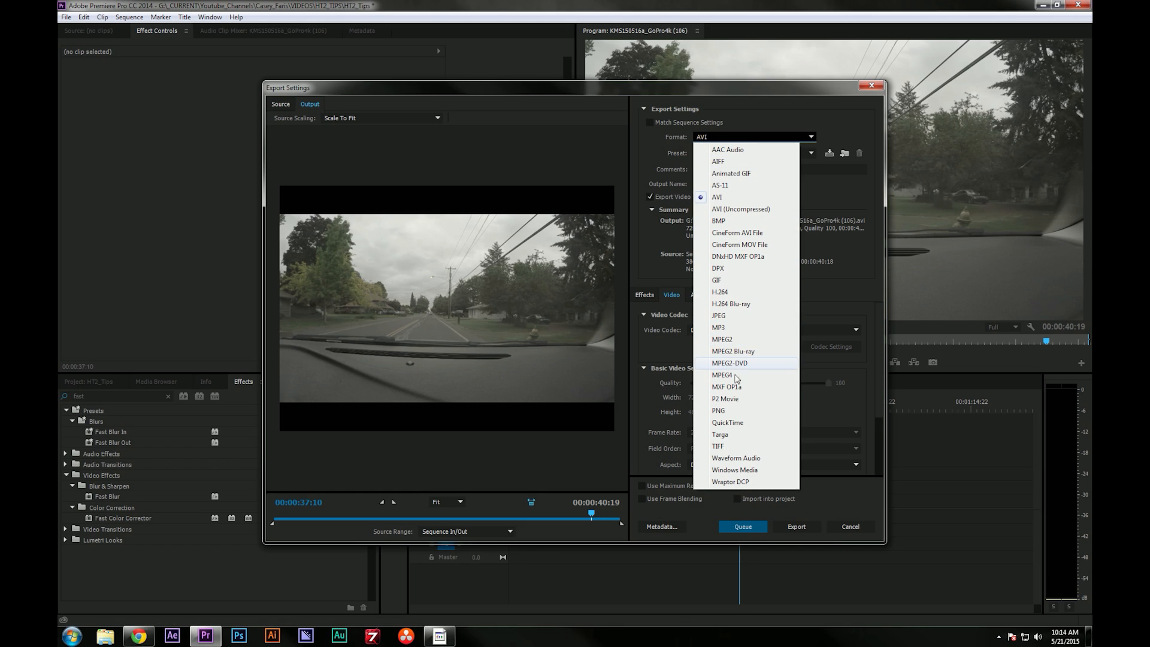
{"action": "left_click", "coordinate": [743, 422]}
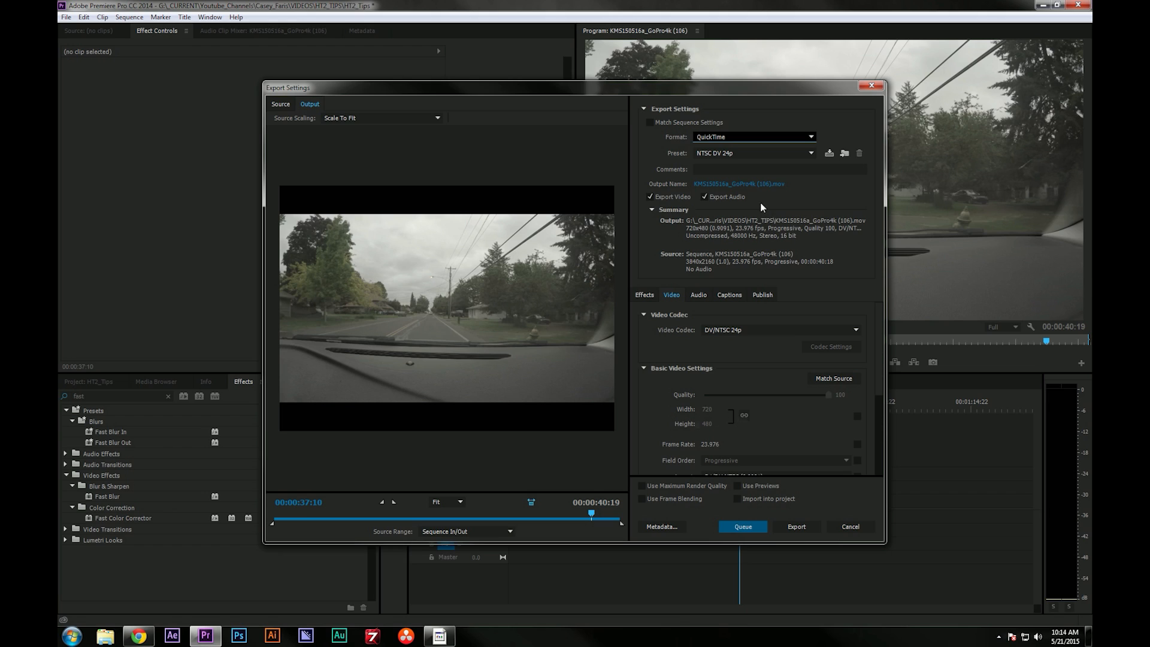
{"action": "left_click", "coordinate": [732, 156]}
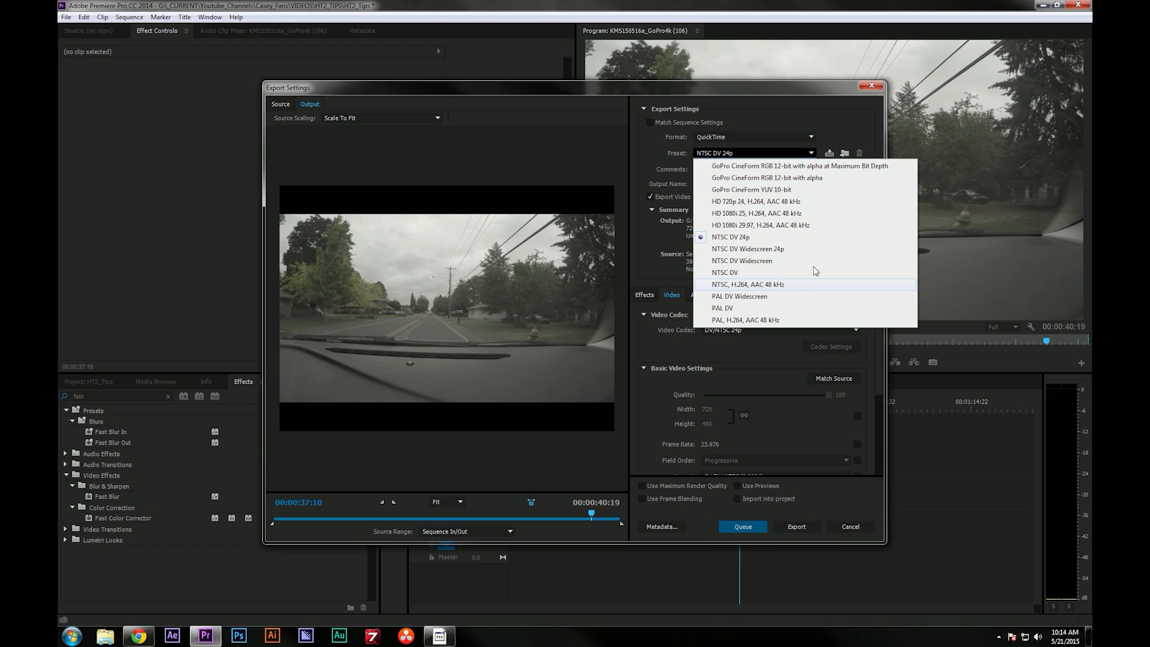
{"action": "left_click", "coordinate": [780, 190]}
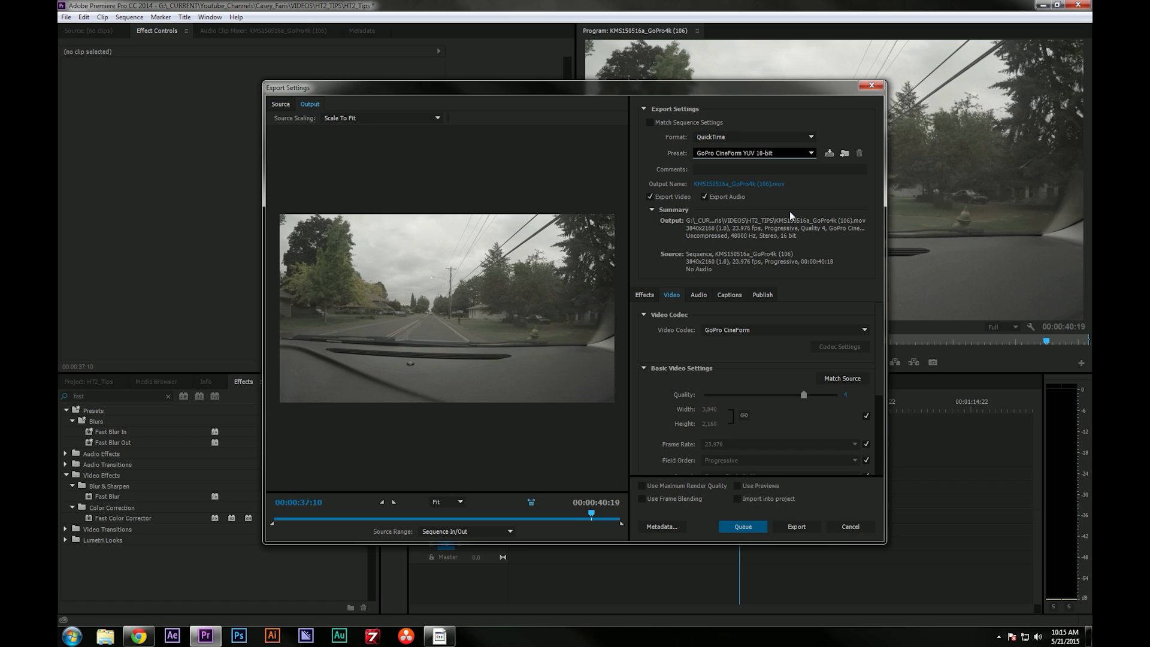
Step: Raise the export's video quality to 5 and check the remaining video and audio settings
{"action": "left_click", "coordinate": [801, 396]}
{"action": "left_click_drag", "start_coordinate": [838, 400], "coordinate": [856, 396]}
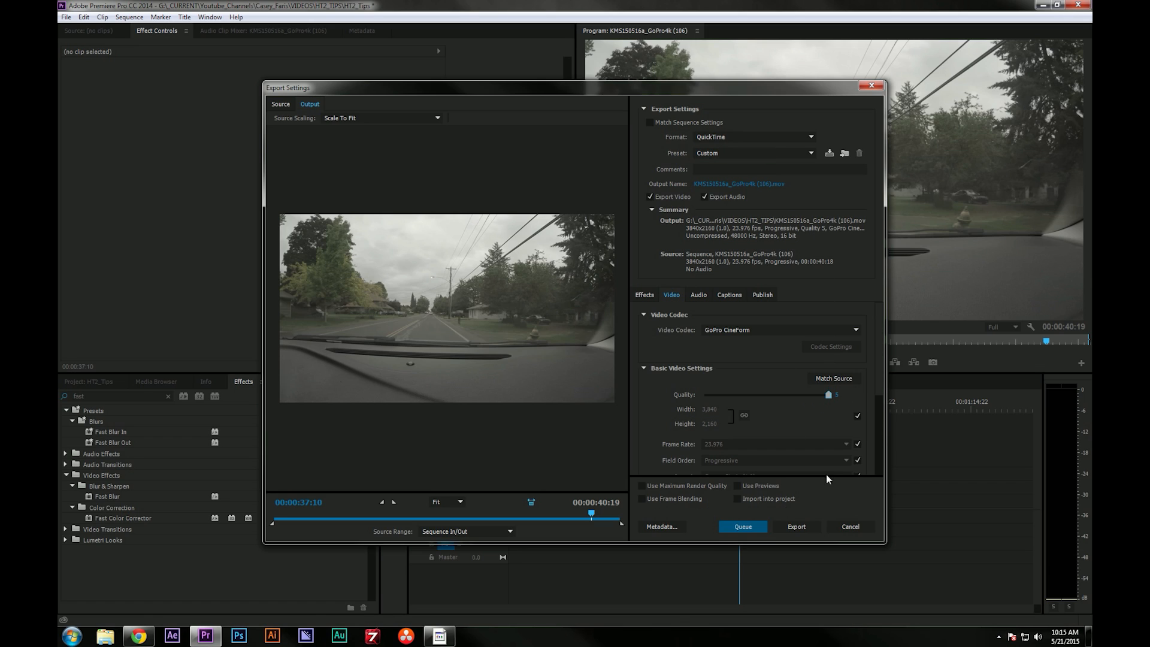
{"action": "scroll", "coordinate": [862, 375], "scroll_direction": "down", "scroll_amount": 2}
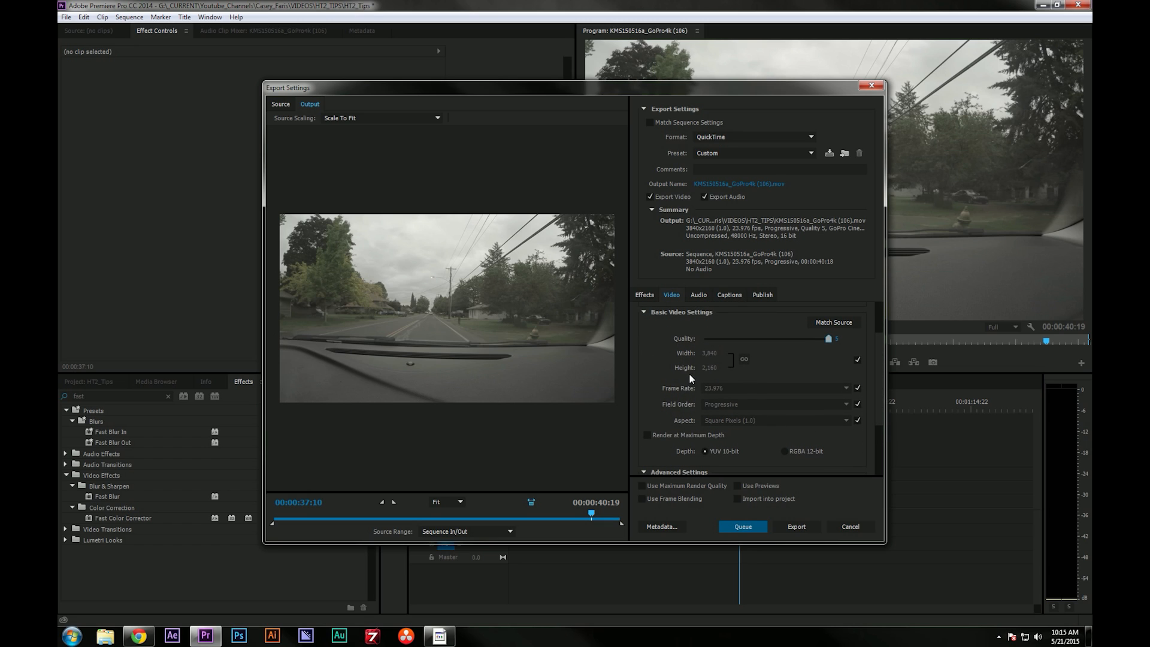
{"action": "left_click_drag", "start_coordinate": [881, 345], "coordinate": [887, 322]}
{"action": "left_click", "coordinate": [684, 296]}
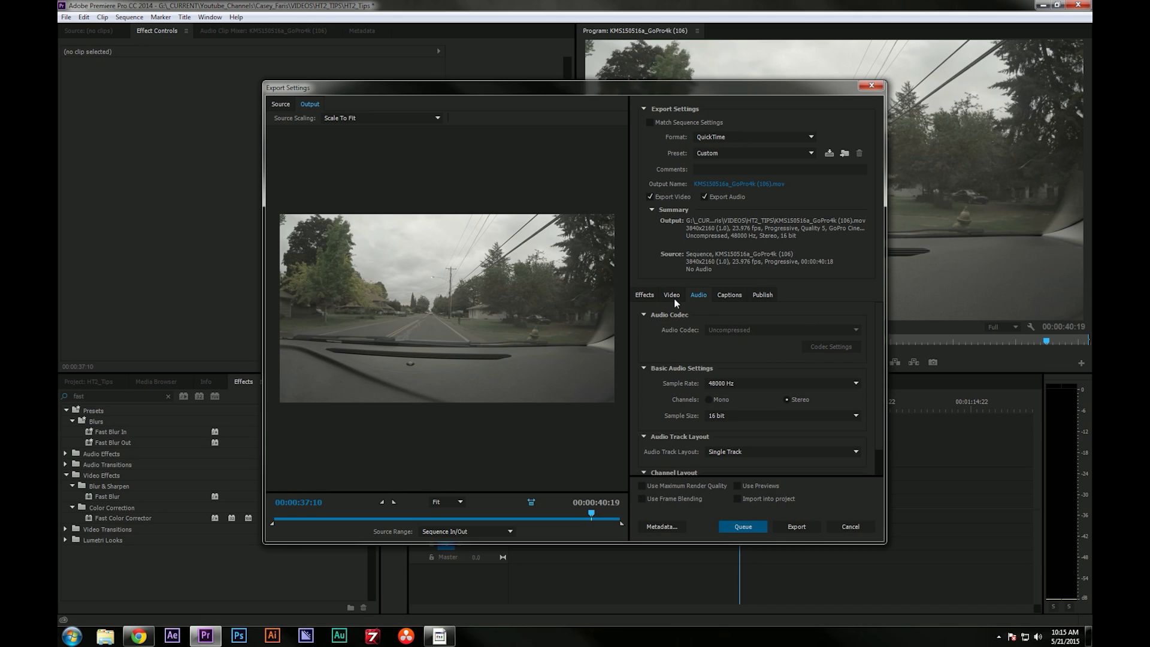
{"action": "left_click", "coordinate": [673, 297]}
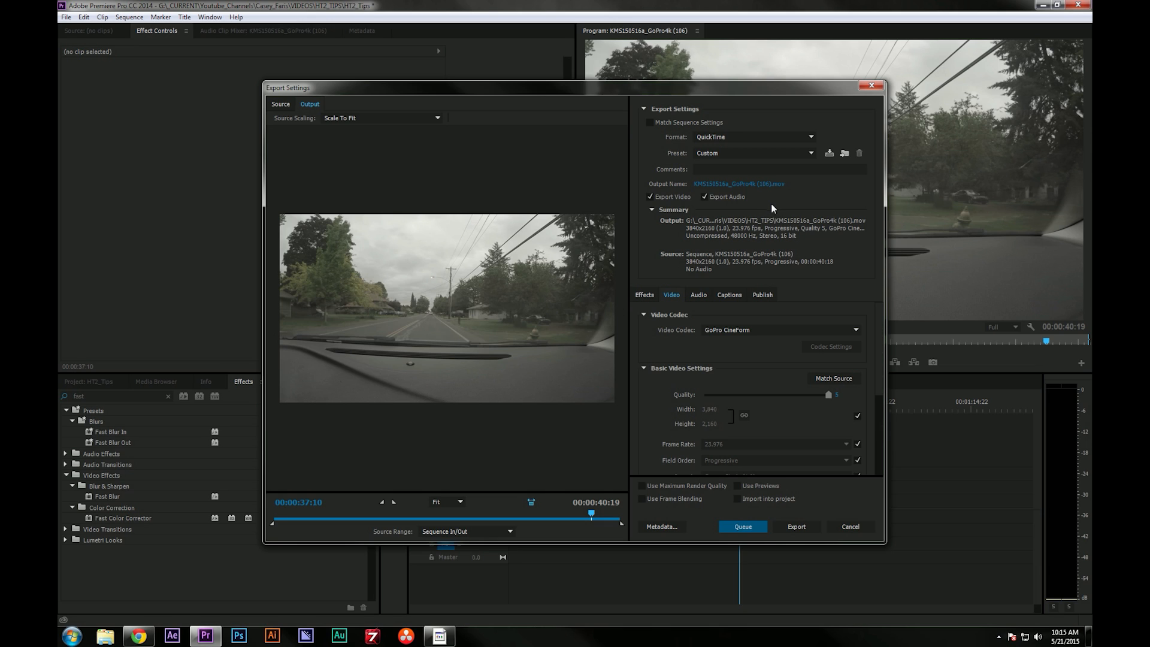
Step: Set the output file to GoPro_Bake.mov on the RAID (G:) drive and export the video
{"action": "left_click", "coordinate": [771, 186]}
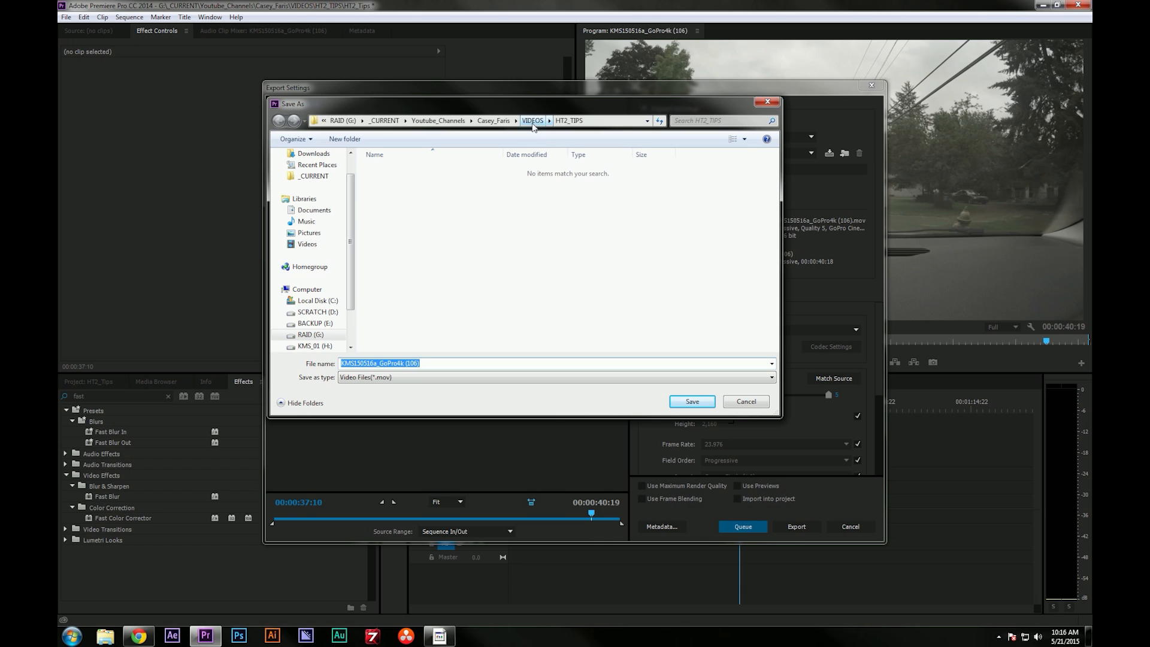
{"action": "key", "text": "Return"}
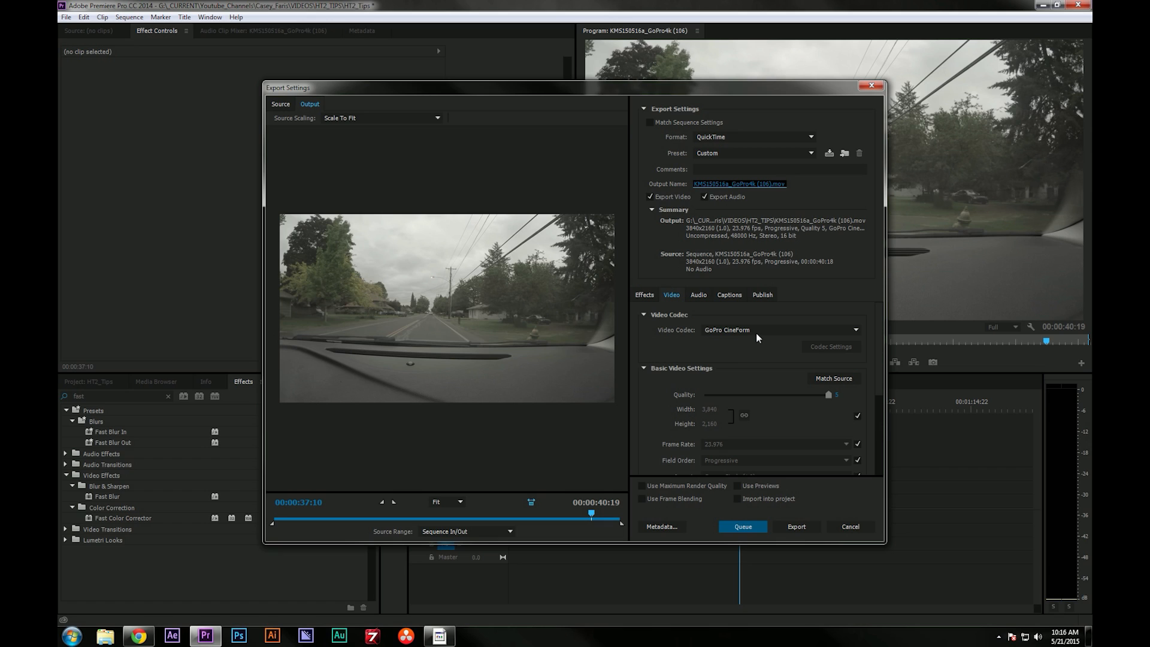
{"action": "left_click", "coordinate": [773, 185]}
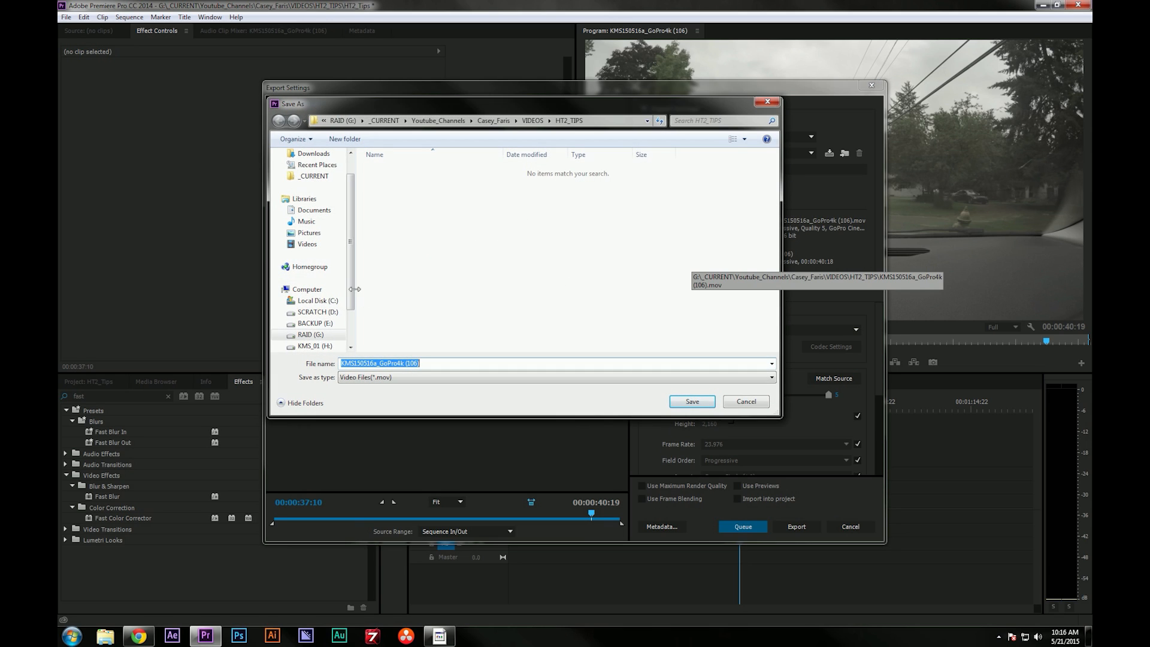
{"action": "left_click", "coordinate": [316, 335]}
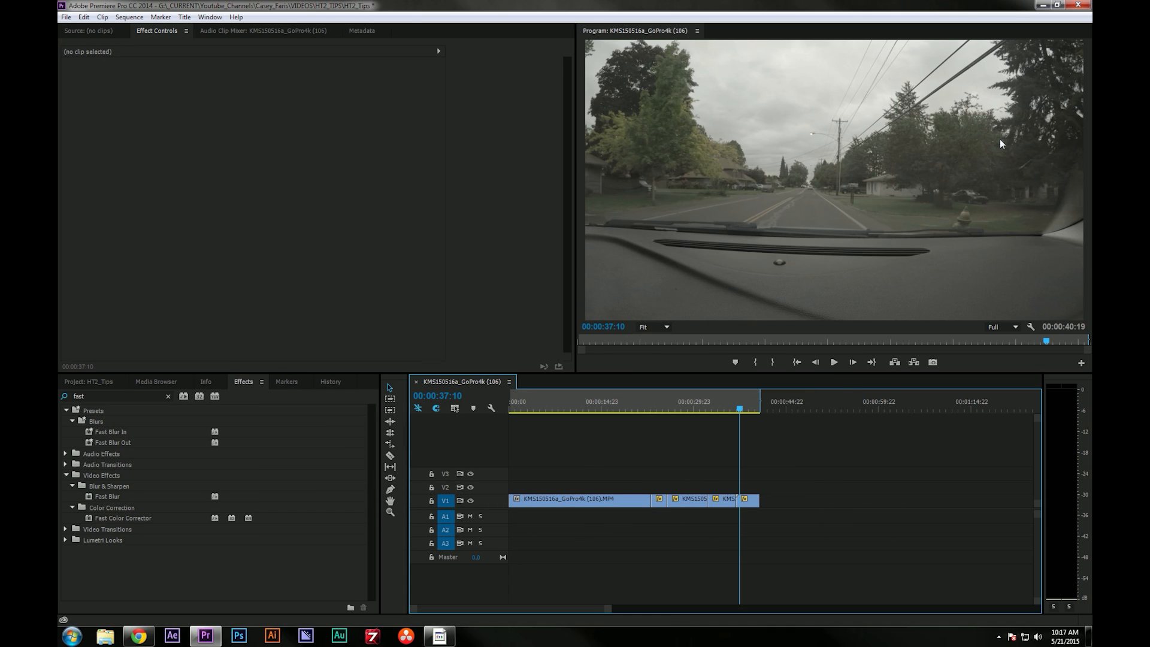
Step: Switch to DaVinci Resolve and add GoPro_Bake.mov from the G: drive to the media pool, changing the project frame rate to match
{"action": "left_click", "coordinate": [1042, 9]}
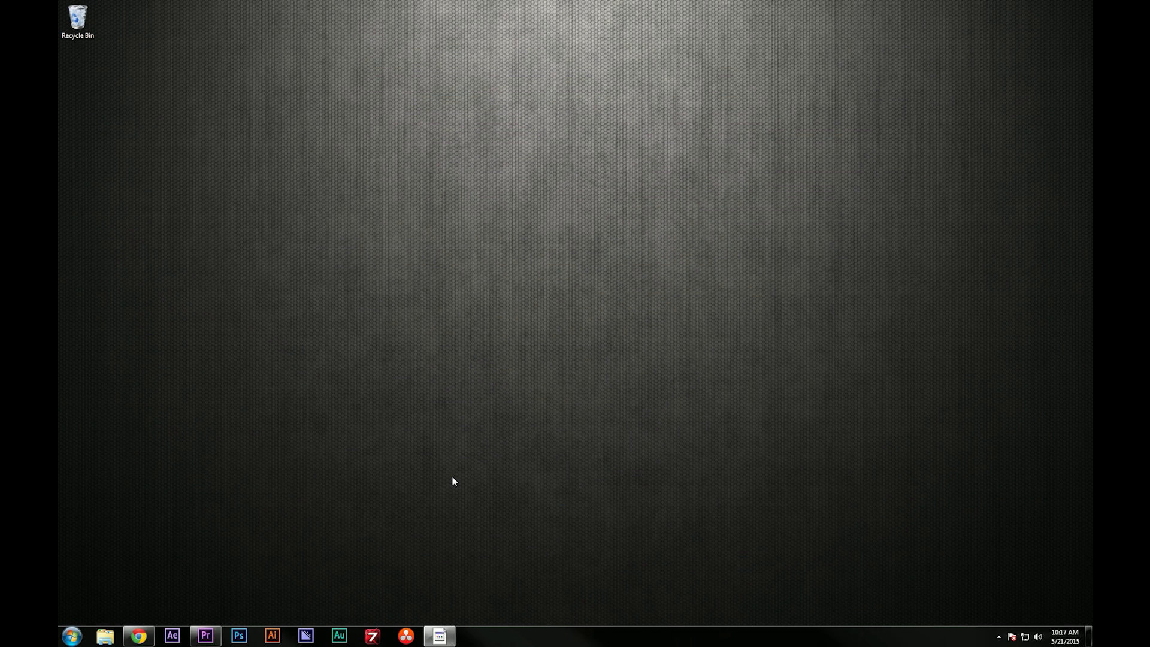
{"action": "left_click", "coordinate": [406, 636]}
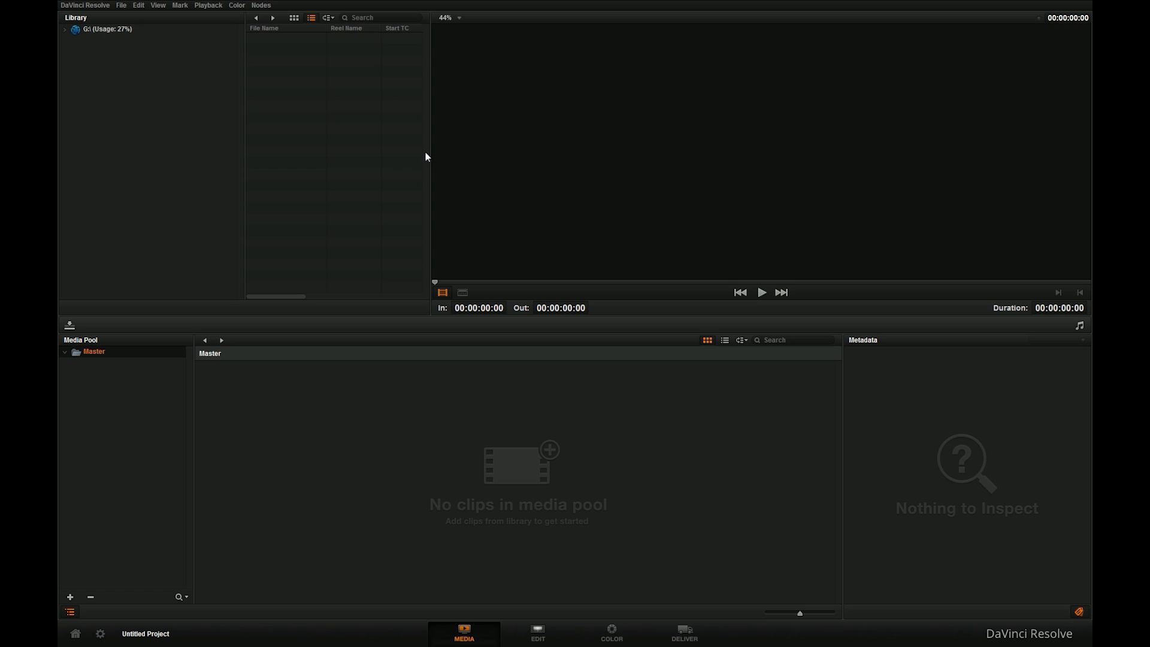
{"action": "left_click", "coordinate": [109, 29]}
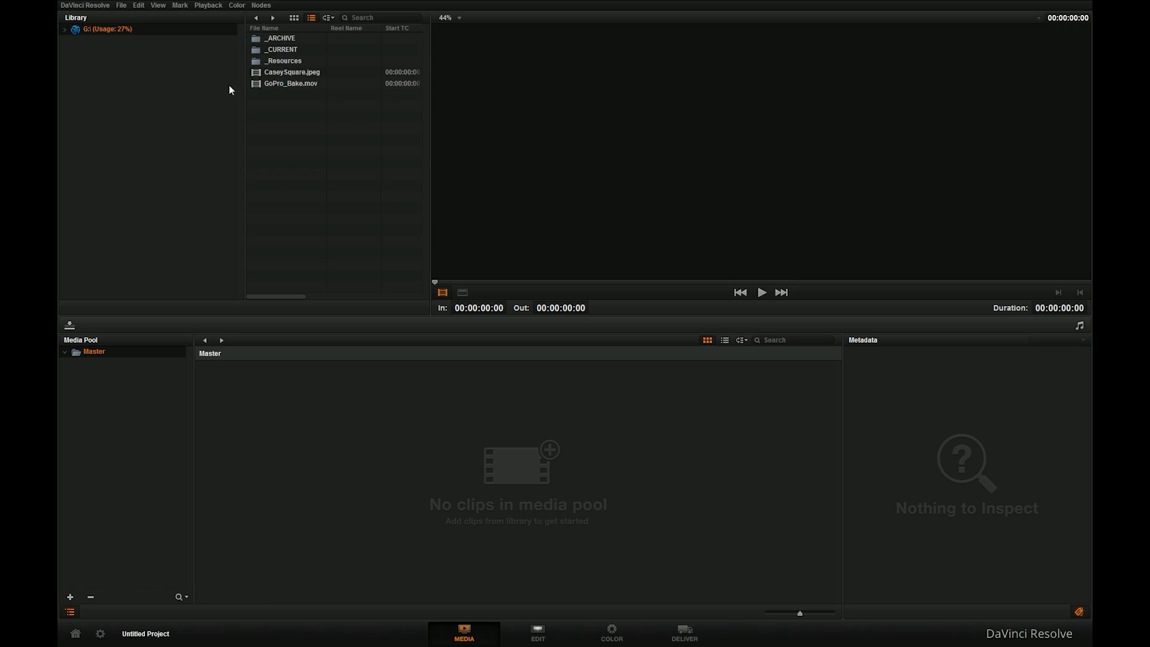
{"action": "left_click", "coordinate": [298, 84]}
{"action": "left_click_drag", "start_coordinate": [297, 84], "coordinate": [334, 461]}
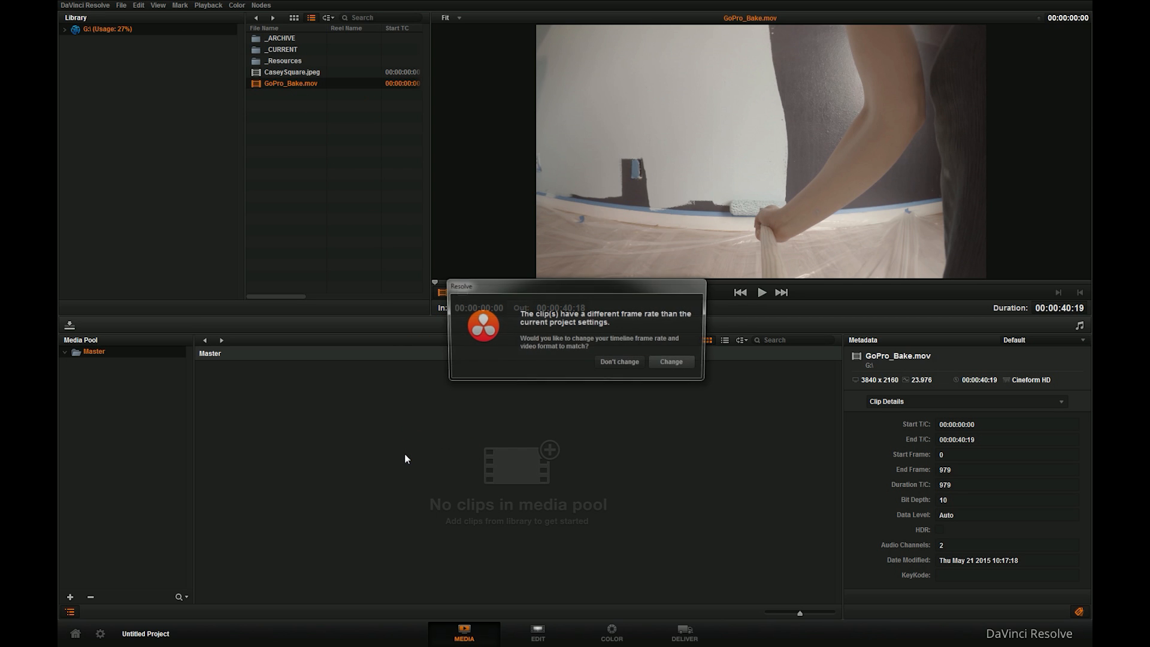
{"action": "left_click", "coordinate": [679, 364]}
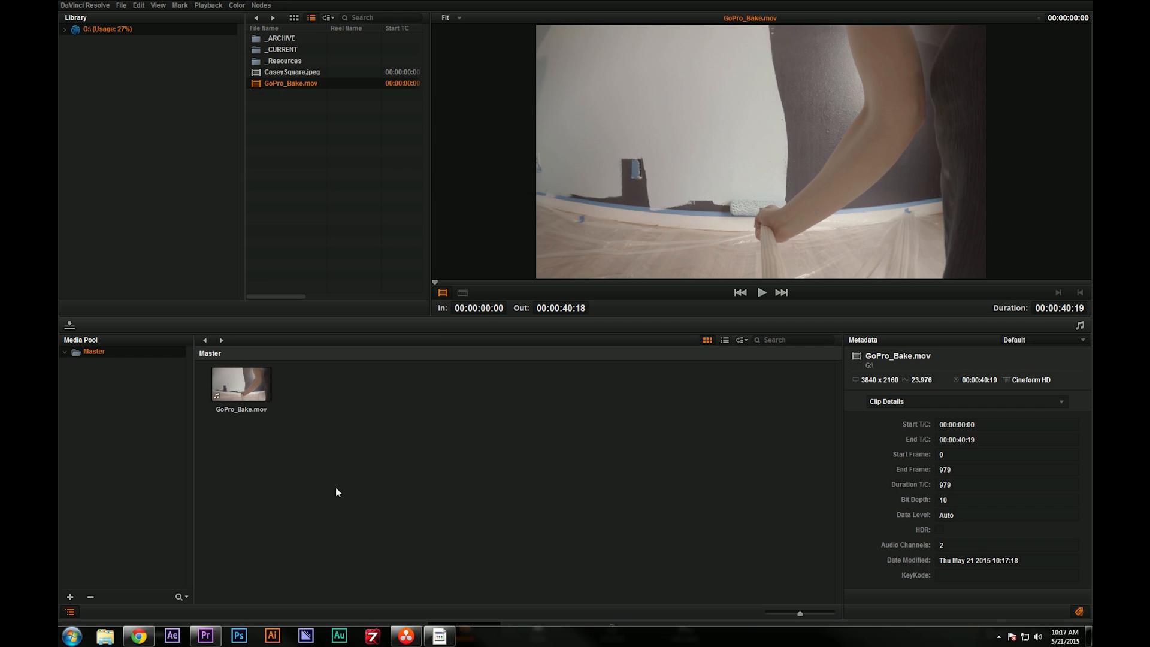
Step: Switch to Premiere Pro, export the sequence as a CMX3600 EDL with the default settings, and return to DaVinci Resolve
{"action": "left_click", "coordinate": [205, 635]}
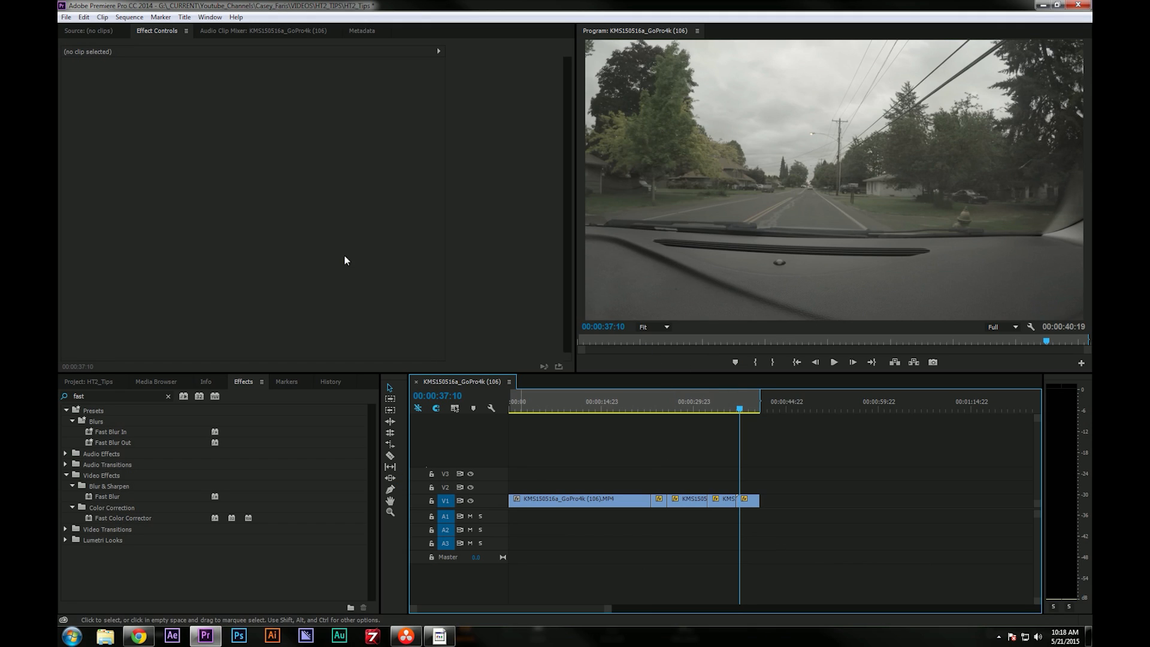
{"action": "left_click", "coordinate": [67, 18]}
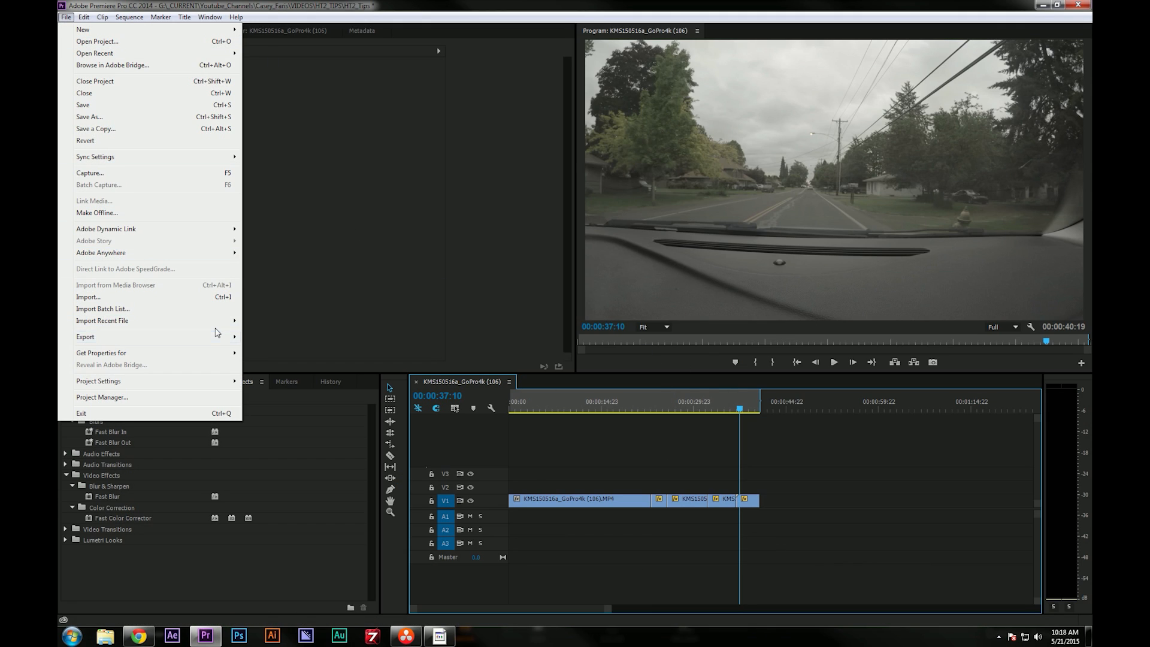
{"action": "mouse_move", "coordinate": [224, 337]}
{"action": "left_click", "coordinate": [267, 408]}
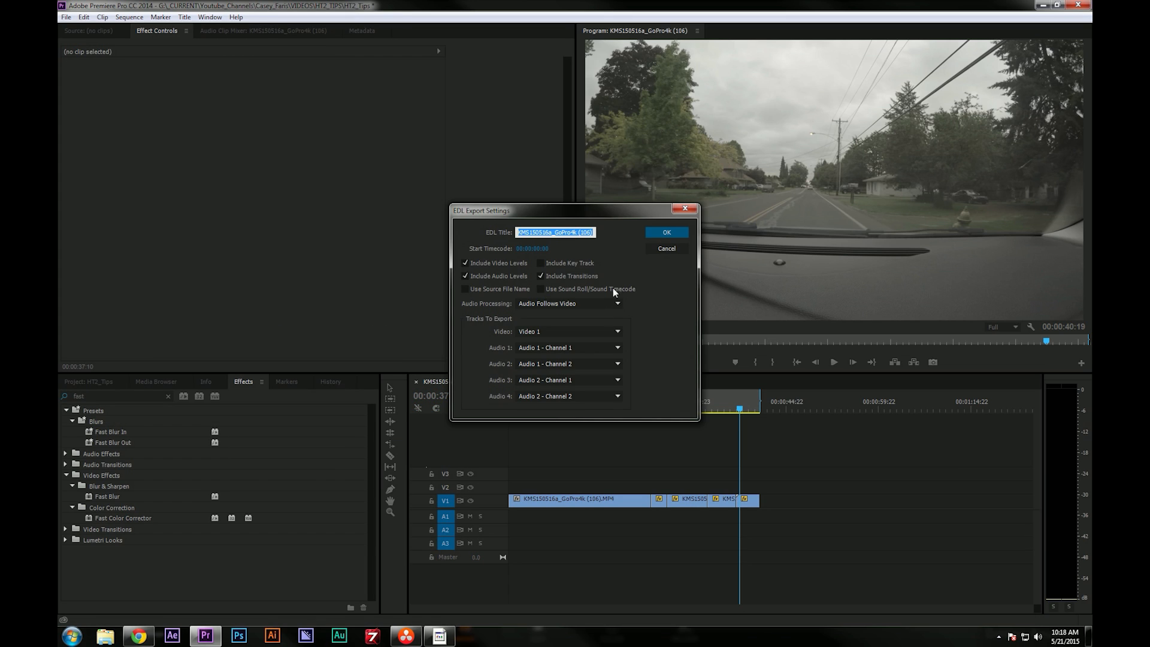
{"action": "left_click", "coordinate": [667, 233]}
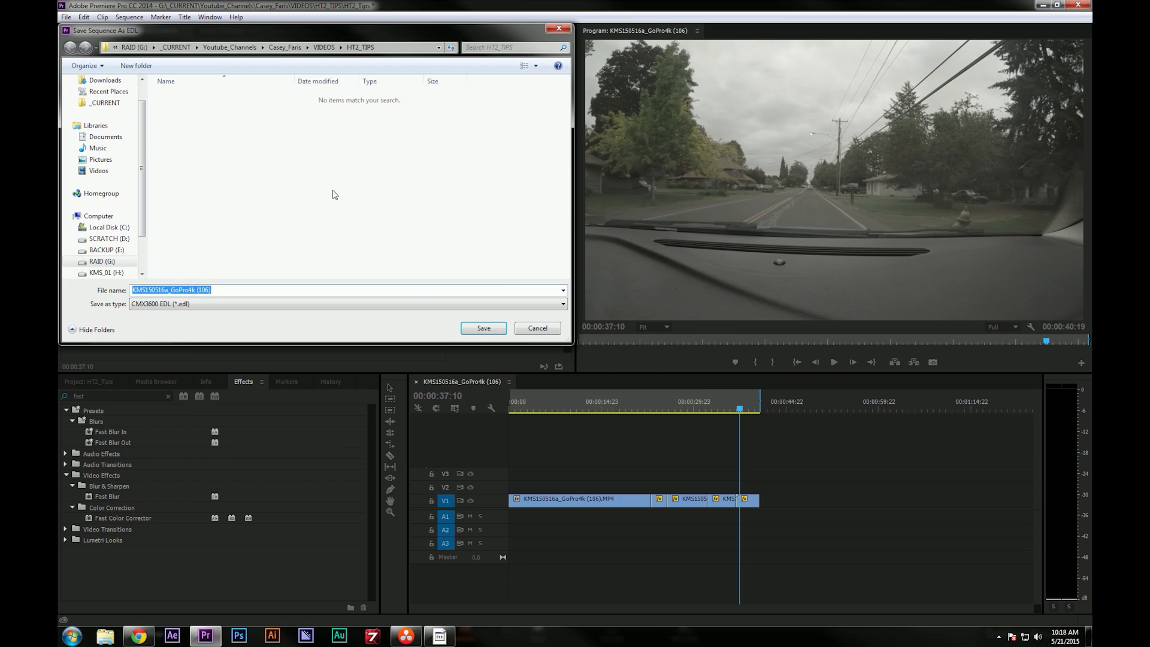
{"action": "key", "text": "Return"}
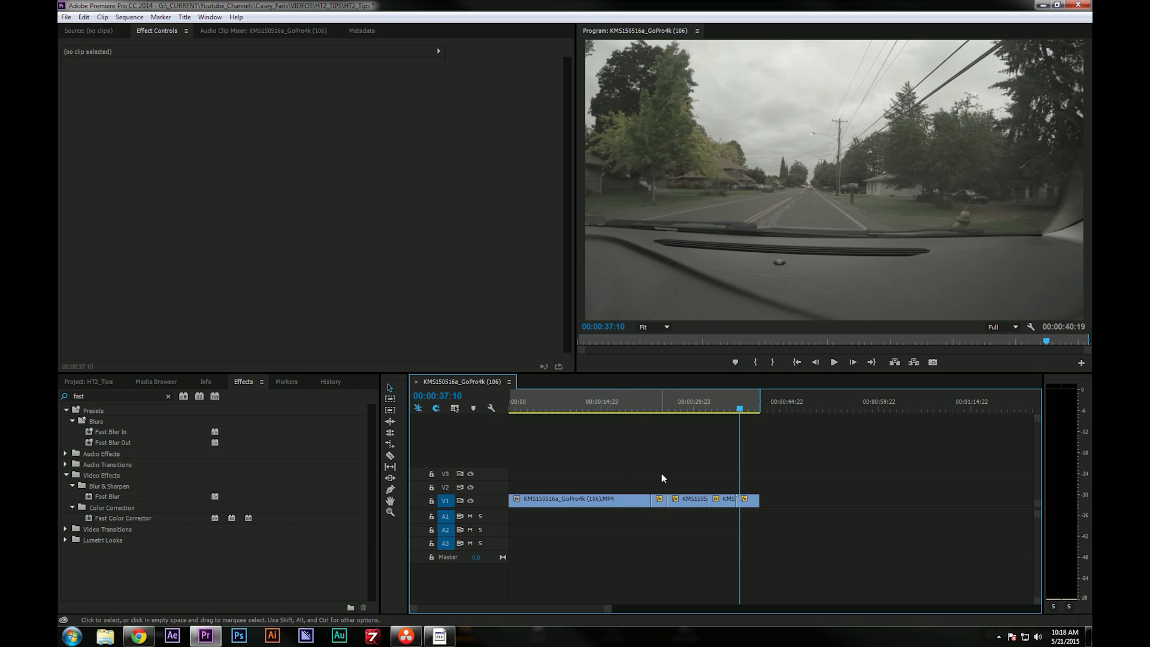
{"action": "left_click", "coordinate": [1042, 5]}
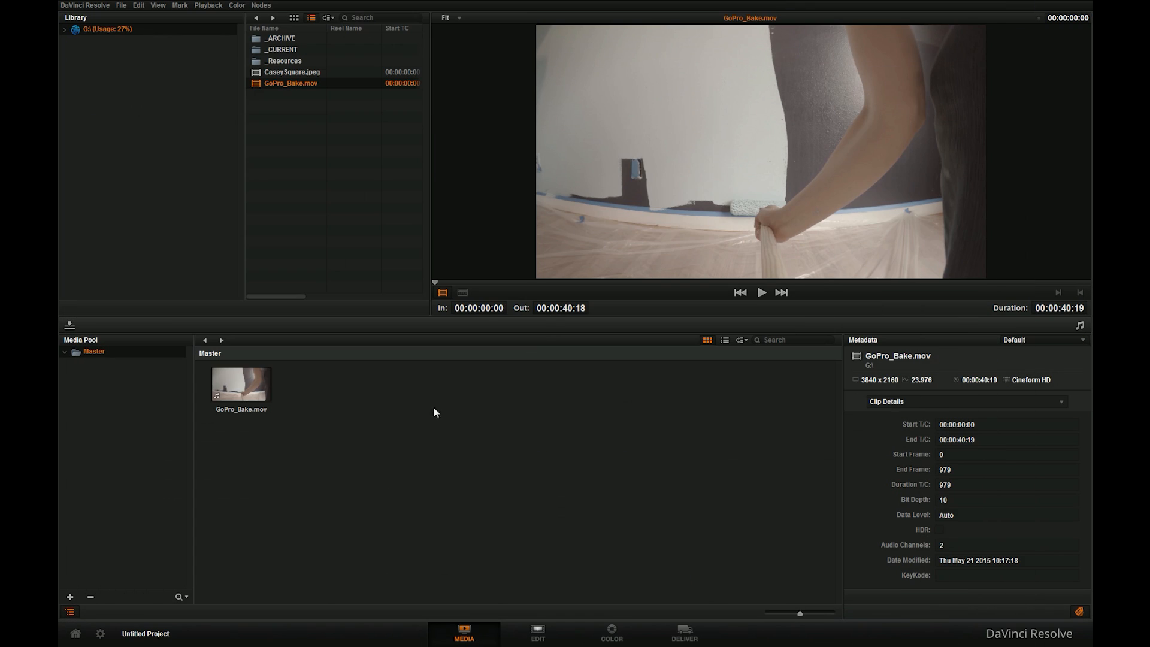
Step: Switch to the Edit page and import KMS150516a_GoPro4kEDL.edl as a pre-conformed EDL, keeping the default timeline name
{"action": "left_click", "coordinate": [346, 187]}
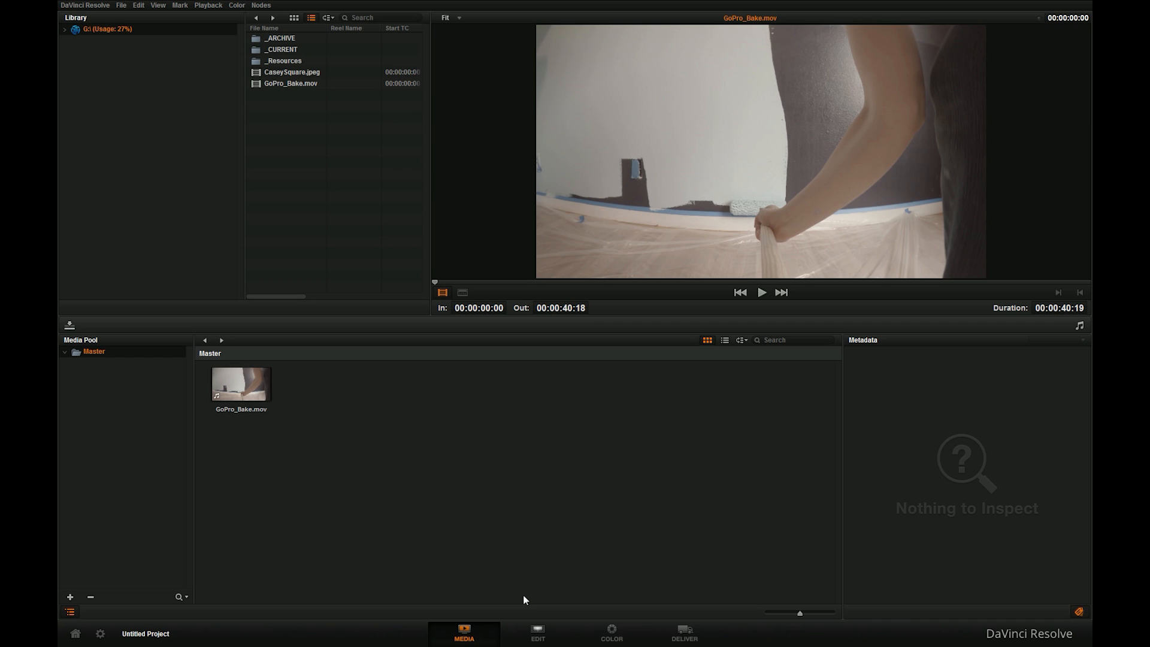
{"action": "left_click", "coordinate": [538, 635]}
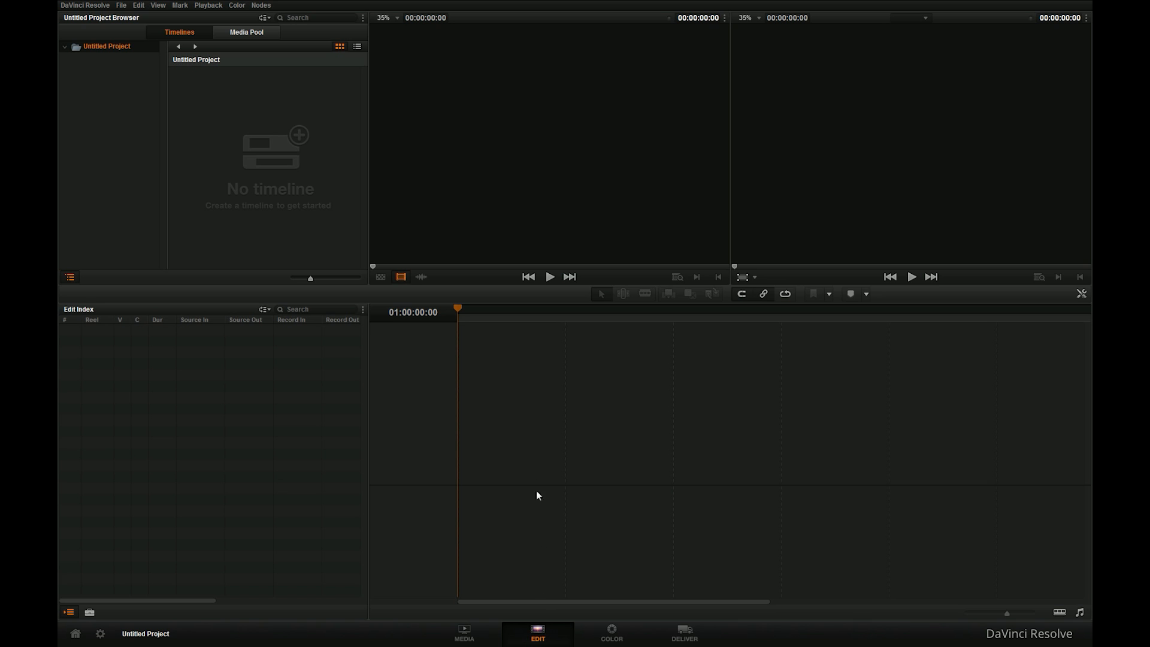
{"action": "right_click", "coordinate": [246, 121]}
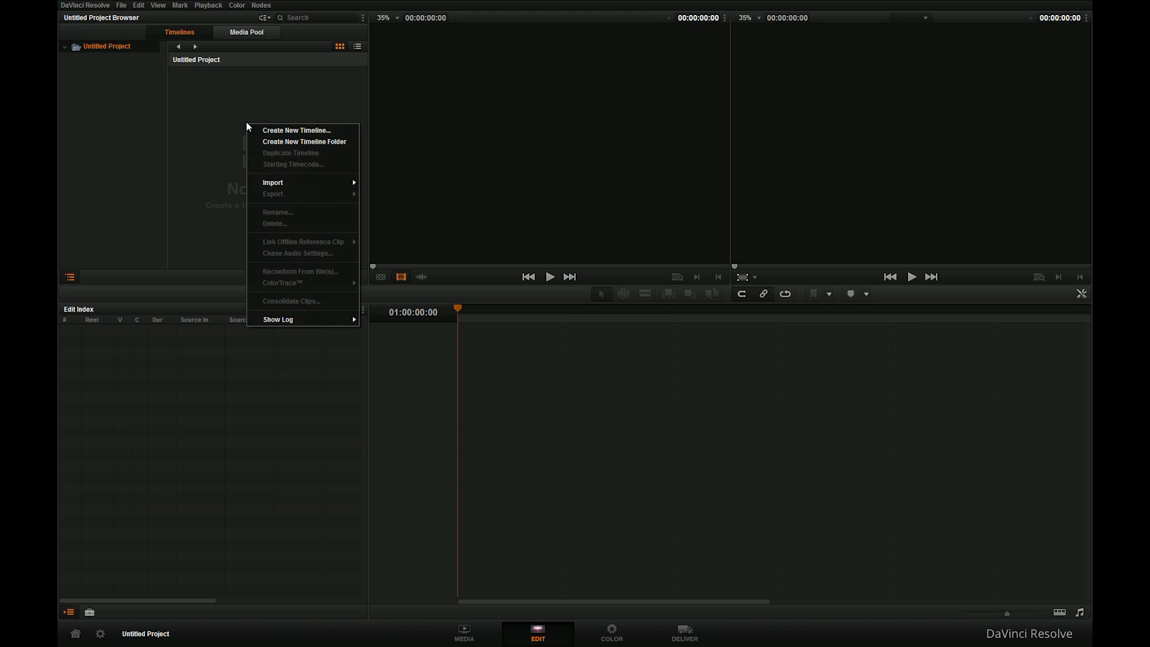
{"action": "mouse_move", "coordinate": [323, 189]}
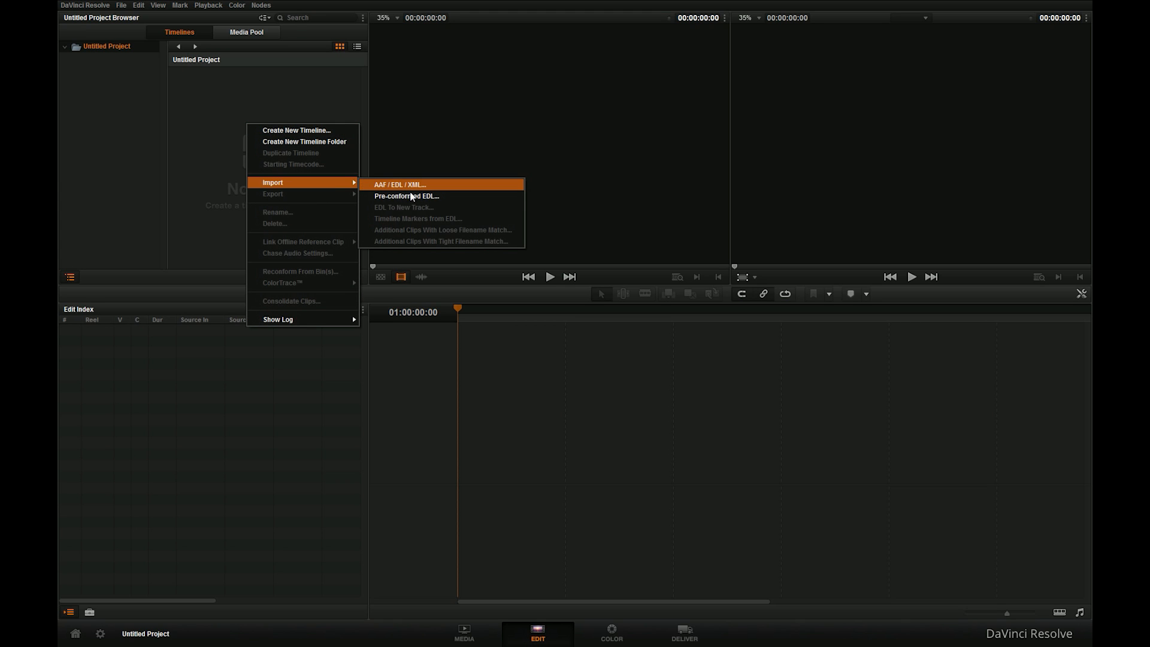
{"action": "left_click", "coordinate": [407, 196]}
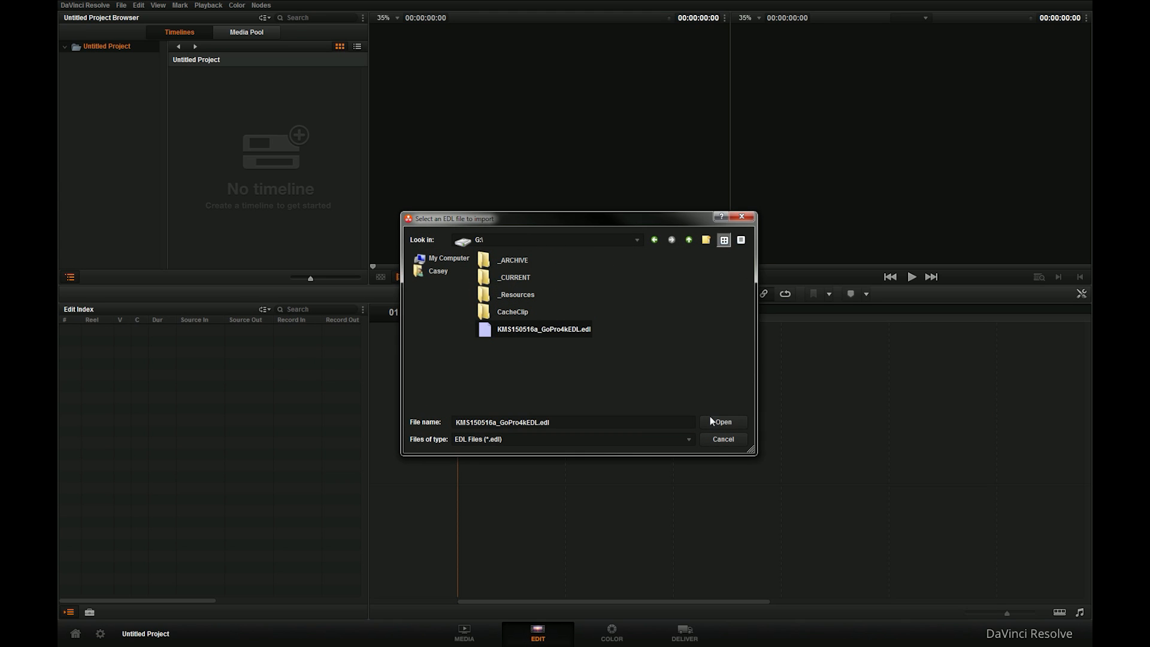
{"action": "left_click", "coordinate": [722, 422]}
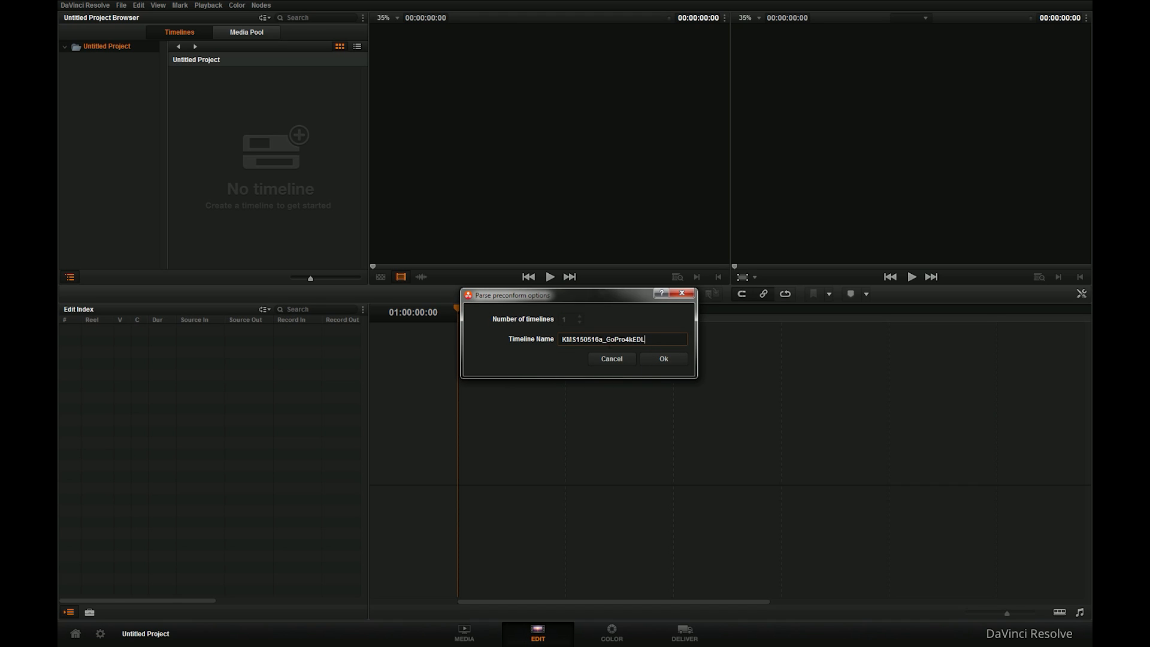
{"action": "left_click", "coordinate": [659, 360]}
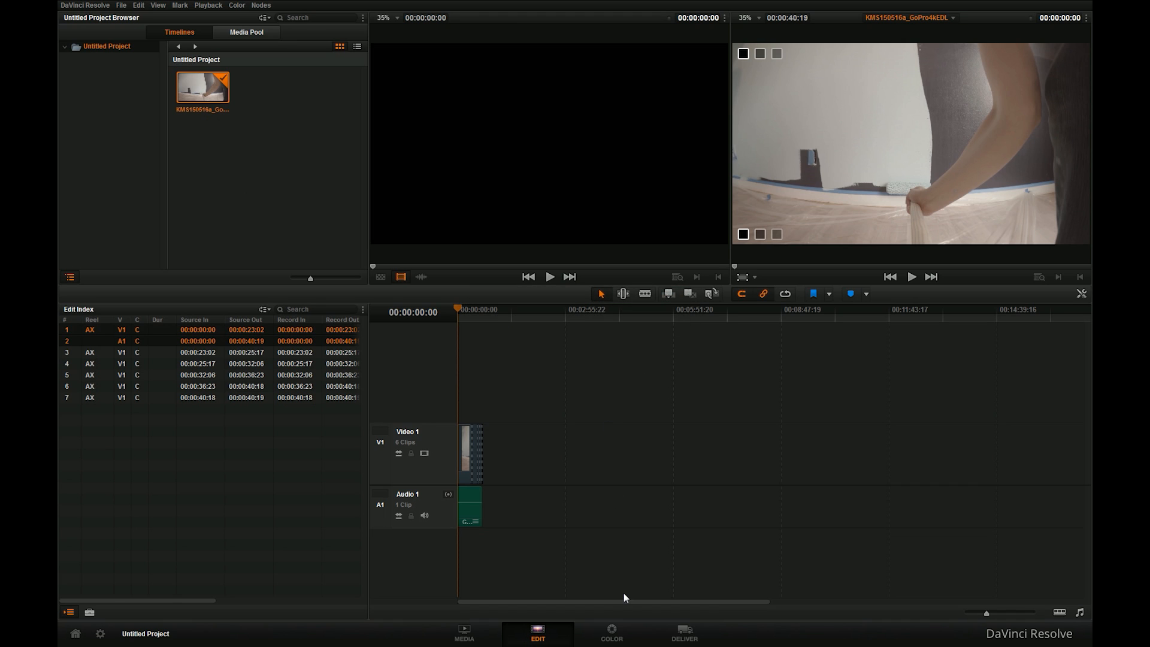
Step: Examine the cuts in the new timeline around 00:00:23:02 and 00:00:25:16
{"action": "left_click_drag", "start_coordinate": [988, 612], "coordinate": [1004, 611]}
{"action": "left_click", "coordinate": [650, 319]}
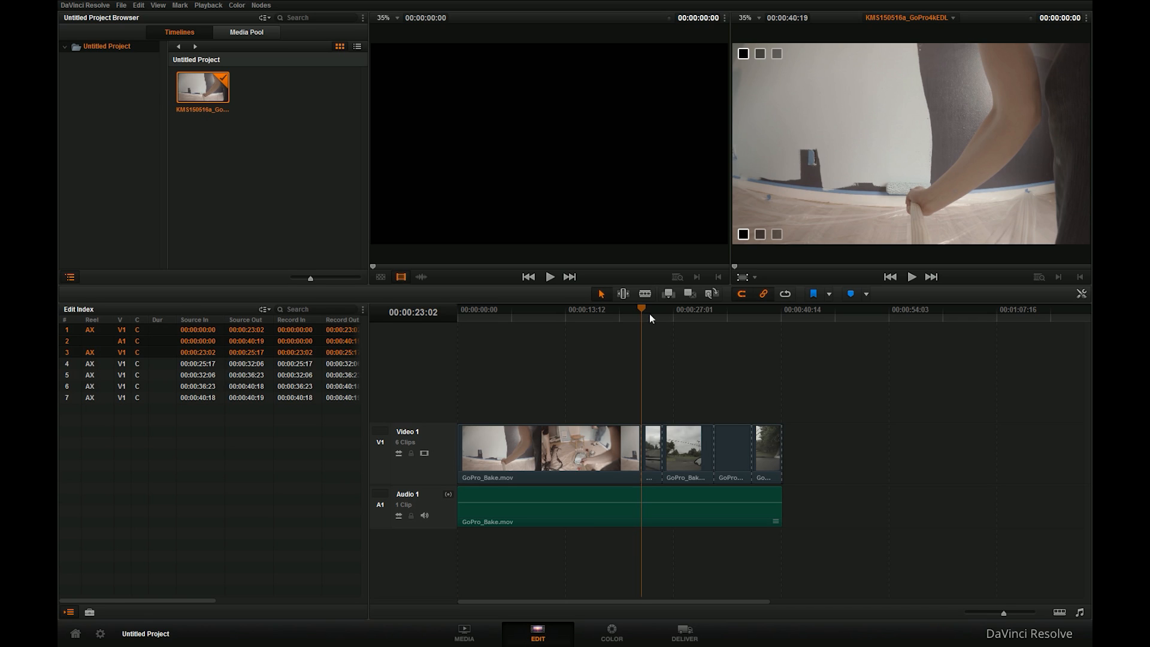
{"action": "left_click", "coordinate": [662, 312]}
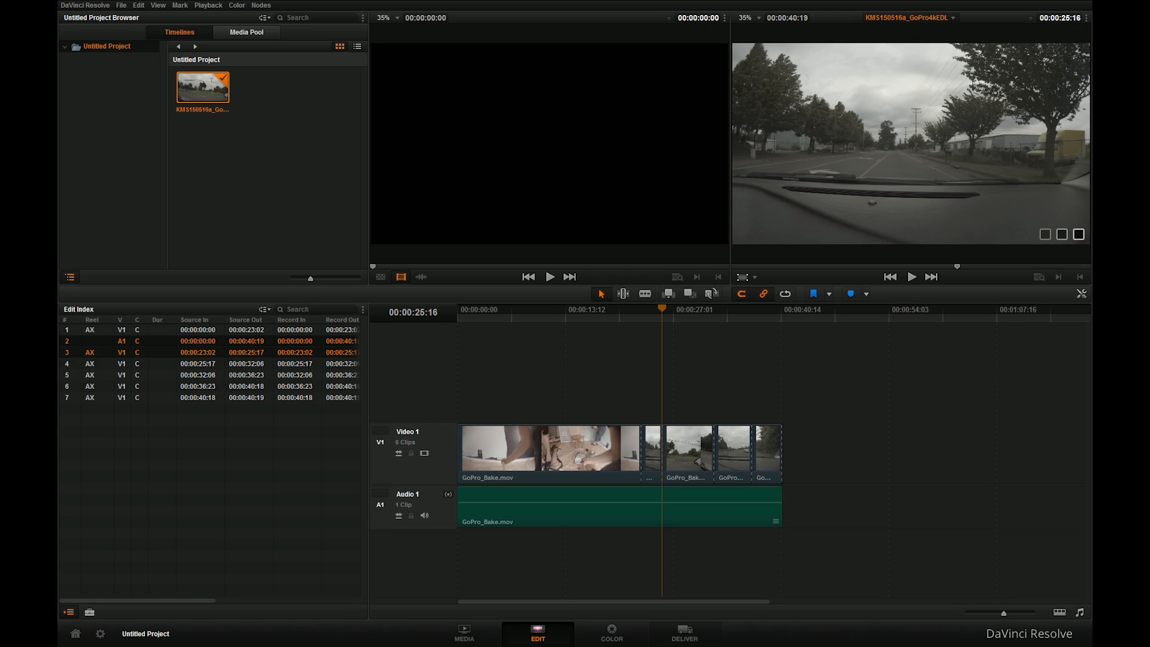
Step: Switch to the Color page, view clips 05 and 02, and hide the gallery to enlarge the viewer
{"action": "left_click", "coordinate": [611, 632]}
{"action": "left_click", "coordinate": [442, 389]}
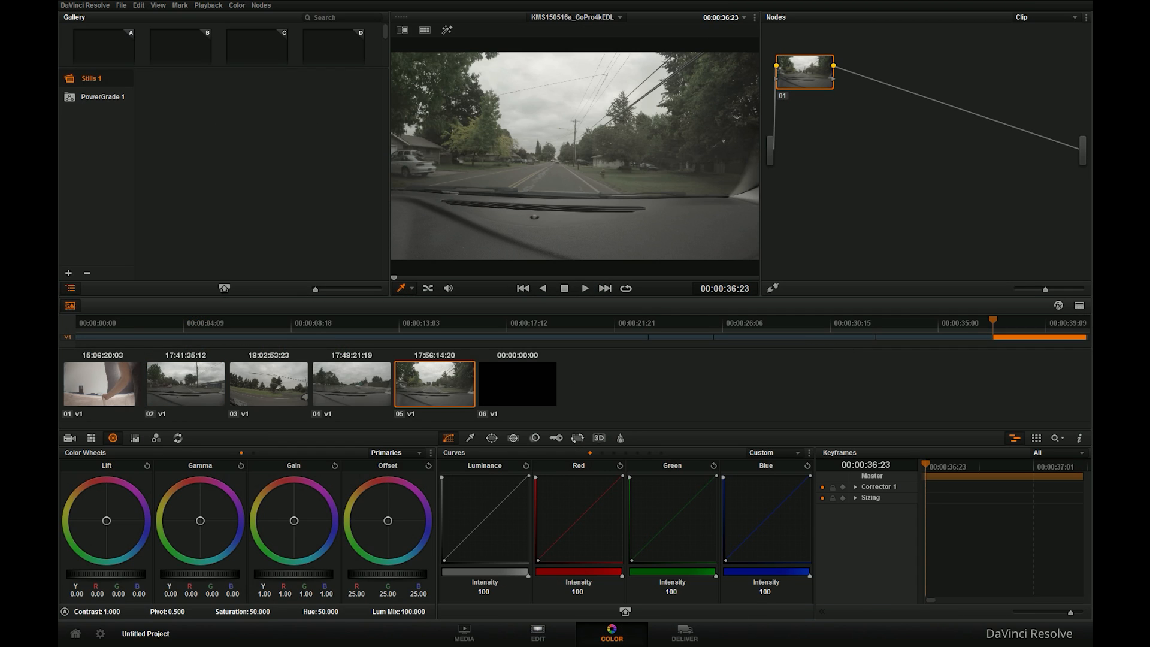
{"action": "left_click", "coordinate": [176, 400]}
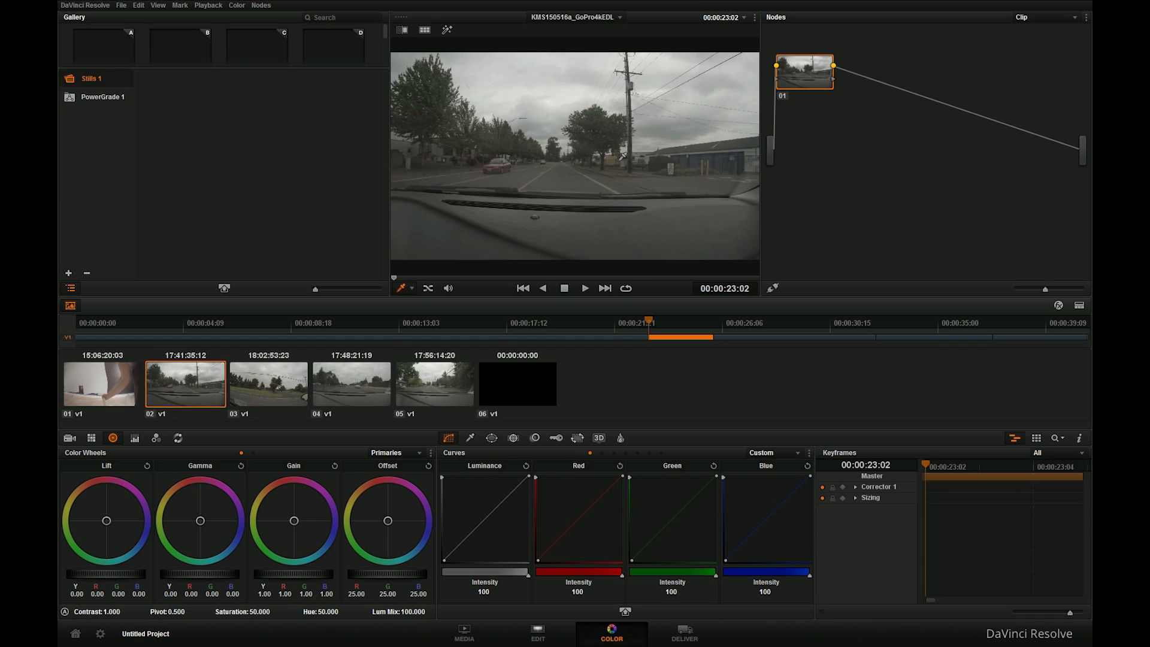
{"action": "left_click", "coordinate": [71, 304]}
Step: Play through the driving shots, select clip 04 and park its playhead at 00:00:34:11
{"action": "key", "text": "space"}
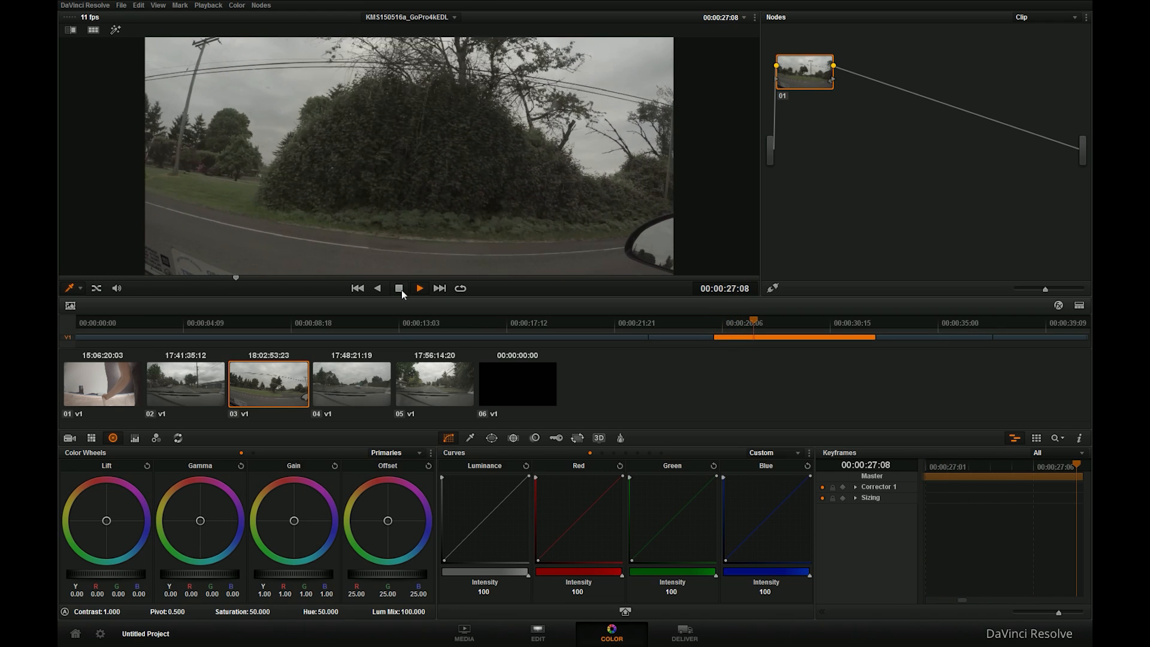
{"action": "left_click", "coordinate": [402, 289]}
{"action": "left_click", "coordinate": [180, 393]}
{"action": "left_click", "coordinate": [348, 379]}
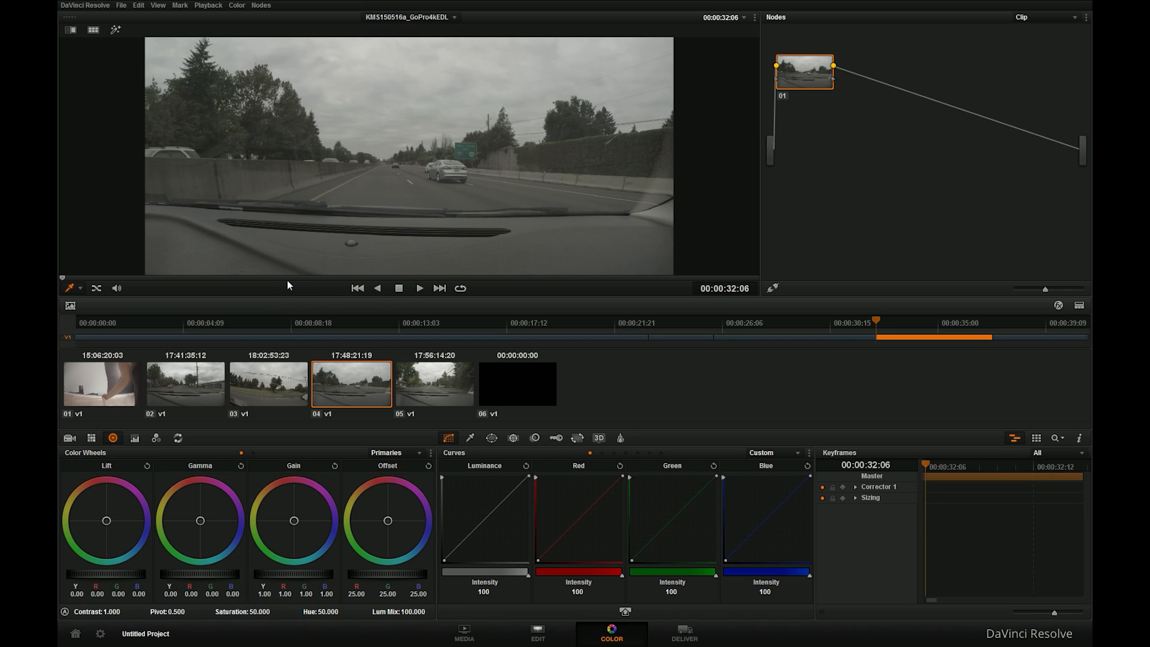
{"action": "left_click_drag", "start_coordinate": [334, 278], "coordinate": [292, 296]}
{"action": "left_click", "coordinate": [421, 288]}
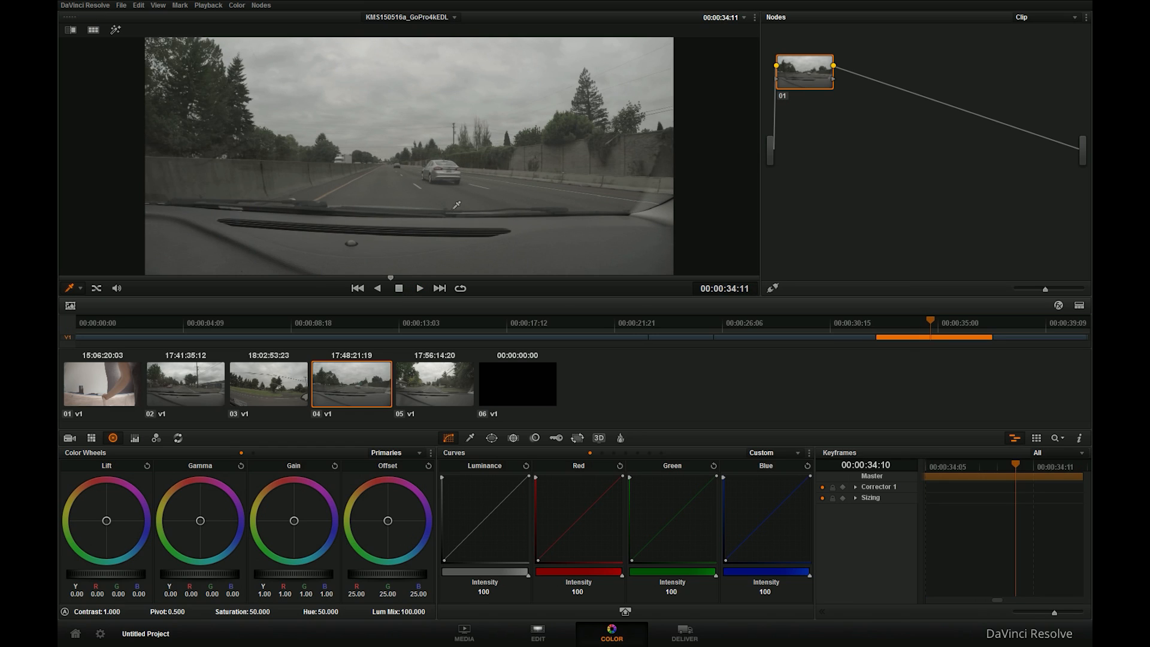
{"action": "left_click_drag", "start_coordinate": [805, 80], "coordinate": [816, 87]}
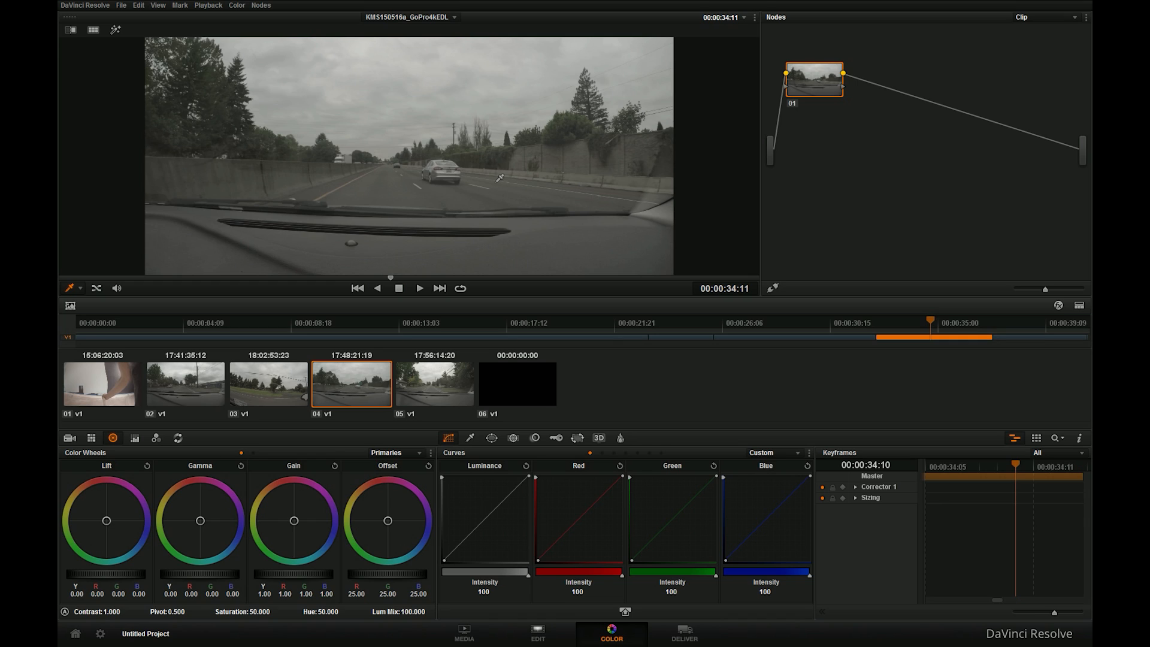
Step: Show two video scopes, a vectorscope and a parade, and move their window clear of the viewer and the color wheels
{"action": "right_click", "coordinate": [478, 133]}
{"action": "left_click", "coordinate": [503, 271]}
{"action": "left_click", "coordinate": [793, 189]}
{"action": "left_click", "coordinate": [756, 206]}
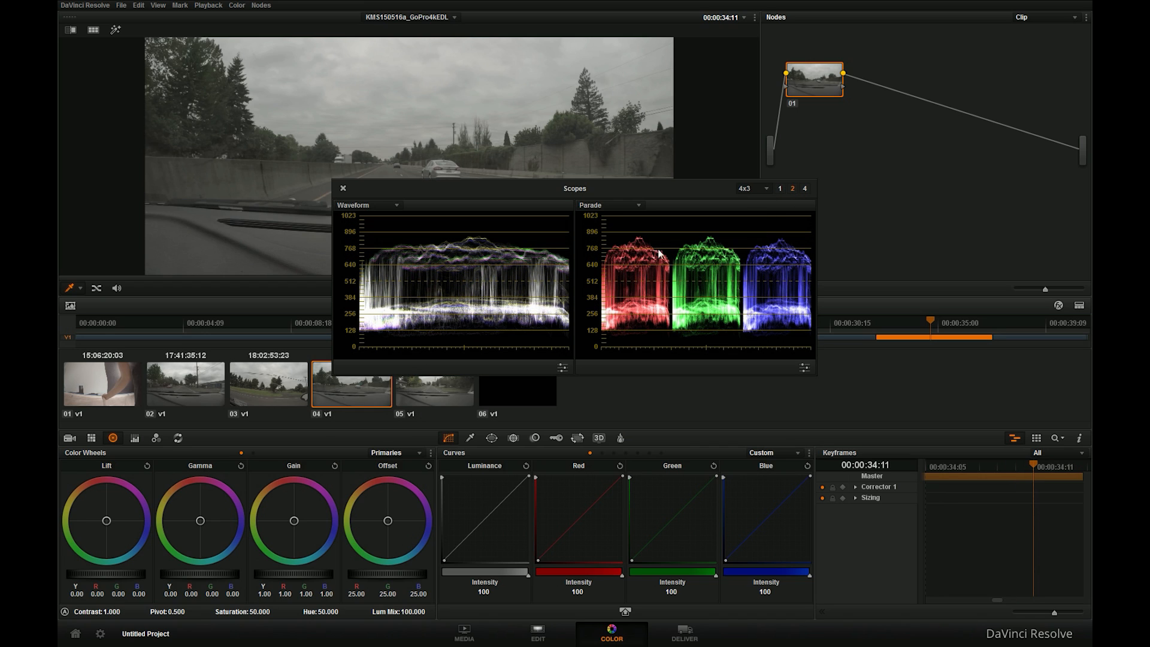
{"action": "left_click", "coordinate": [398, 206]}
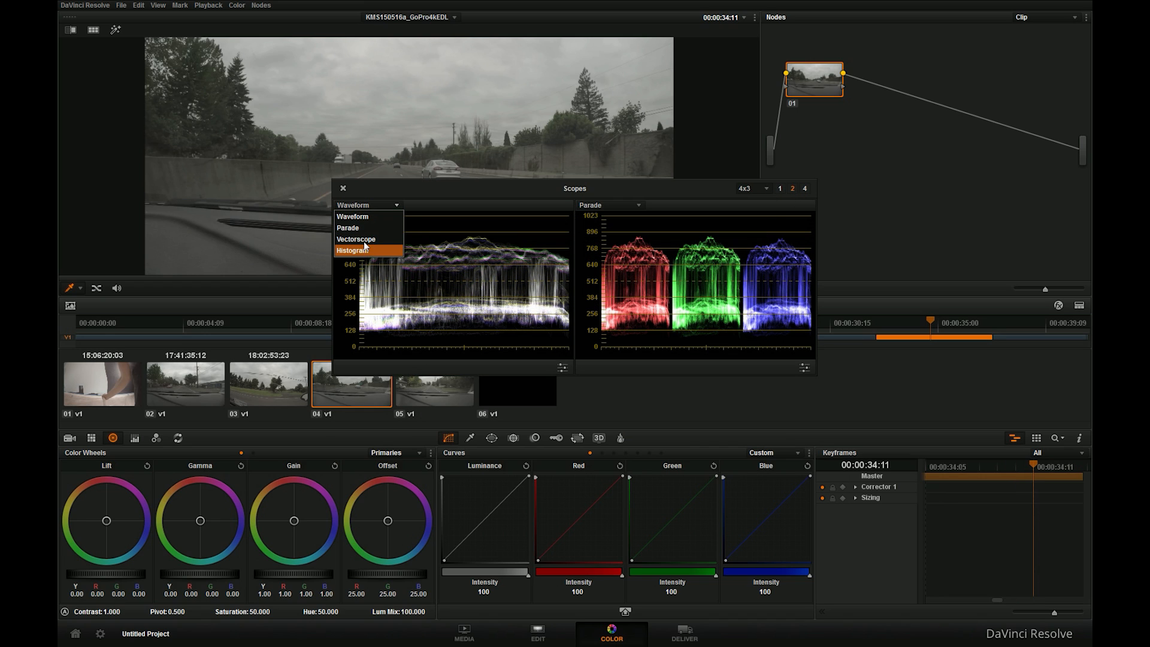
{"action": "left_click", "coordinate": [368, 249]}
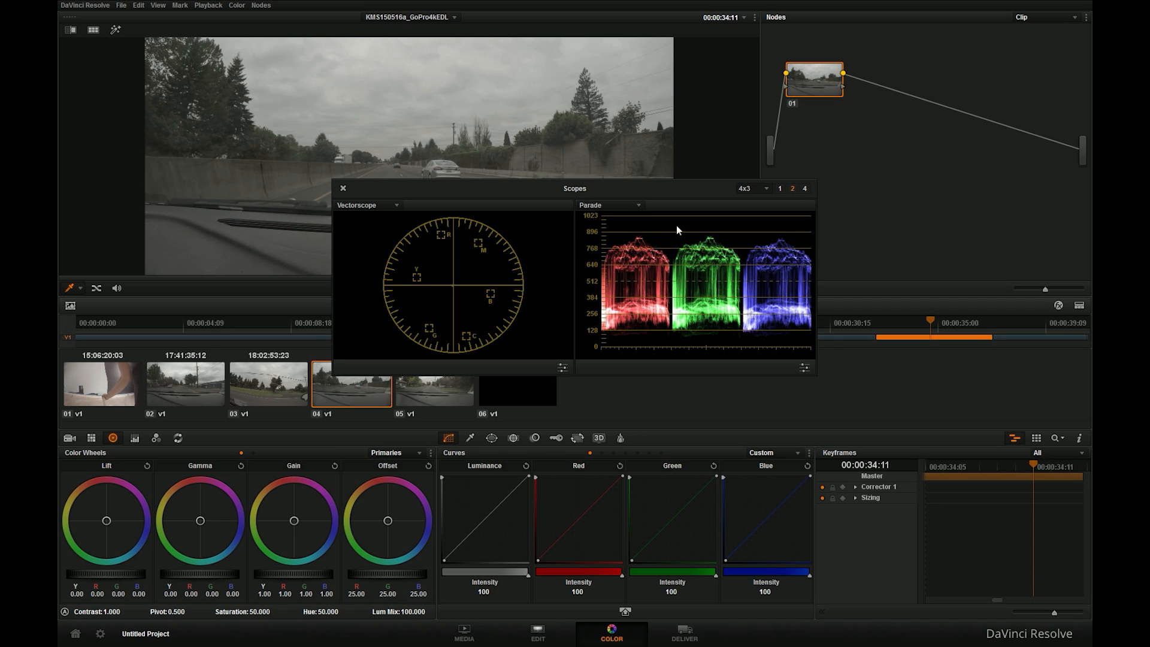
{"action": "left_click_drag", "start_coordinate": [689, 196], "coordinate": [788, 219]}
{"action": "mouse_move", "coordinate": [917, 396]}
{"action": "left_mouse_down"}
{"action": "mouse_move", "coordinate": [947, 401]}
{"action": "mouse_move", "coordinate": [928, 415]}
{"action": "mouse_move", "coordinate": [910, 406]}
{"action": "left_mouse_up"}
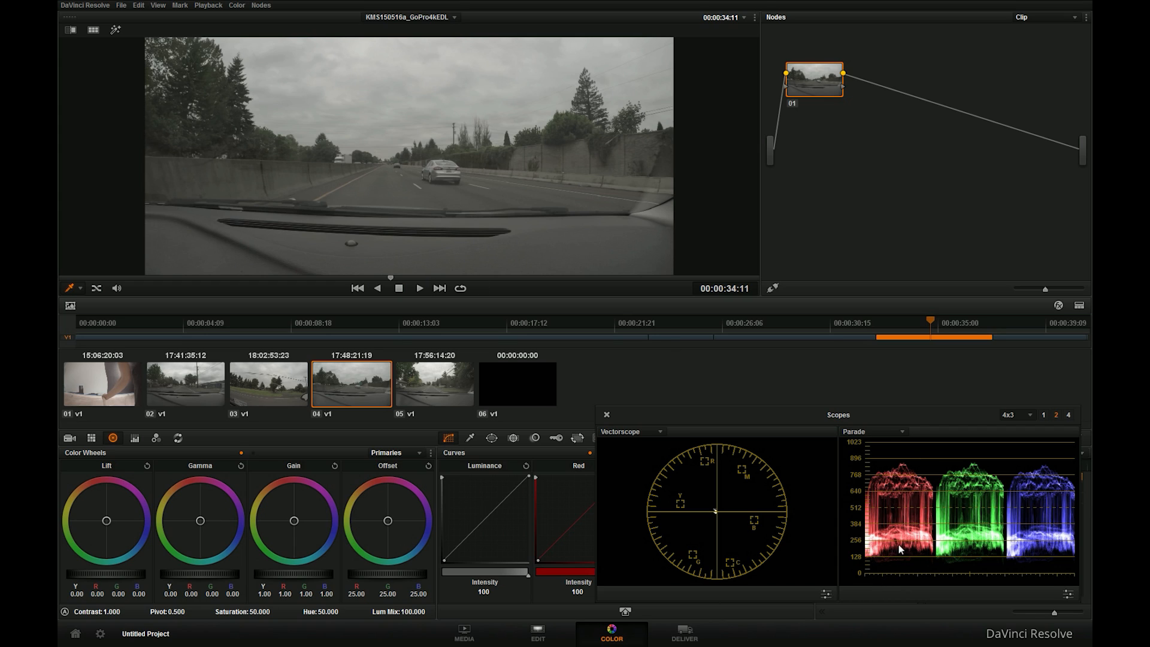
Step: On clip 04's first node, lower the lift to -0.06, raise the gain to 1.16 and set the gamma to 0.03
{"action": "left_click_drag", "start_coordinate": [117, 576], "coordinate": [114, 572]}
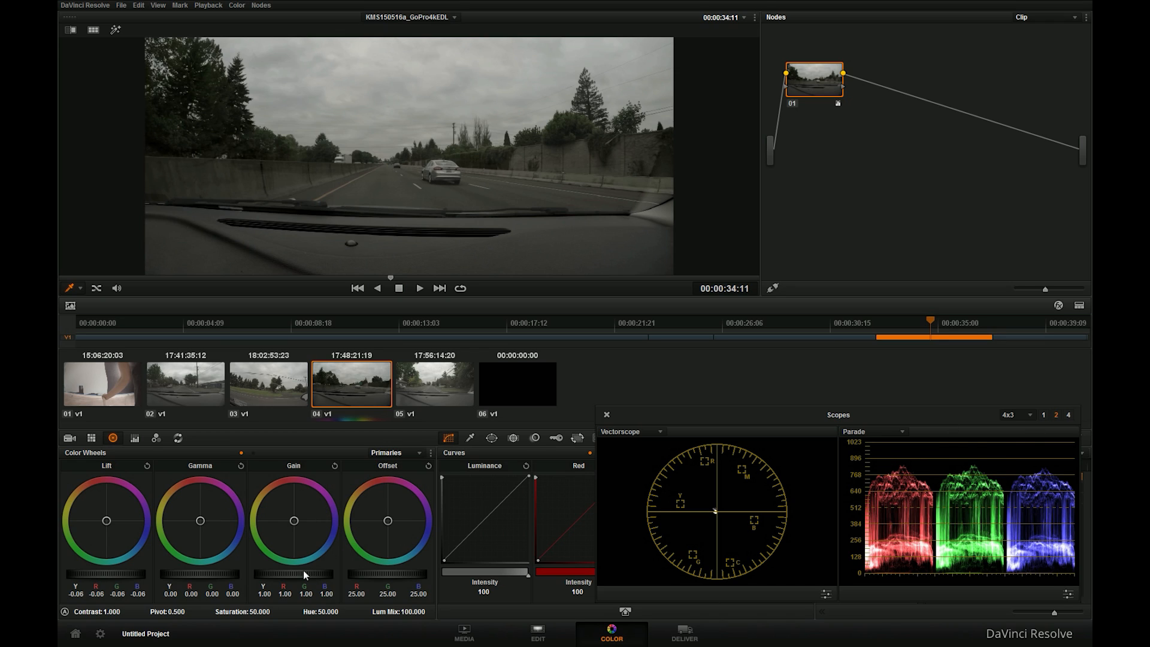
{"action": "left_click_drag", "start_coordinate": [293, 573], "coordinate": [295, 572]}
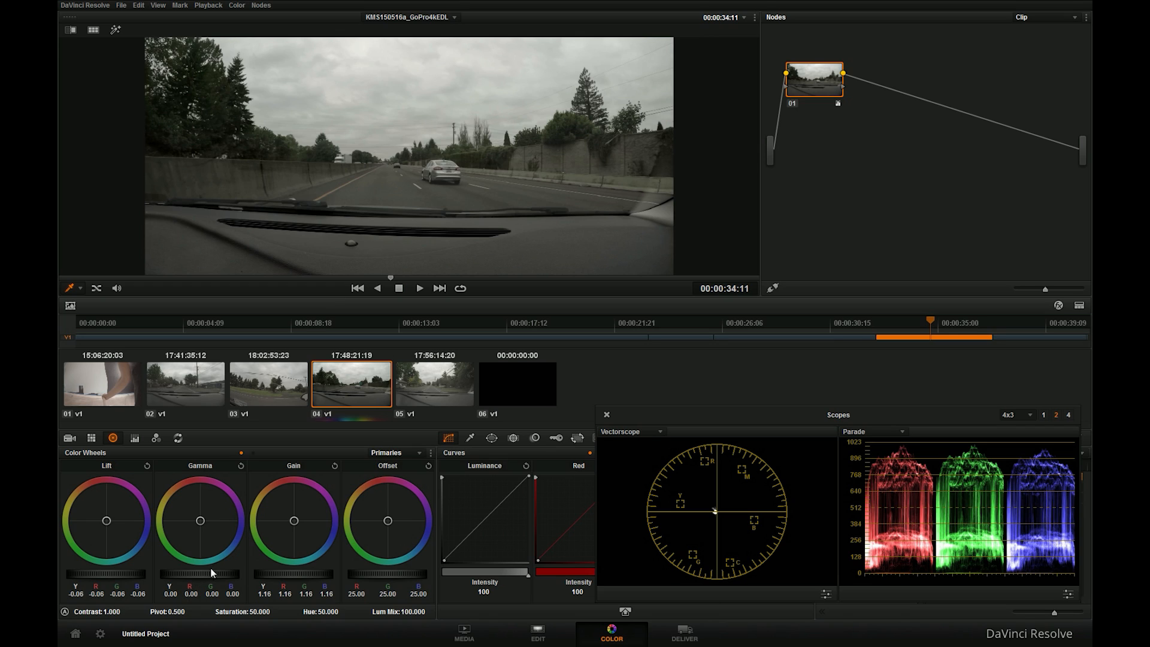
{"action": "scroll", "coordinate": [208, 572], "scroll_direction": "up", "scroll_amount": 2}
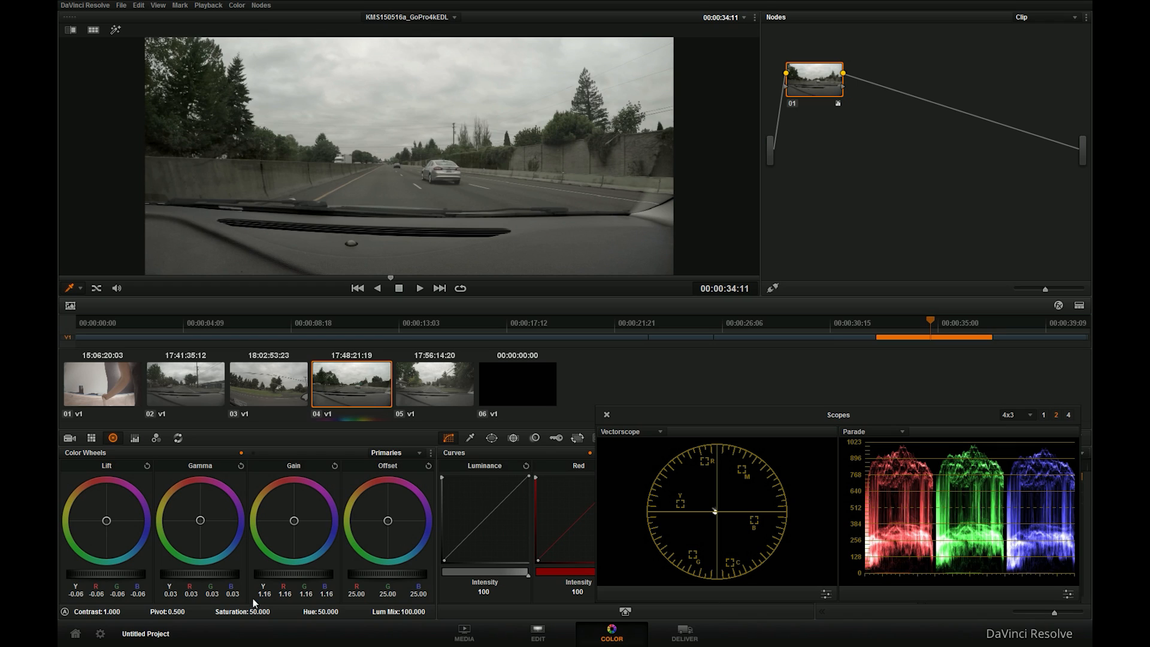
Step: Set the first node's saturation to 100 and gamma to 0.07, and scrub clip 04 to check the grade
{"action": "left_click_drag", "start_coordinate": [259, 611], "coordinate": [277, 610]}
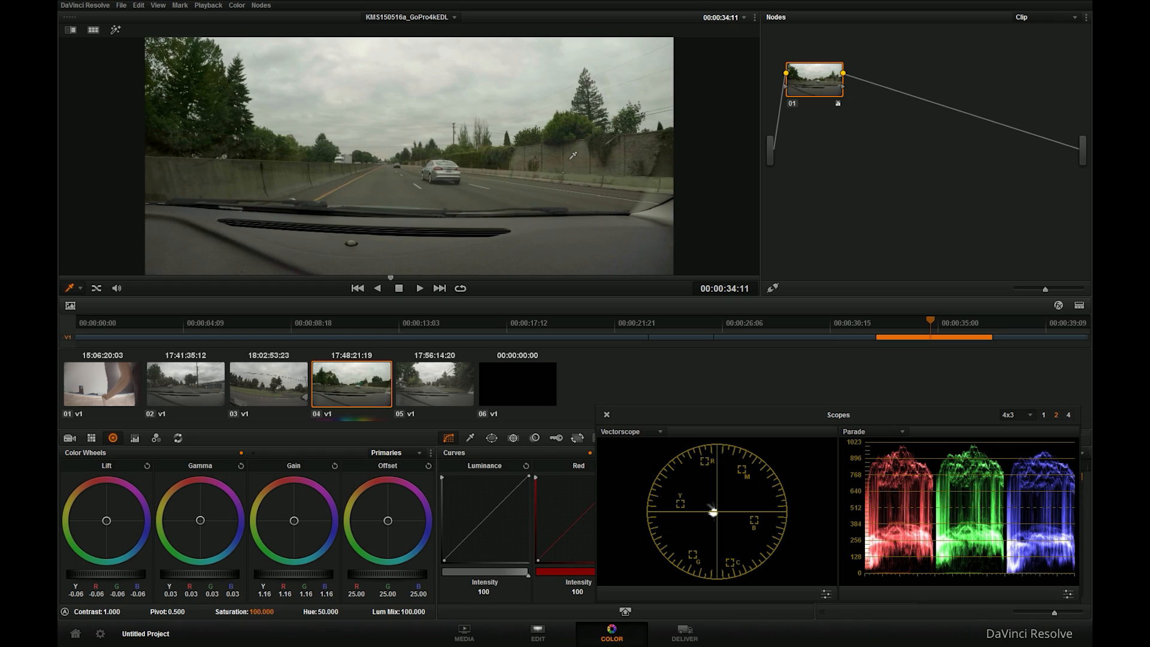
{"action": "scroll", "coordinate": [209, 576], "scroll_direction": "up", "scroll_amount": 2}
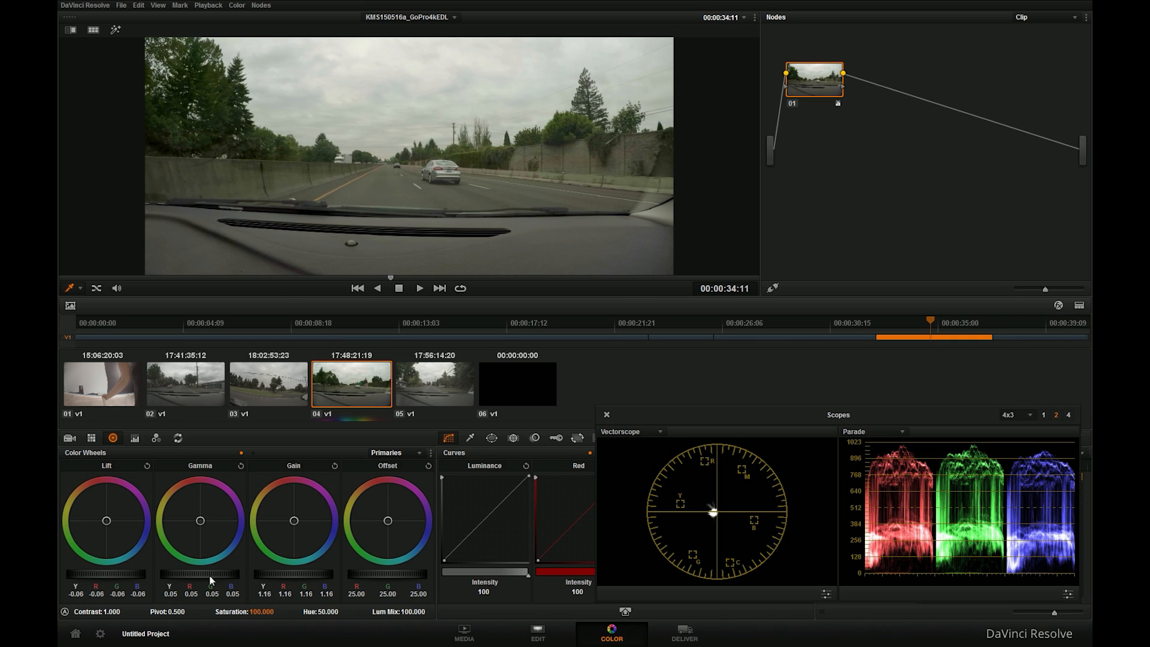
{"action": "scroll", "coordinate": [208, 576], "scroll_direction": "up", "scroll_amount": 1}
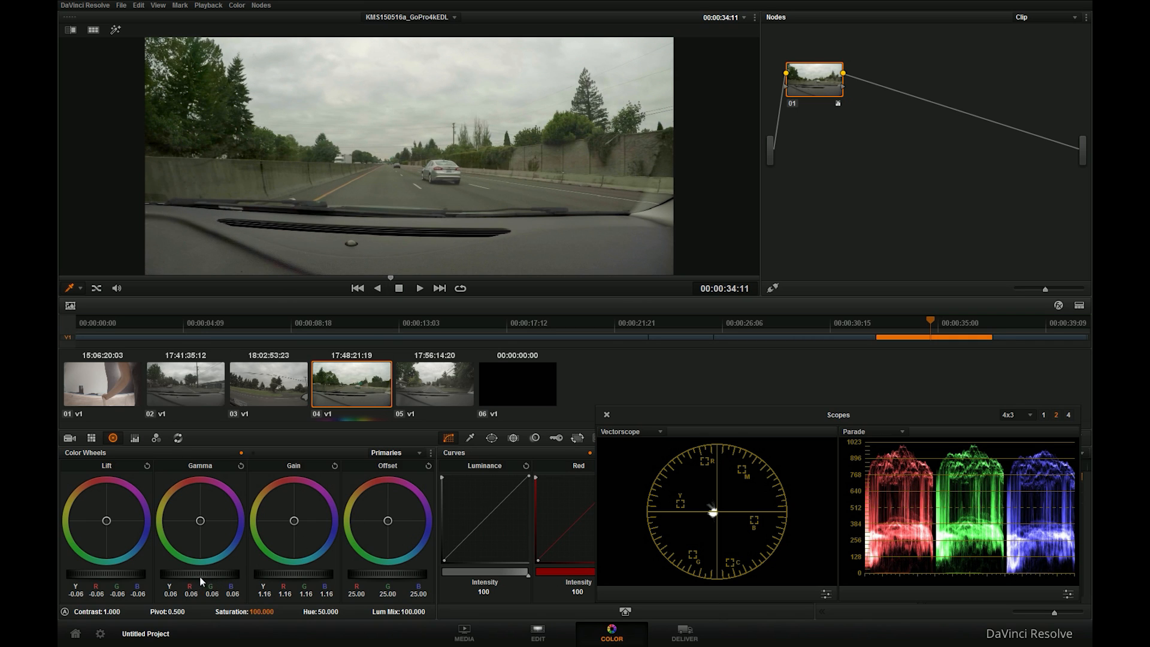
{"action": "scroll", "coordinate": [199, 576], "scroll_direction": "up", "scroll_amount": 1}
{"action": "mouse_move", "coordinate": [215, 279]}
{"action": "left_mouse_down"}
{"action": "mouse_move", "coordinate": [634, 282]}
{"action": "mouse_move", "coordinate": [149, 280]}
{"action": "mouse_move", "coordinate": [299, 279]}
{"action": "mouse_move", "coordinate": [258, 291]}
{"action": "left_mouse_up"}
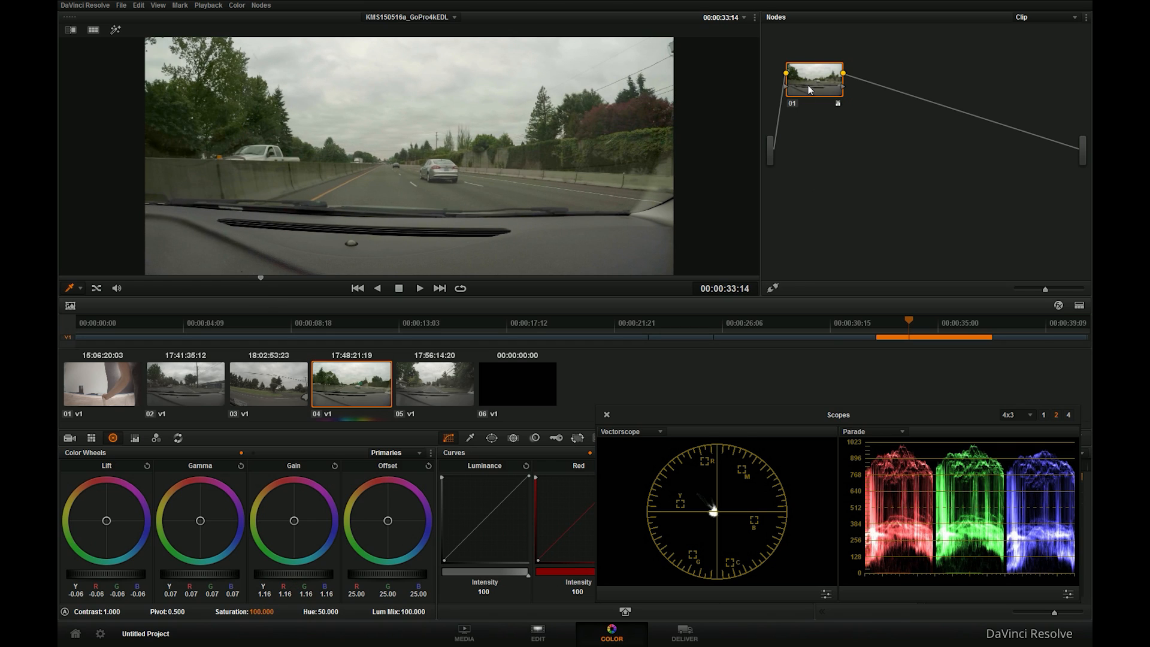
Step: Add a second serial node to clip 04, raise its saturation to 78.4 and scrub the clip to check
{"action": "key", "text": "alt+s"}
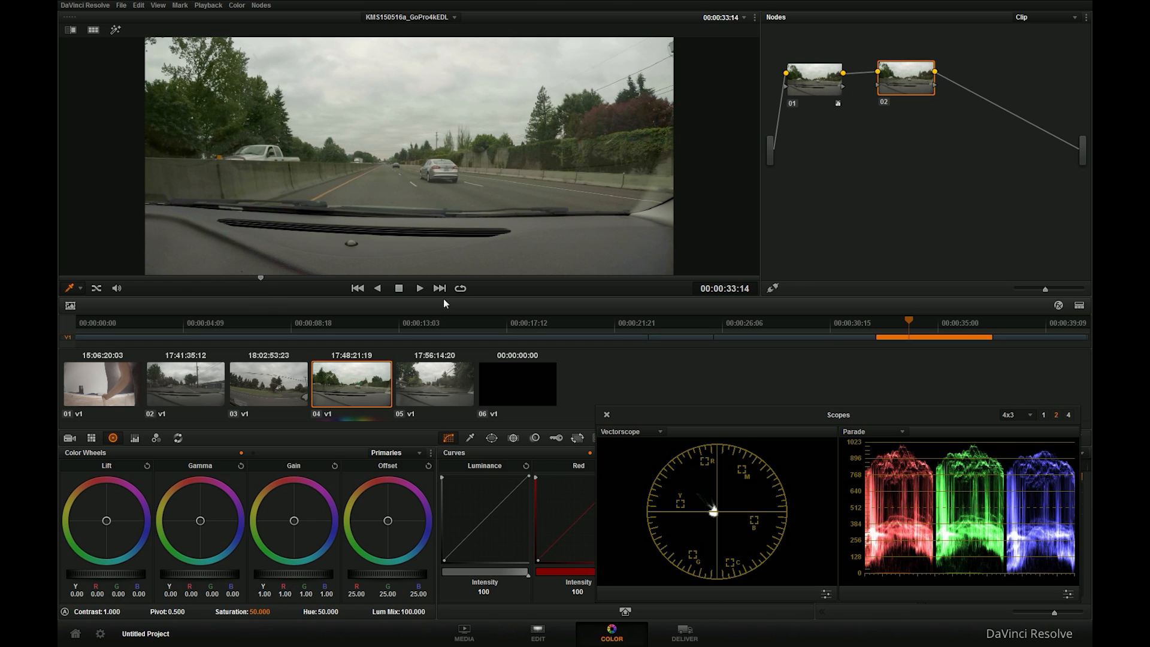
{"action": "left_click_drag", "start_coordinate": [258, 613], "coordinate": [287, 605]}
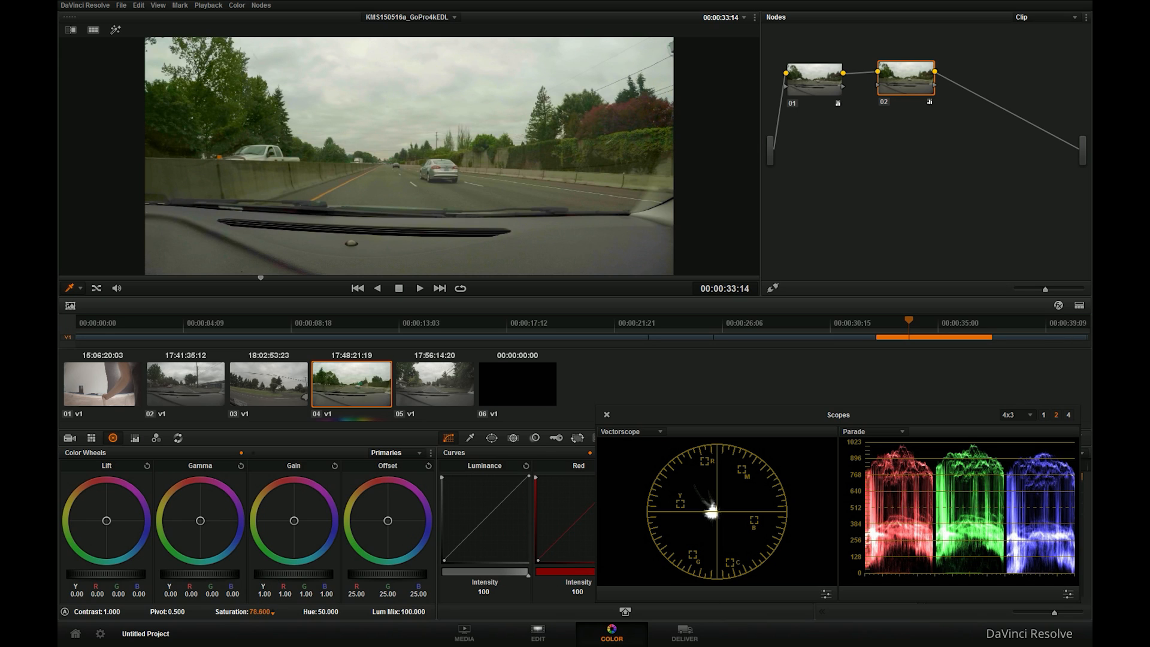
{"action": "mouse_move", "coordinate": [292, 275]}
{"action": "left_mouse_down"}
{"action": "mouse_move", "coordinate": [555, 281]}
{"action": "mouse_move", "coordinate": [130, 293]}
{"action": "mouse_move", "coordinate": [342, 282]}
{"action": "left_mouse_up"}
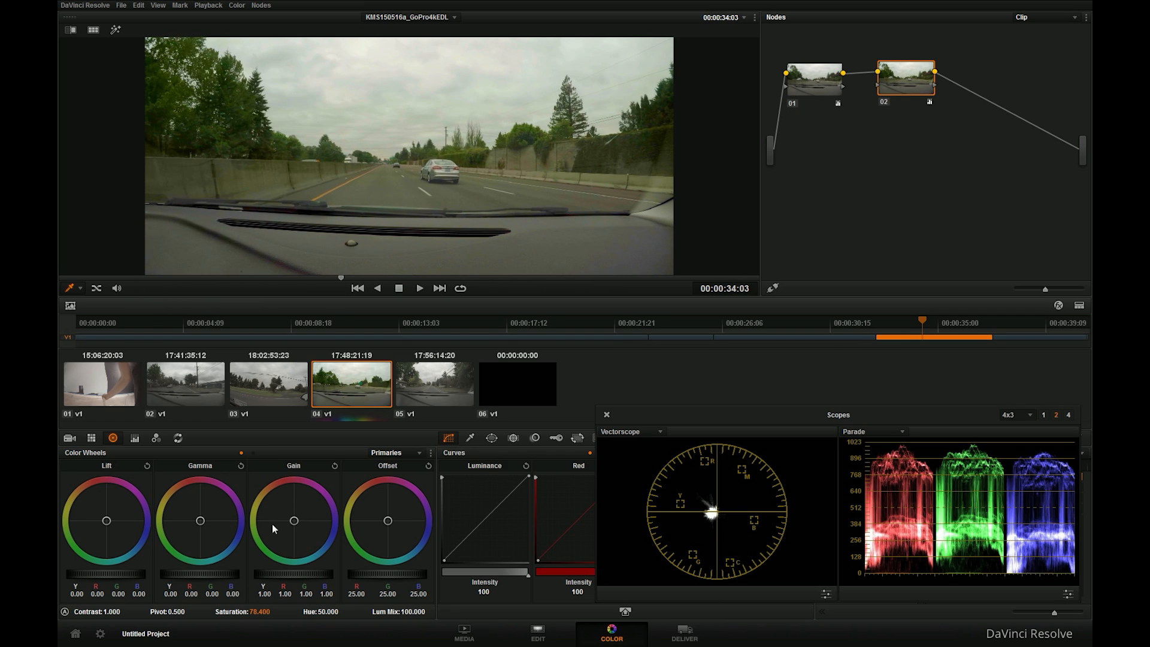
Step: Warm the second node's gamma slightly by shifting its color balance toward orange, and scrub through clip 04 for a closer check
{"action": "left_click_drag", "start_coordinate": [202, 525], "coordinate": [195, 513]}
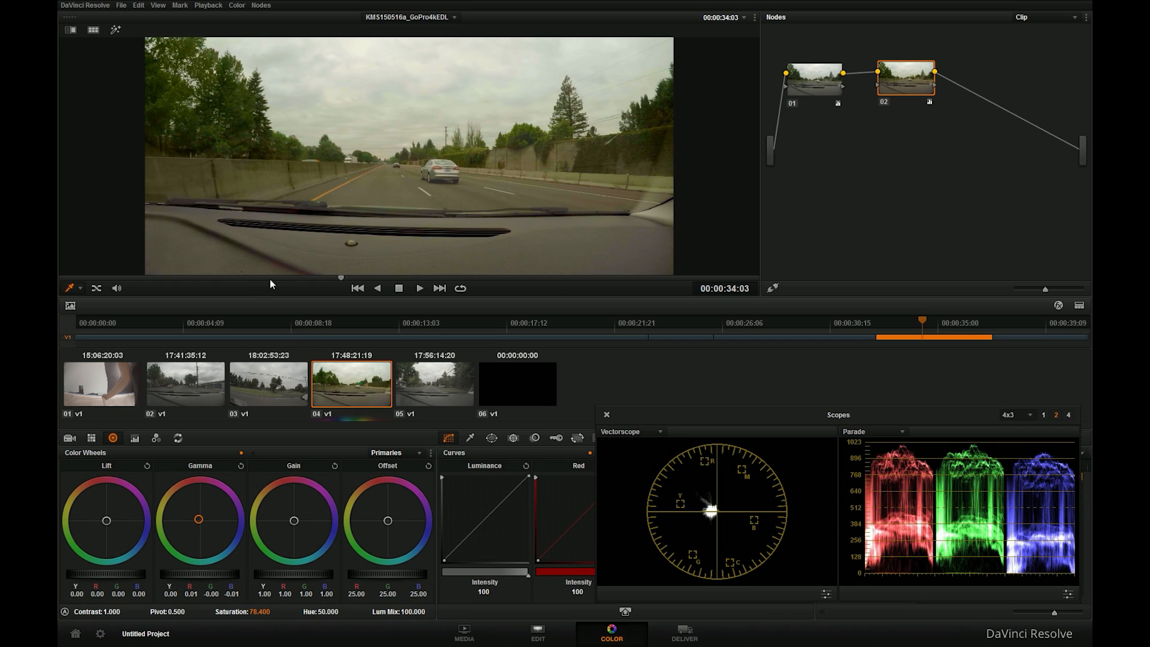
{"action": "mouse_move", "coordinate": [289, 280]}
{"action": "left_mouse_down"}
{"action": "mouse_move", "coordinate": [457, 290]}
{"action": "mouse_move", "coordinate": [514, 279]}
{"action": "mouse_move", "coordinate": [99, 286]}
{"action": "mouse_move", "coordinate": [358, 304]}
{"action": "left_mouse_up"}
{"action": "scroll", "coordinate": [482, 197], "scroll_direction": "up", "scroll_amount": 1}
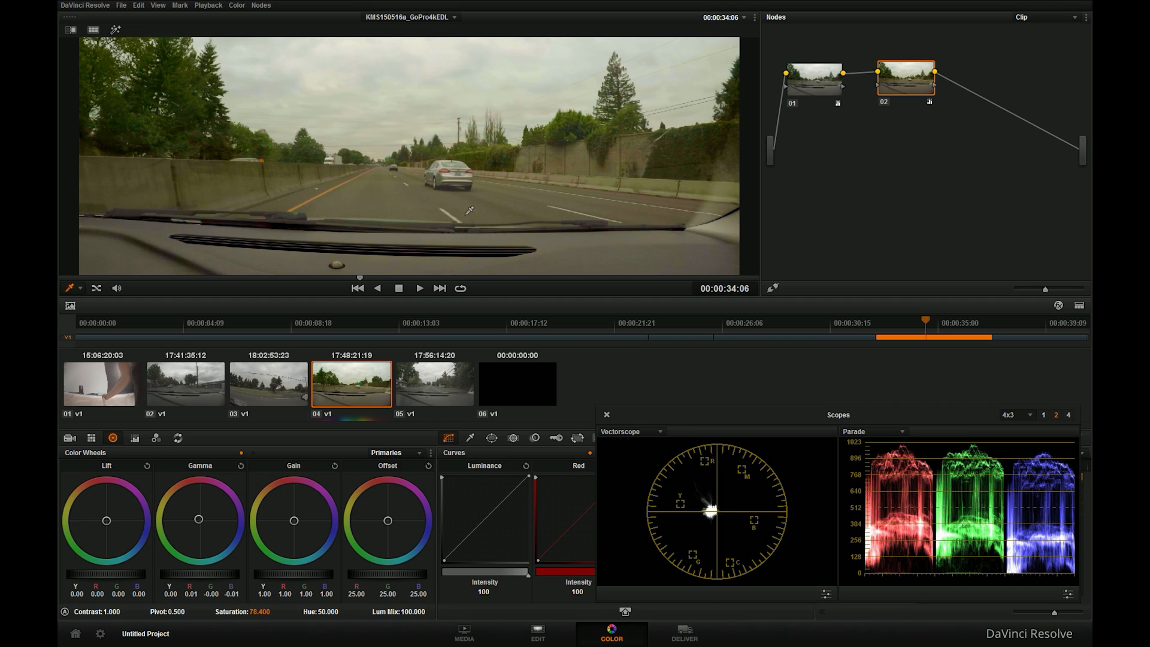
Step: Apply clip 04's two-node grade to clips 02, 03 and 05, and check it across these shots
{"action": "left_click", "coordinate": [426, 375]}
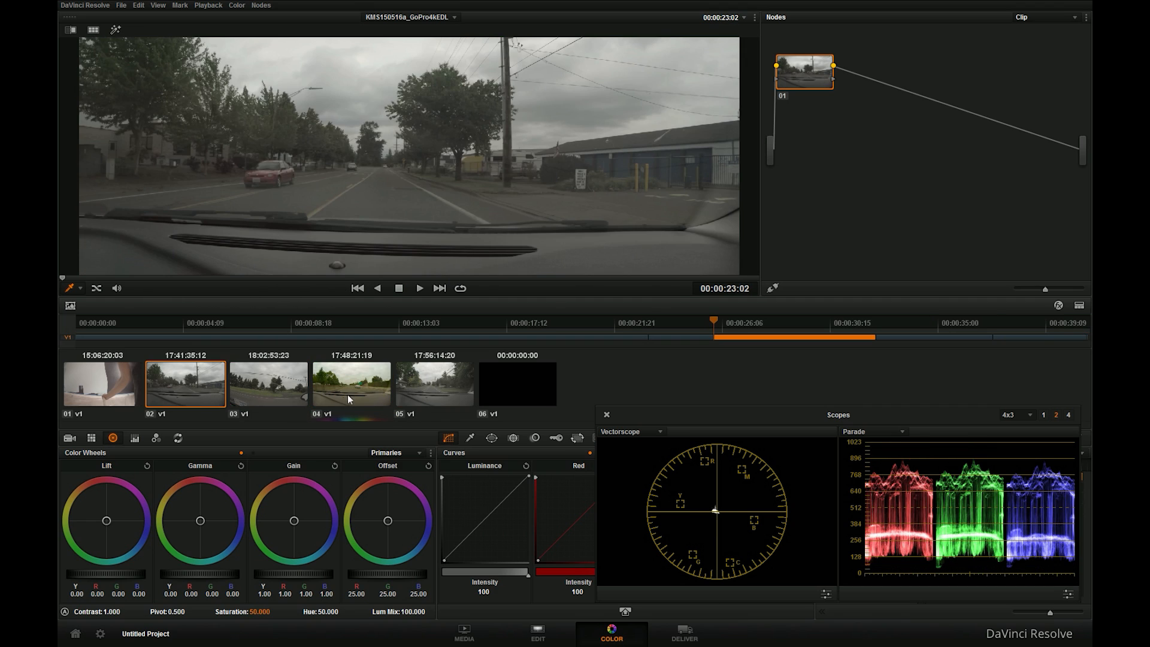
{"action": "left_click", "coordinate": [352, 392]}
{"action": "key", "text": "Down"}
{"action": "key", "text": "Down"}
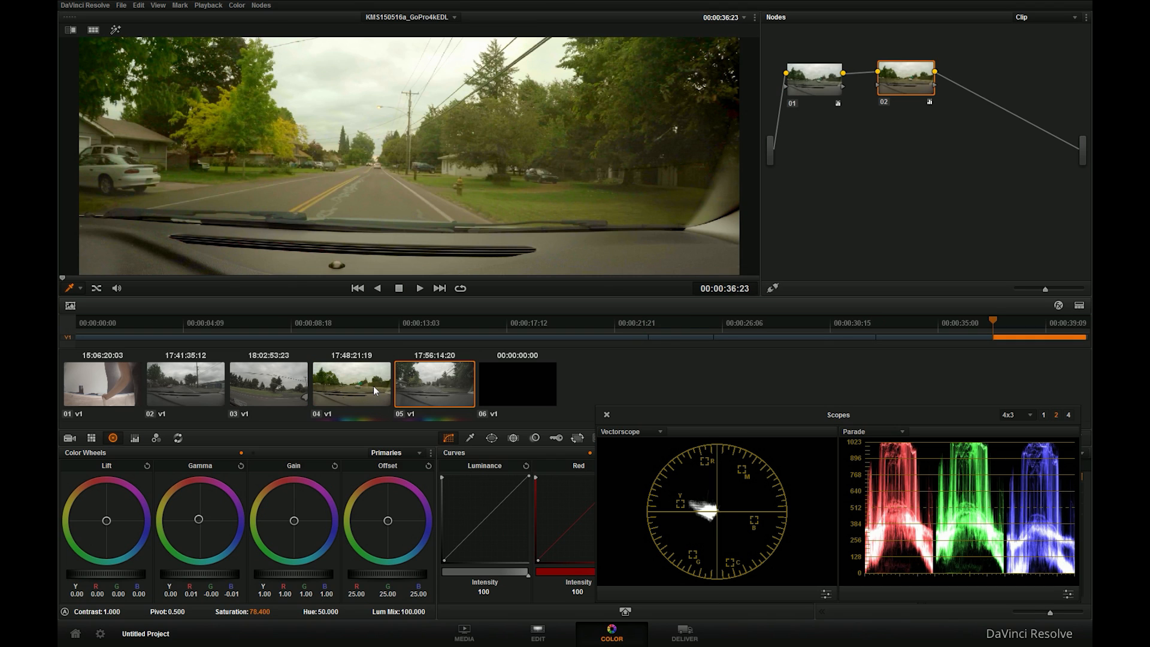
{"action": "key", "text": "Up"}
{"action": "key", "text": "Up"}
{"action": "key", "text": "Up"}
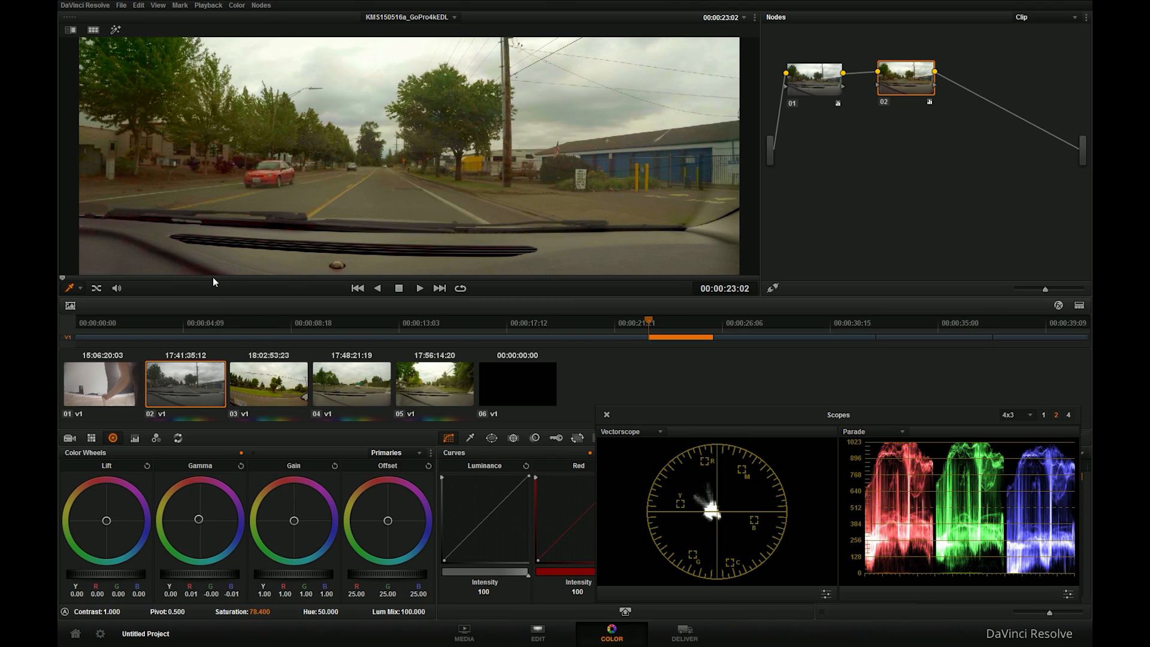
{"action": "left_click_drag", "start_coordinate": [211, 277], "coordinate": [364, 277]}
{"action": "key", "text": "Down"}
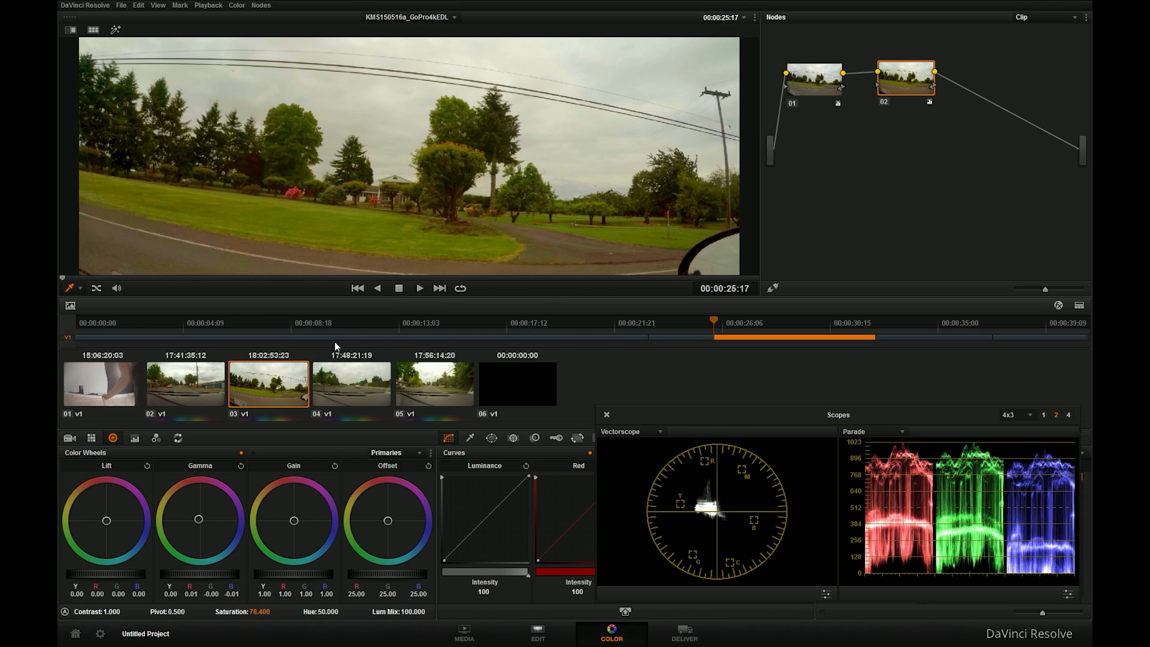
Step: Lower the second node's saturation to 63.4 on clip 03 and scrub through the clip to check the result
{"action": "left_click_drag", "start_coordinate": [261, 611], "coordinate": [241, 611]}
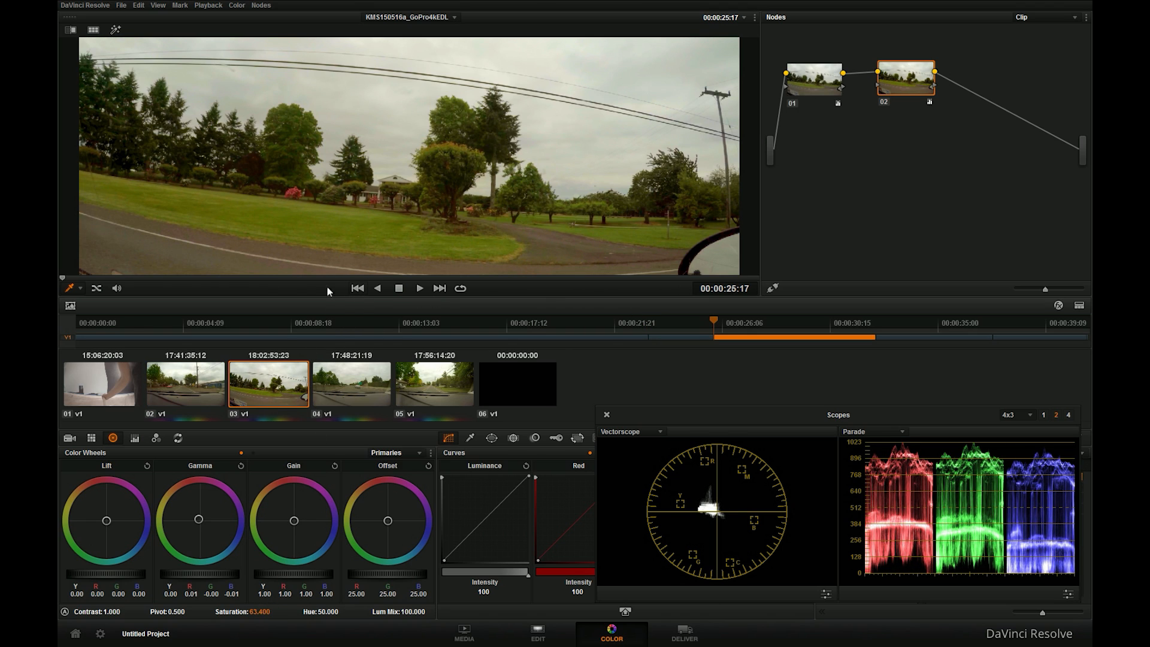
{"action": "left_click_drag", "start_coordinate": [308, 279], "coordinate": [95, 291]}
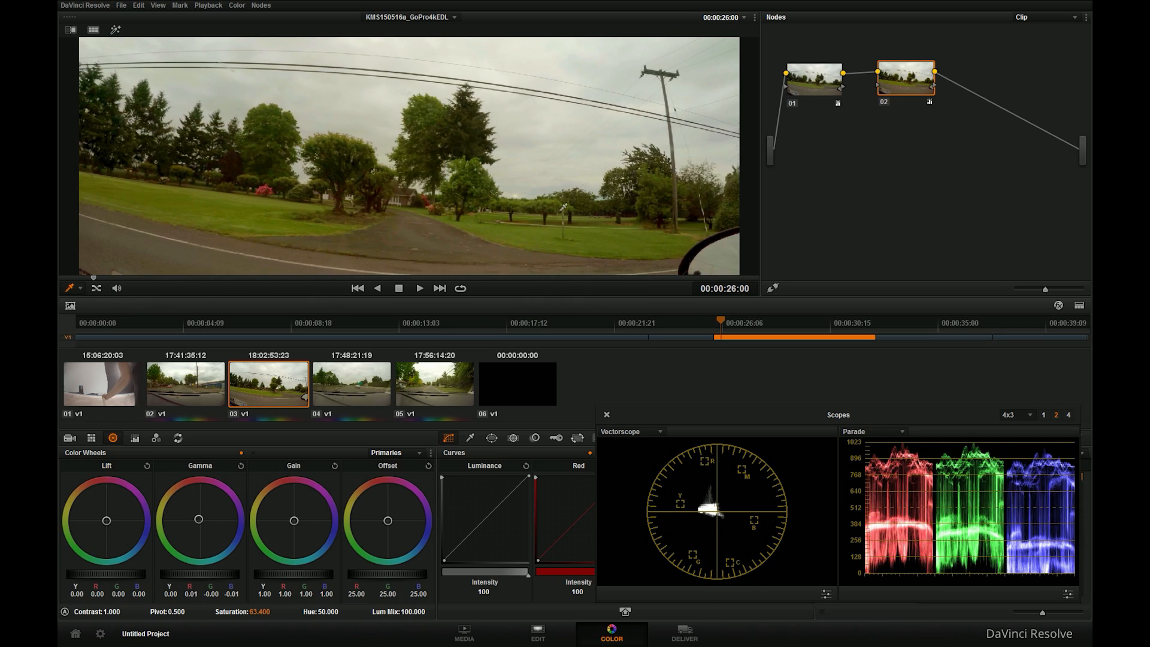
{"action": "left_click_drag", "start_coordinate": [217, 282], "coordinate": [685, 293]}
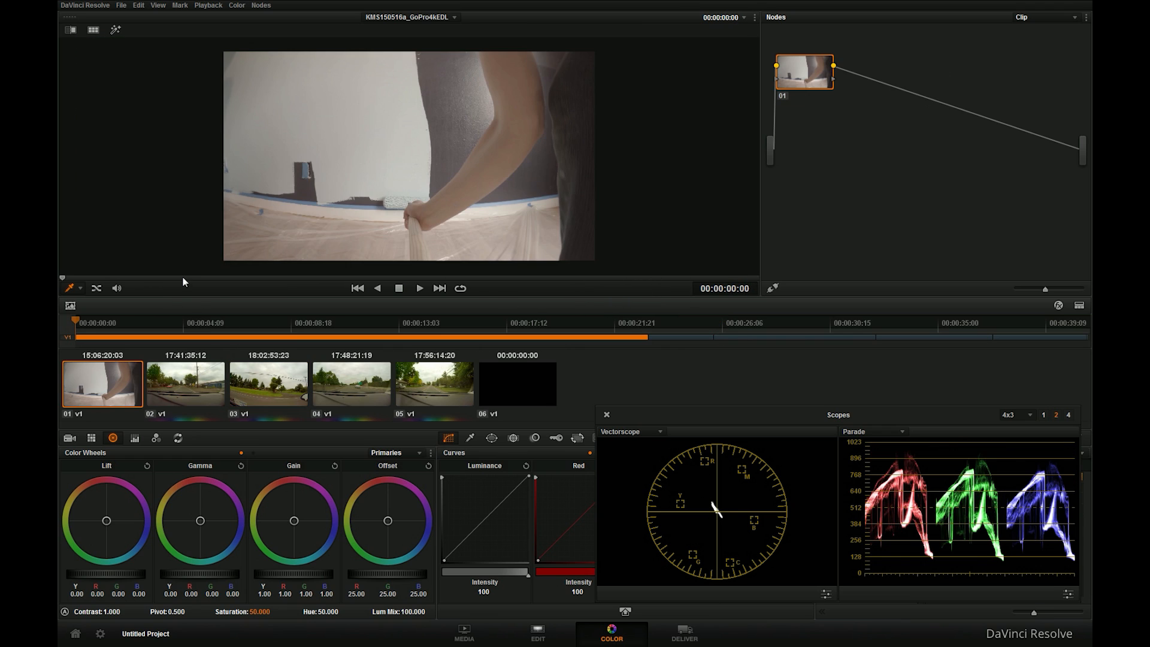
Step: Apply clip 03's two-node grade to clip 01, and scrub and play the clip to check it
{"action": "left_click_drag", "start_coordinate": [183, 279], "coordinate": [256, 282]}
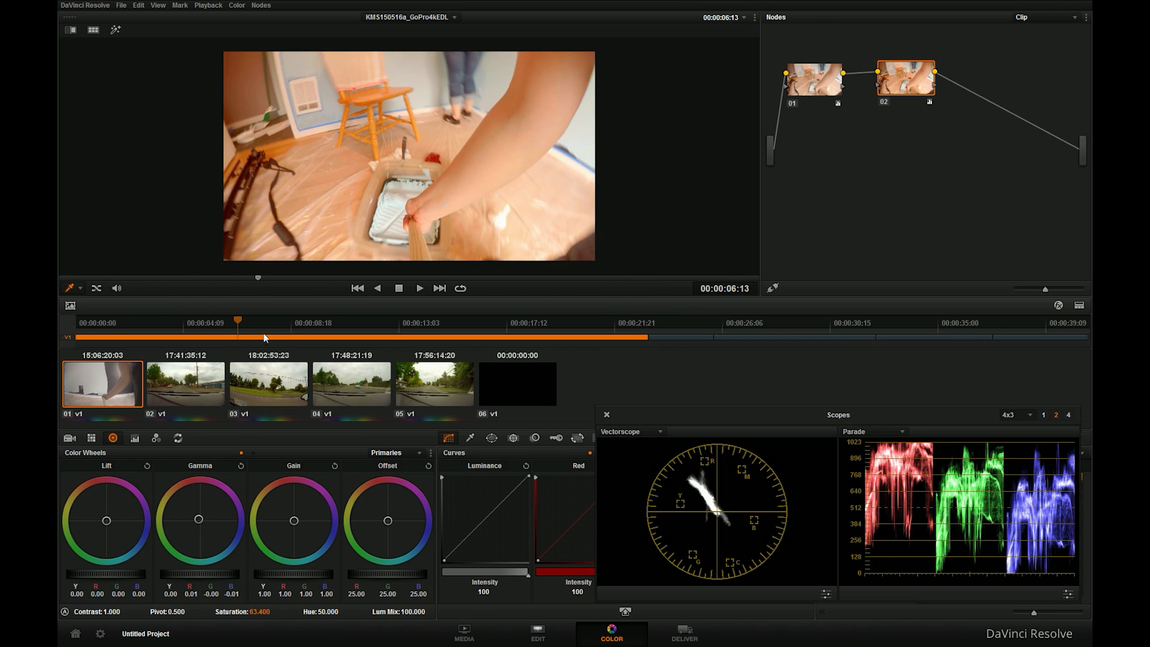
{"action": "left_click_drag", "start_coordinate": [281, 281], "coordinate": [293, 278]}
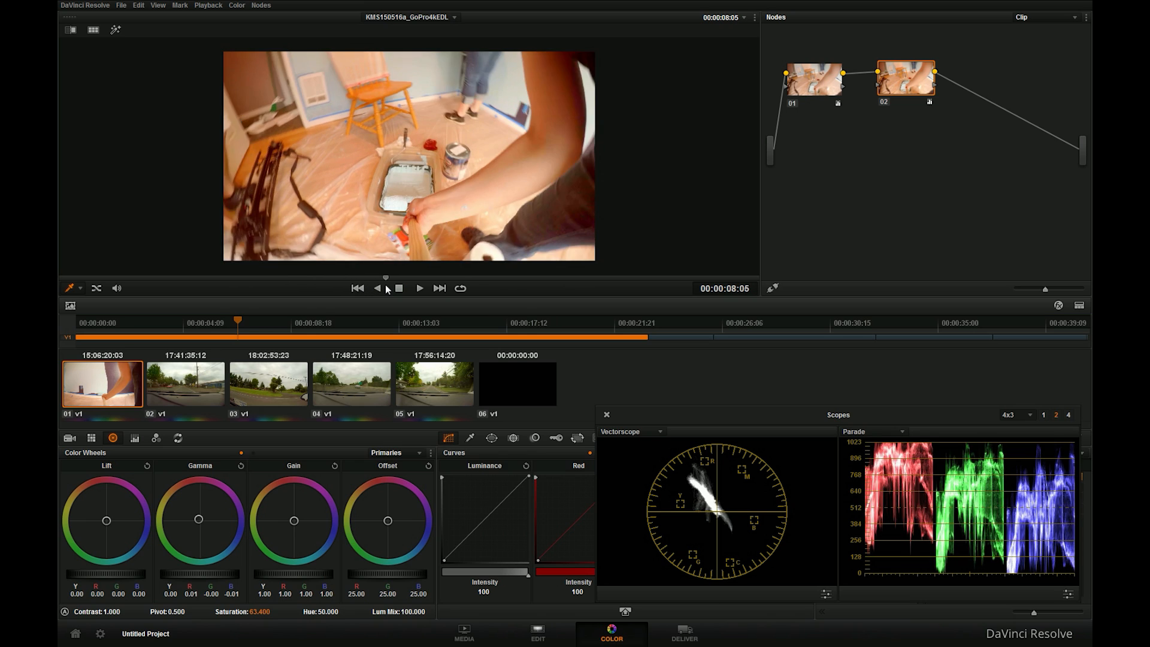
{"action": "key", "text": "space"}
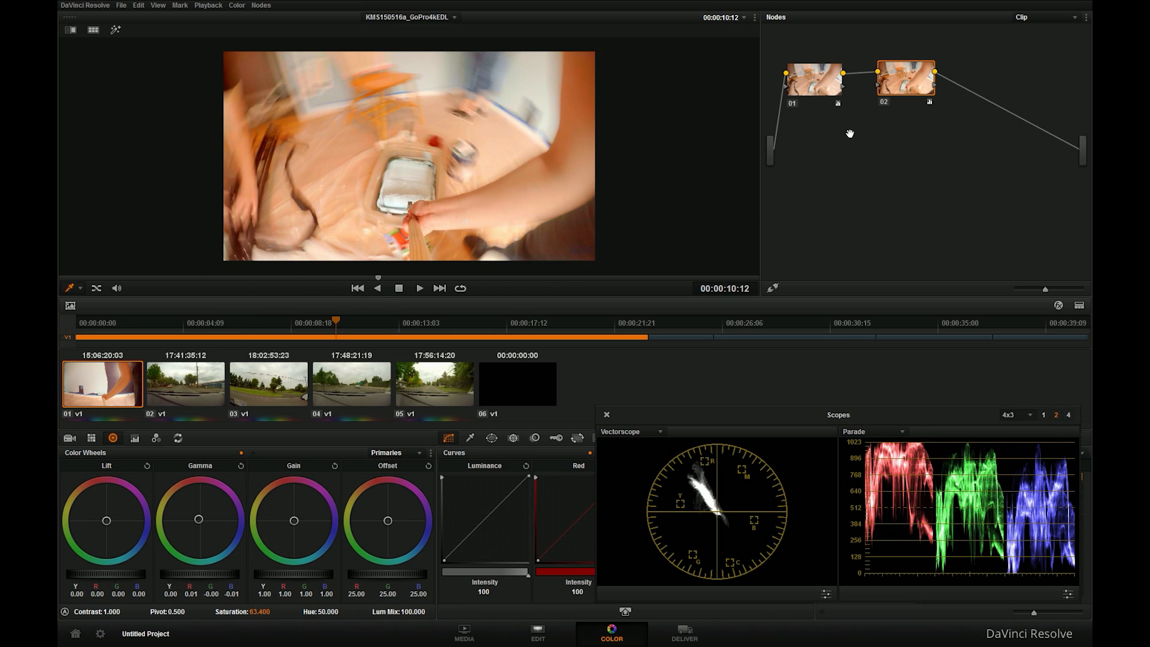
Step: Delete clip 01's second node and tone down the remaining node, setting gamma to 0.02 and gain to 1.05
{"action": "left_click", "coordinate": [913, 69]}
{"action": "key", "text": "Delete"}
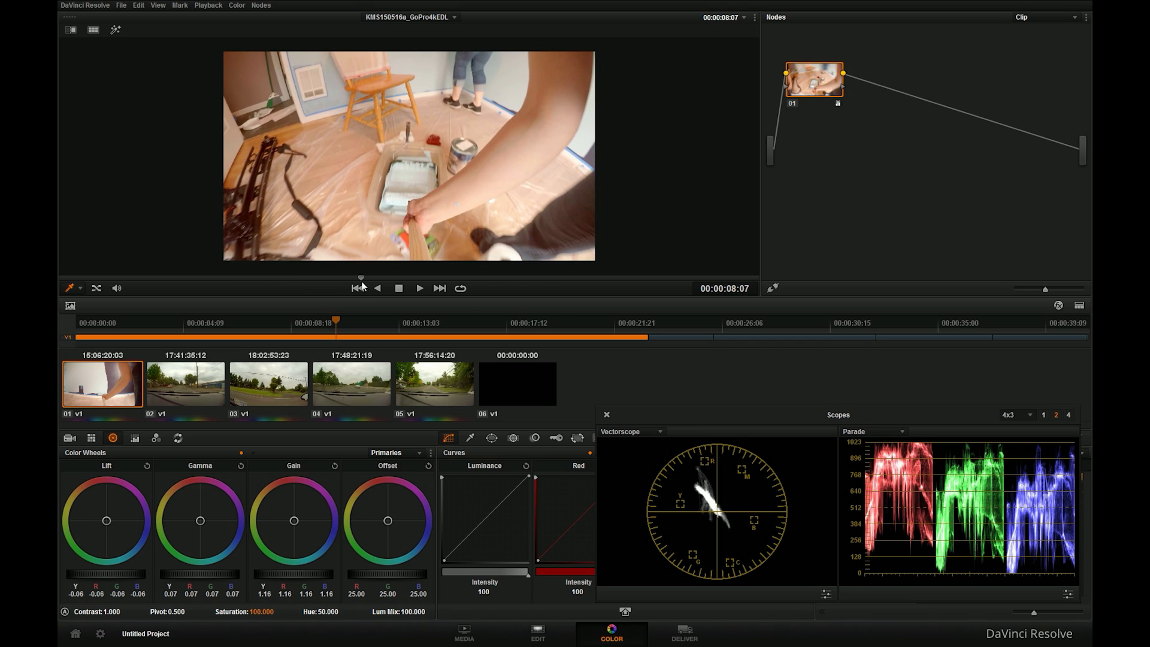
{"action": "left_click", "coordinate": [376, 286]}
{"action": "left_click_drag", "start_coordinate": [203, 573], "coordinate": [203, 573]}
{"action": "left_click_drag", "start_coordinate": [285, 572], "coordinate": [281, 572]}
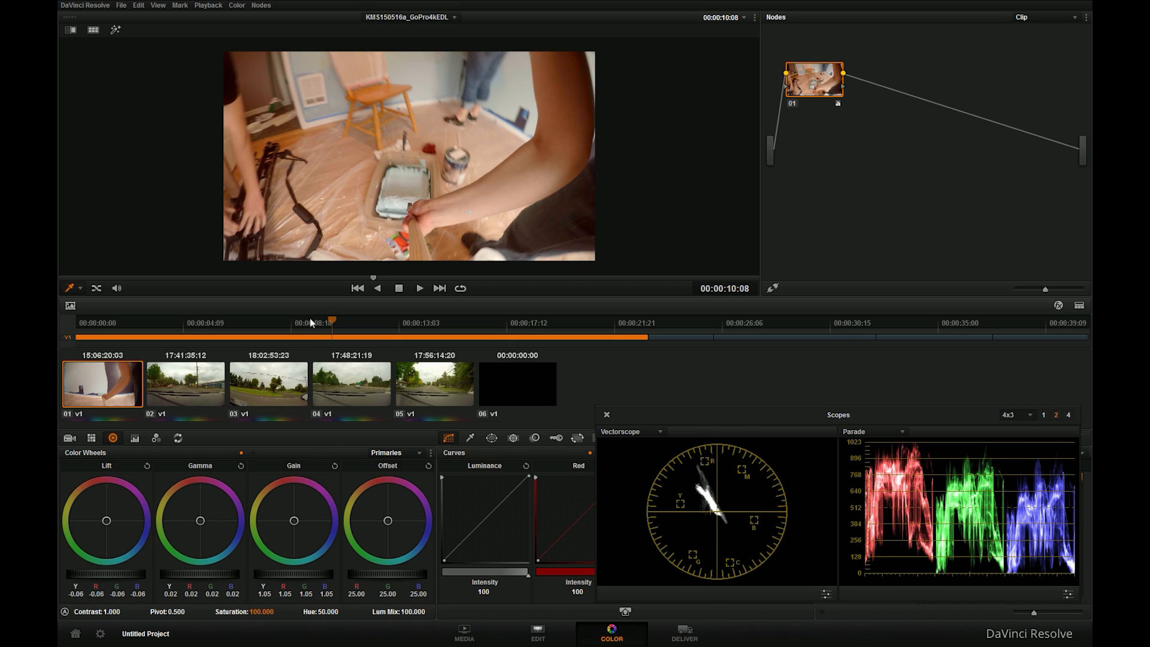
Step: Review the grades on clips 04, 05, 06 and 02, scrubbing through clip 05 for a closer look
{"action": "left_click", "coordinate": [359, 387]}
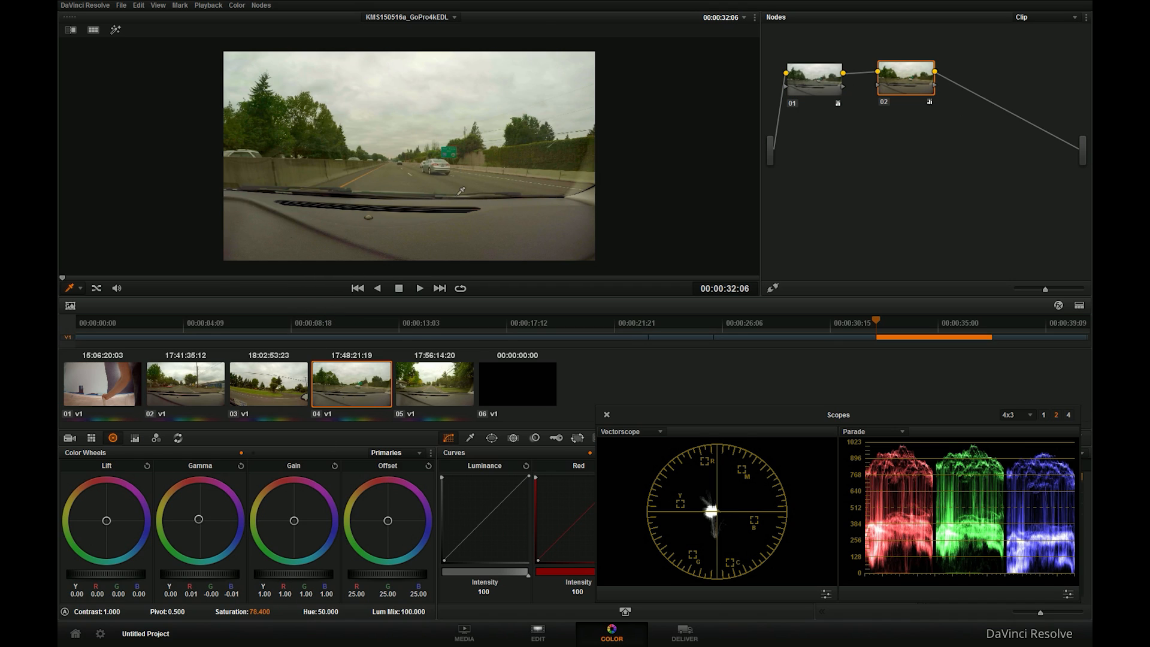
{"action": "left_click", "coordinate": [440, 386]}
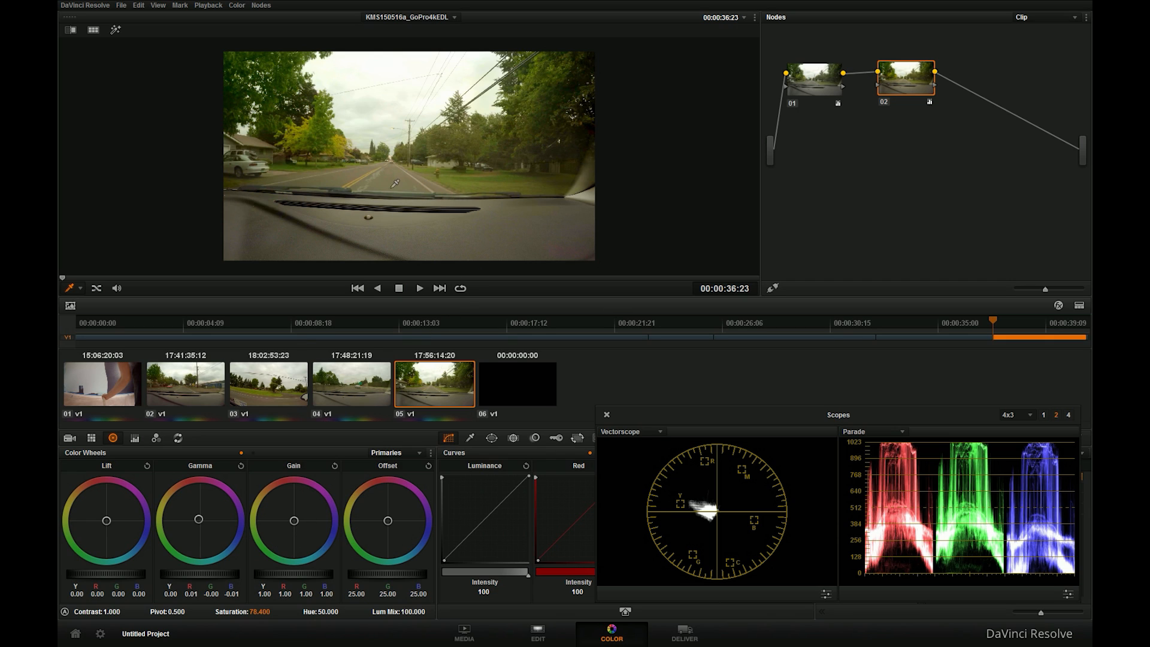
{"action": "left_click", "coordinate": [463, 277]}
{"action": "mouse_move", "coordinate": [469, 282]}
{"action": "left_mouse_down"}
{"action": "mouse_move", "coordinate": [556, 282]}
{"action": "mouse_move", "coordinate": [359, 279]}
{"action": "mouse_move", "coordinate": [268, 303]}
{"action": "left_mouse_up"}
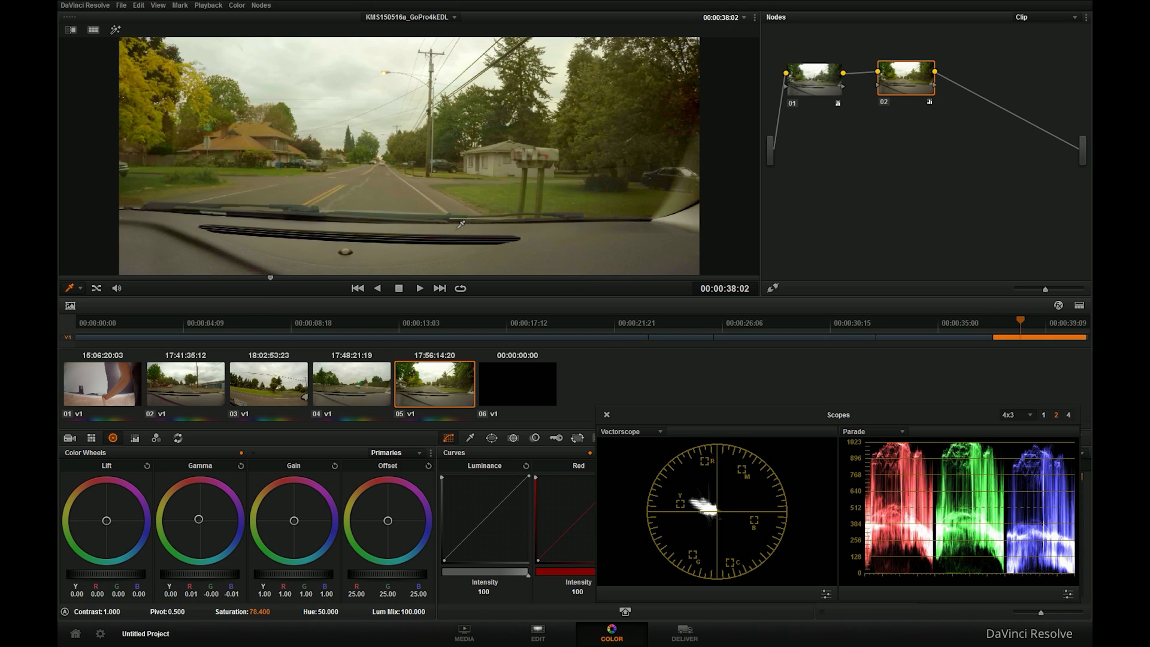
{"action": "left_click", "coordinate": [523, 383]}
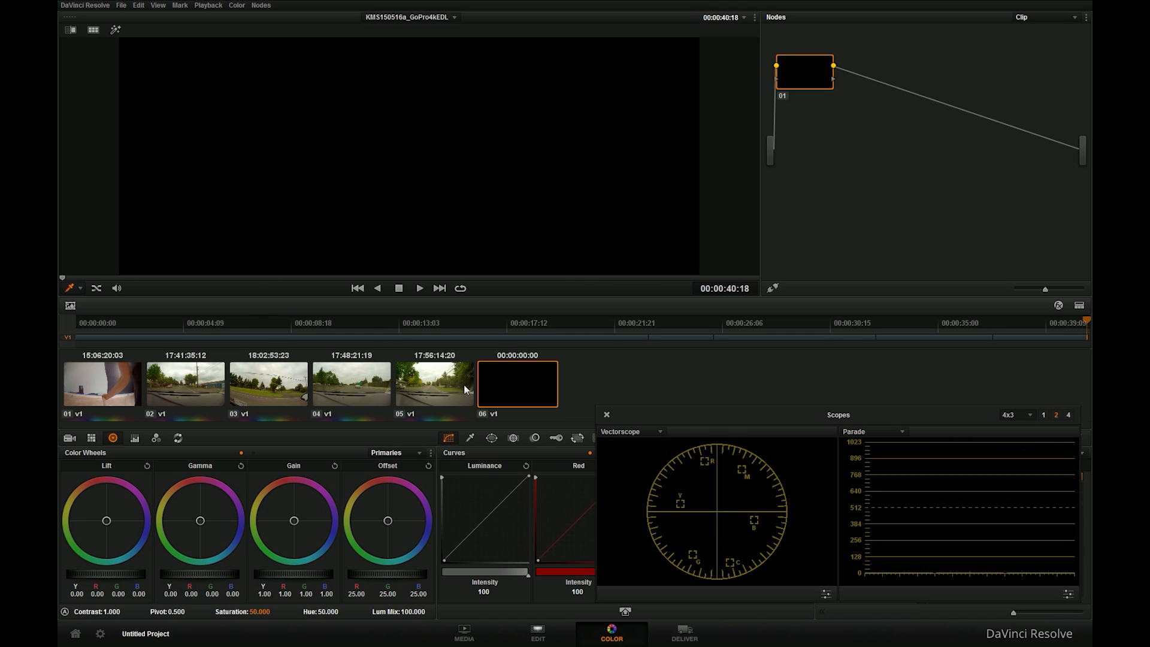
{"action": "left_click", "coordinate": [455, 405]}
{"action": "left_click", "coordinate": [181, 384]}
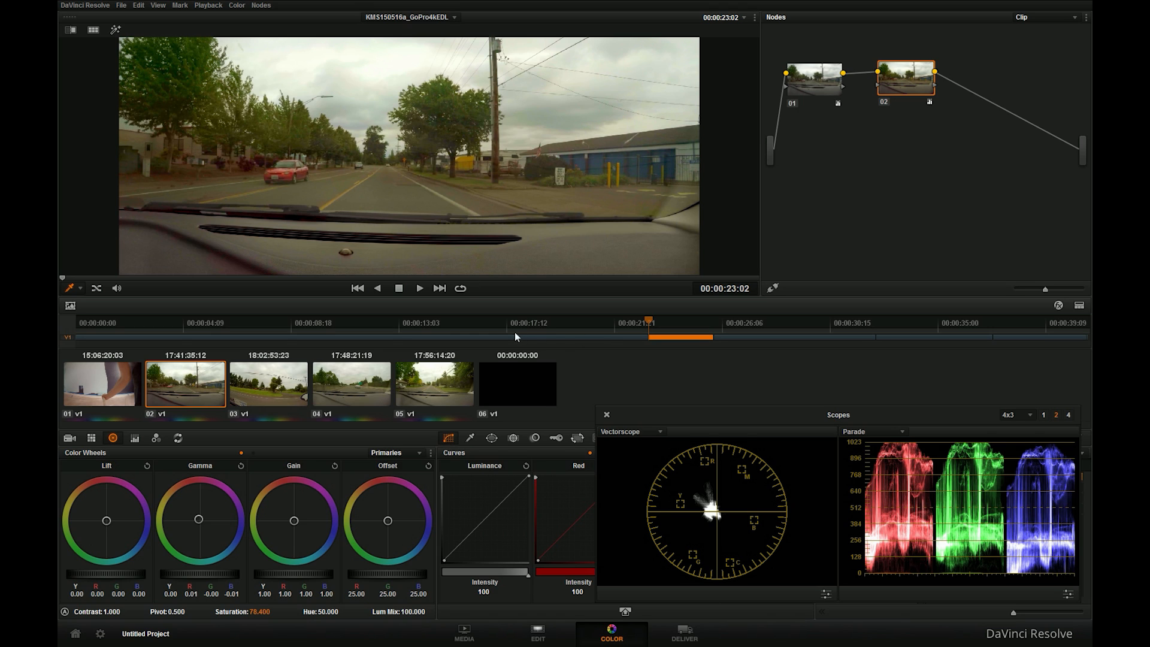
{"action": "left_click", "coordinate": [457, 390]}
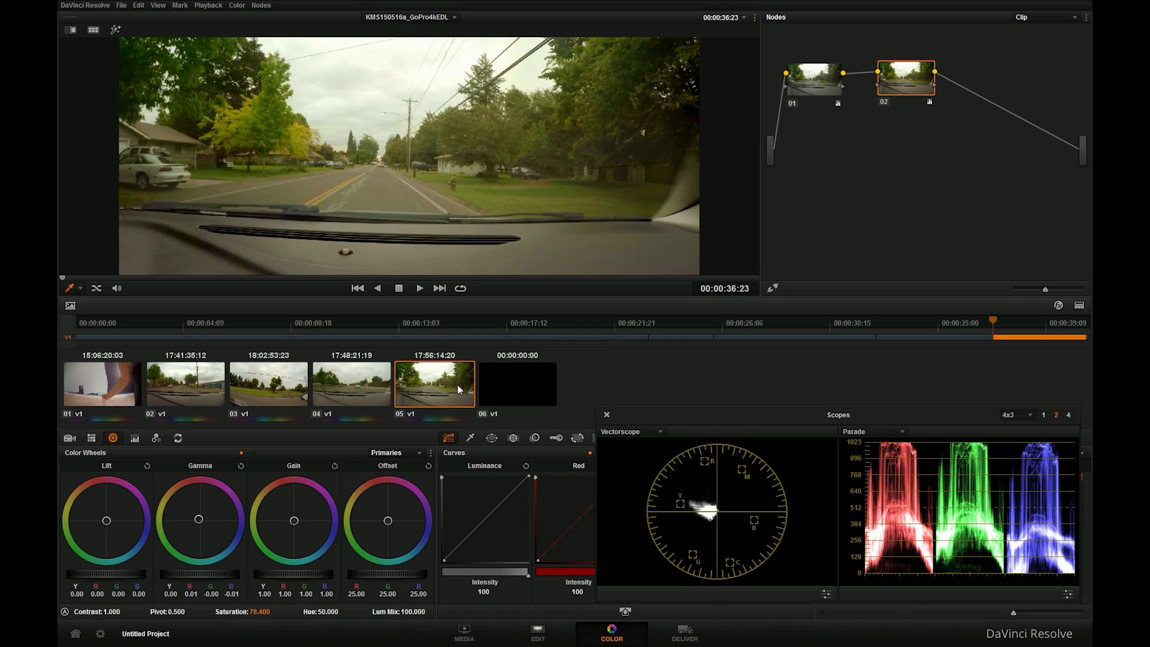
Step: Reset all grades and nodes on the clips and return to clip 04
{"action": "key", "text": "ctrl+Home"}
{"action": "left_click", "coordinate": [352, 390]}
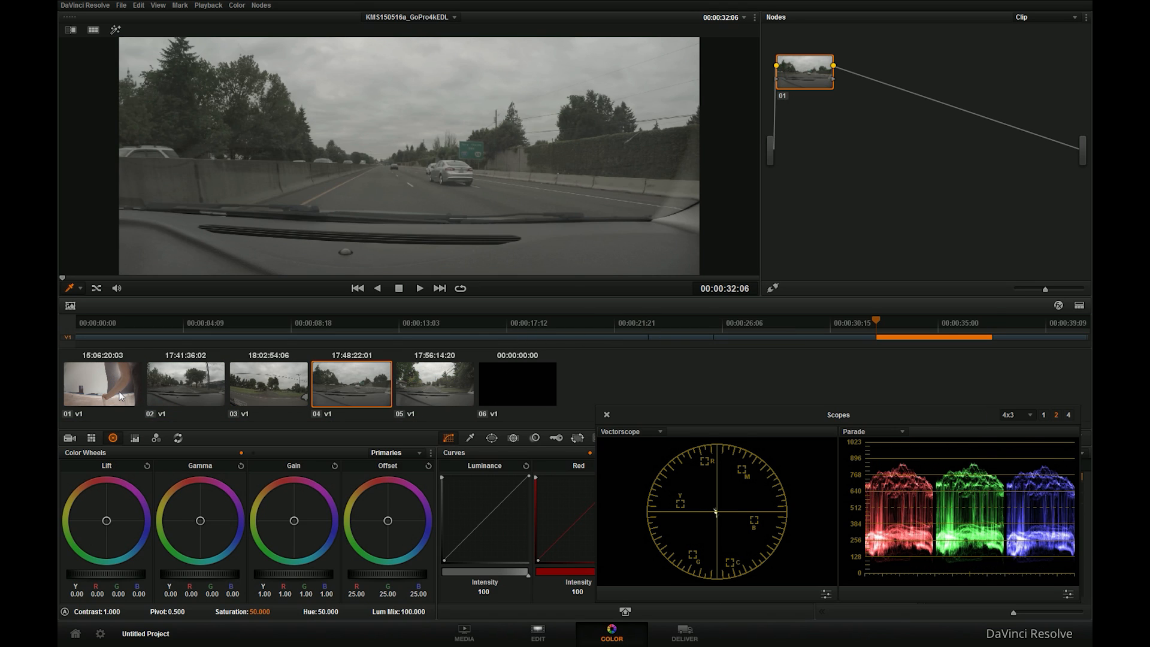
{"action": "left_click", "coordinate": [120, 395]}
{"action": "left_click", "coordinate": [352, 391]}
Step: Add a second serial node to clip 04, label it "LUT" and space it out from the first node
{"action": "key", "text": "alt+s"}
{"action": "right_click", "coordinate": [882, 84]}
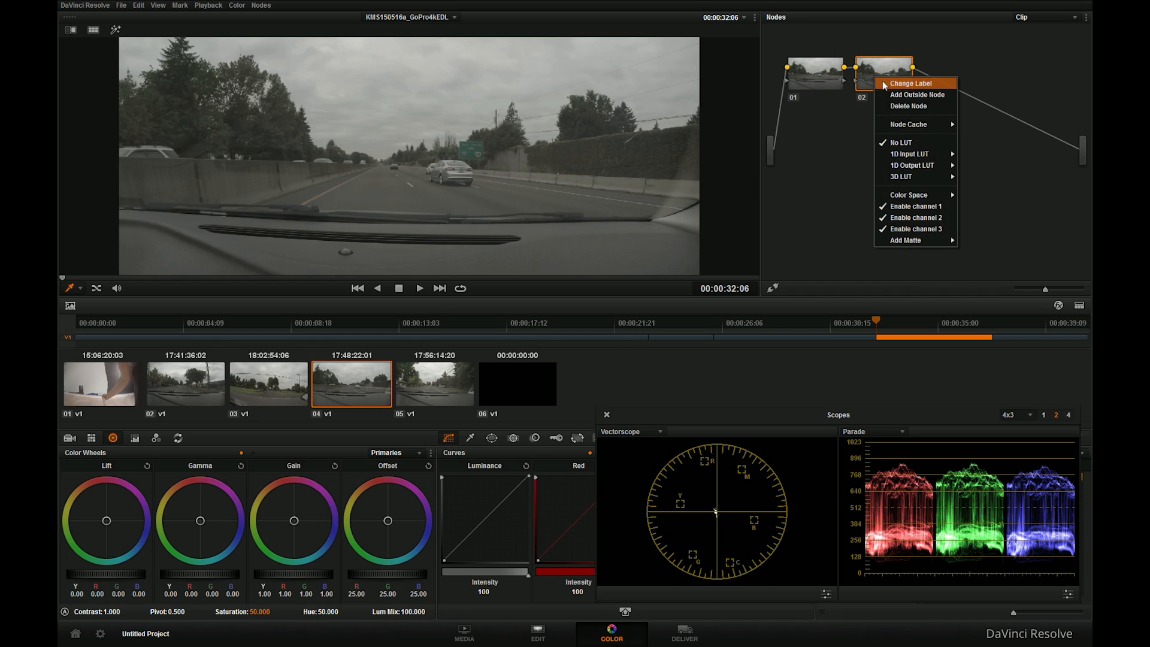
{"action": "left_click", "coordinate": [882, 84]}
{"action": "type", "text": "LUT"}
{"action": "key", "text": "Return"}
{"action": "left_click_drag", "start_coordinate": [881, 75], "coordinate": [905, 85]}
{"action": "left_click_drag", "start_coordinate": [890, 155], "coordinate": [888, 159]}
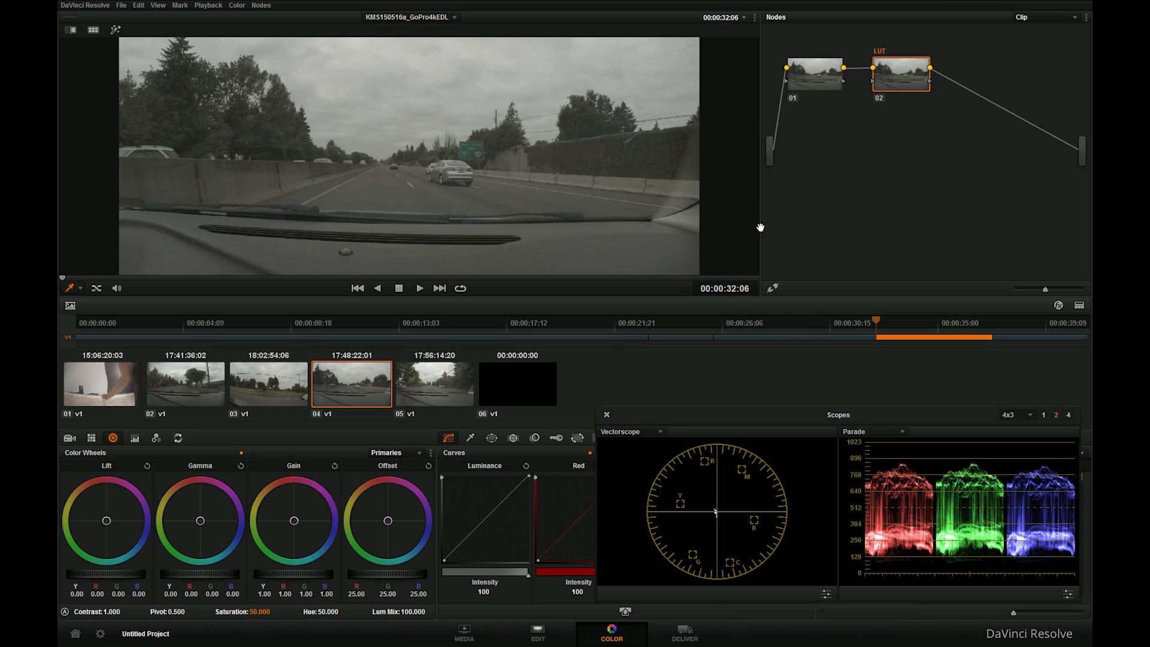
Step: Open the LUT folder from the project's Lookup Tables settings and arrange it beside the GC_Hangtime_2_LUTs.zip archive window
{"action": "left_click", "coordinate": [100, 636]}
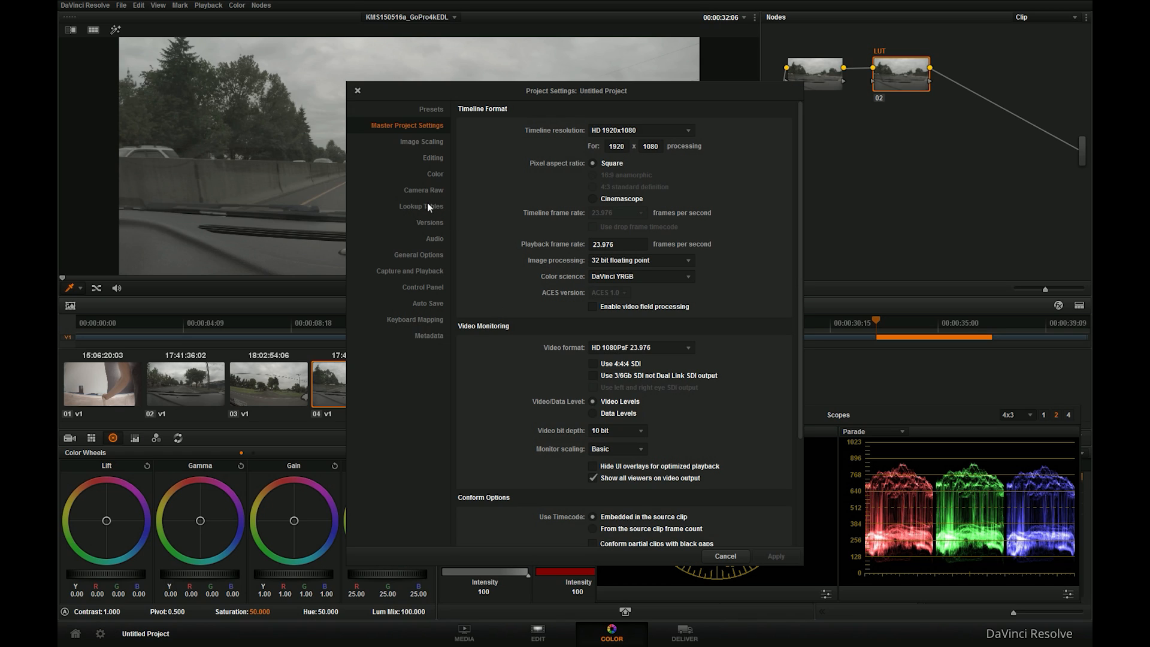
{"action": "left_click", "coordinate": [428, 207]}
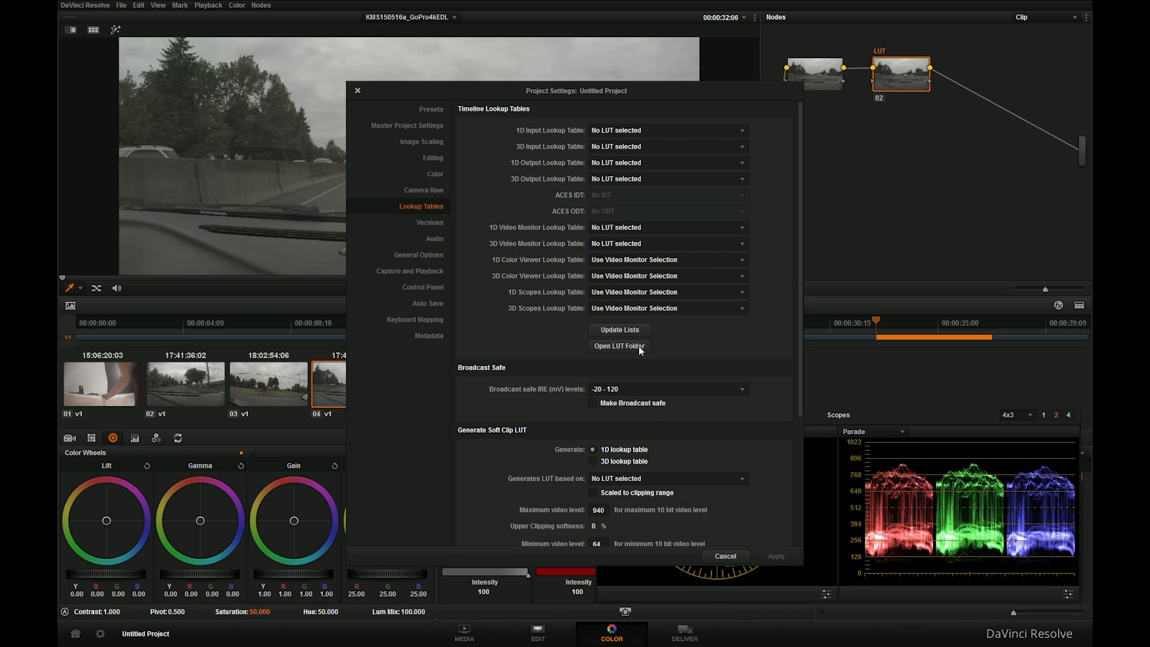
{"action": "left_click", "coordinate": [623, 347]}
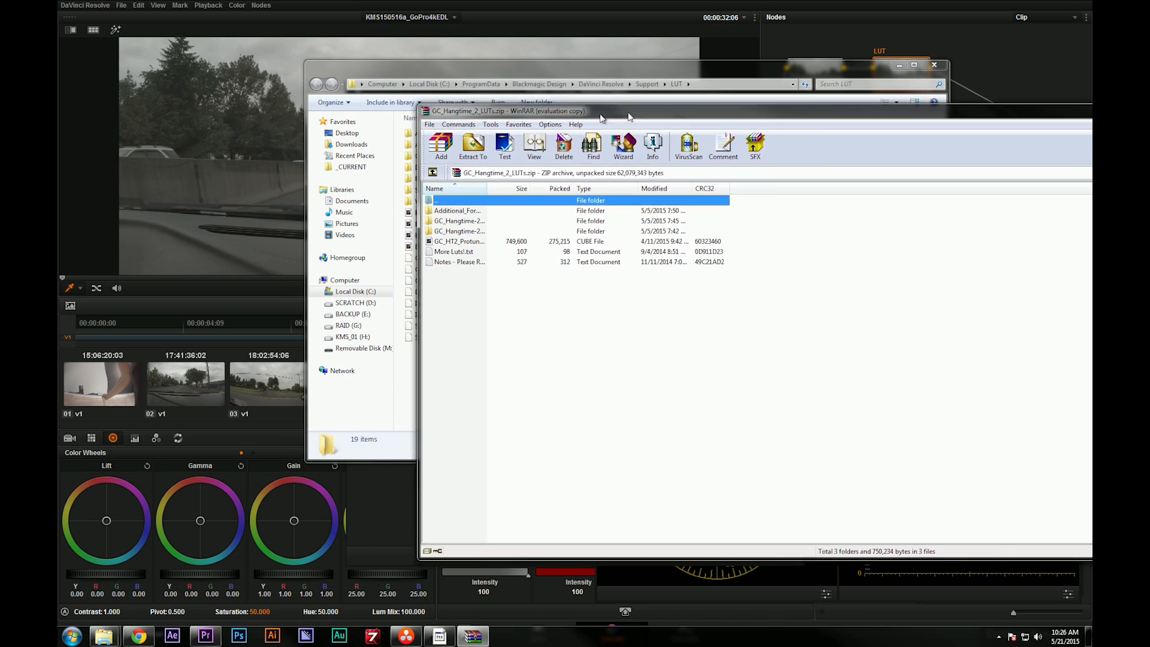
{"action": "left_click_drag", "start_coordinate": [597, 116], "coordinate": [799, 110]}
{"action": "left_click_drag", "start_coordinate": [585, 70], "coordinate": [430, 68]}
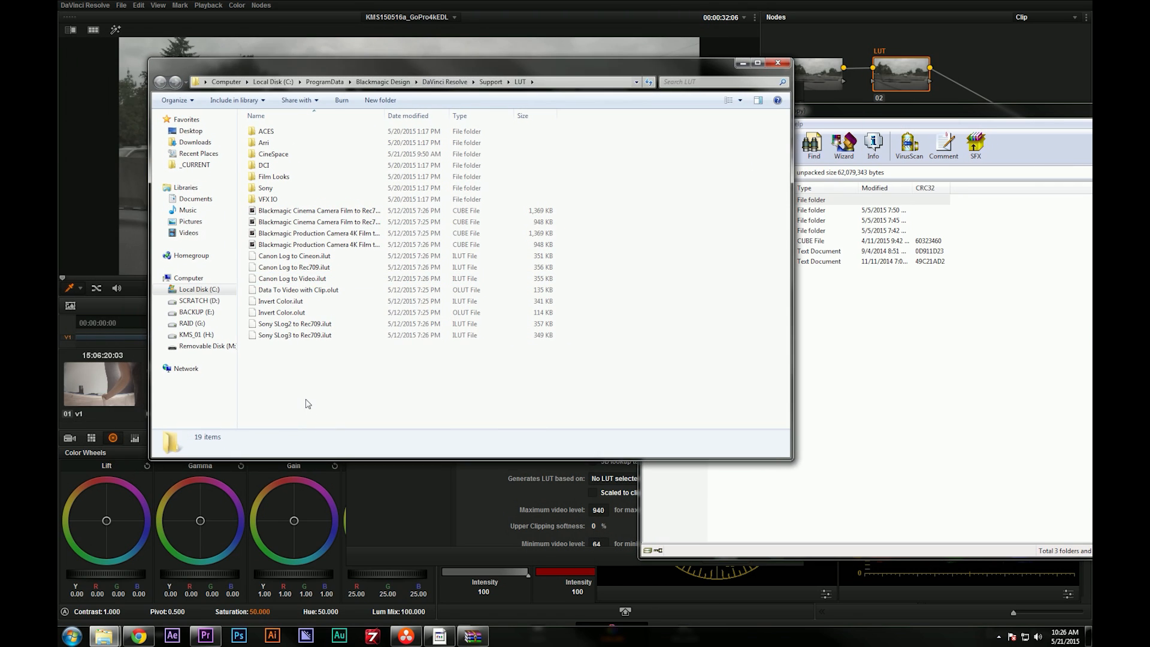
Step: Create a folder named "Ground Control" inside the LUT folder
{"action": "right_click", "coordinate": [307, 394]}
{"action": "mouse_move", "coordinate": [411, 529]}
{"action": "left_click", "coordinate": [461, 523]}
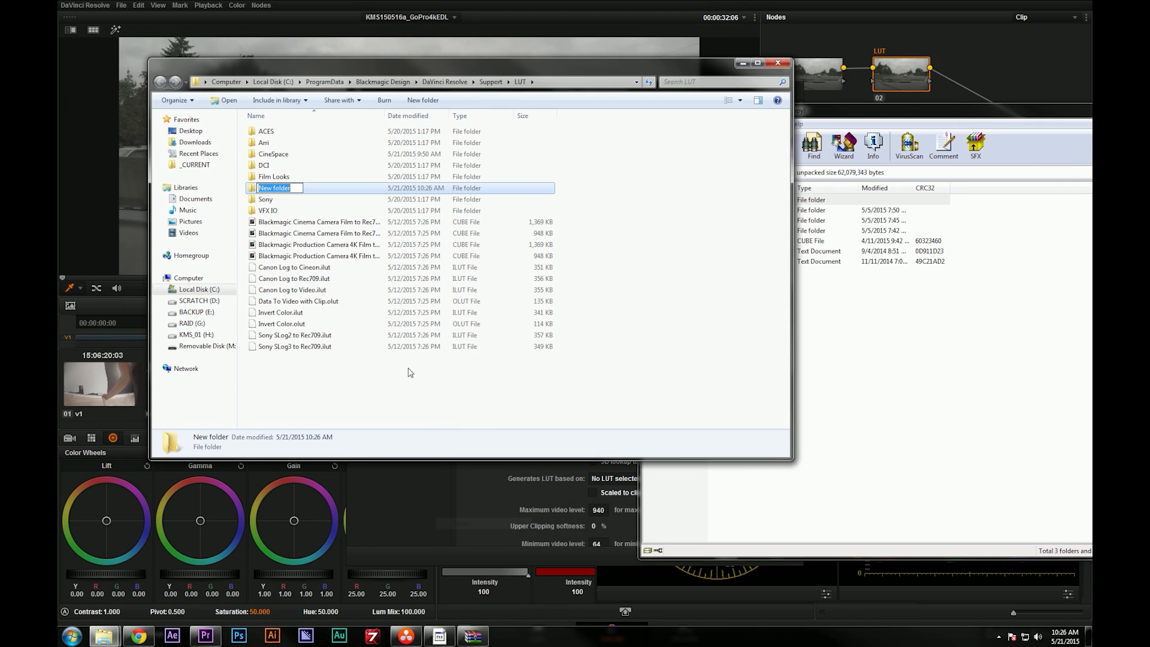
{"action": "type", "text": "Ground Control"}
{"action": "key", "text": "Return"}
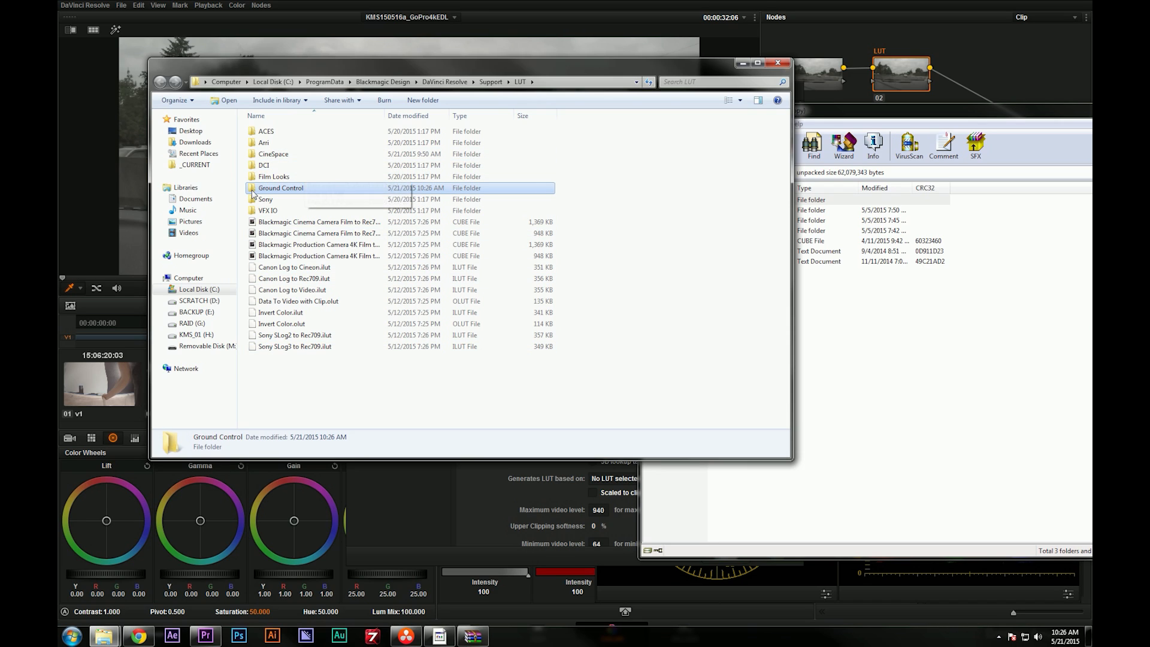
Step: Create a subfolder named "Hangtime 2" inside the Ground Control folder and open it
{"action": "double_click", "coordinate": [281, 188]}
{"action": "right_click", "coordinate": [284, 203]}
{"action": "mouse_move", "coordinate": [401, 339]}
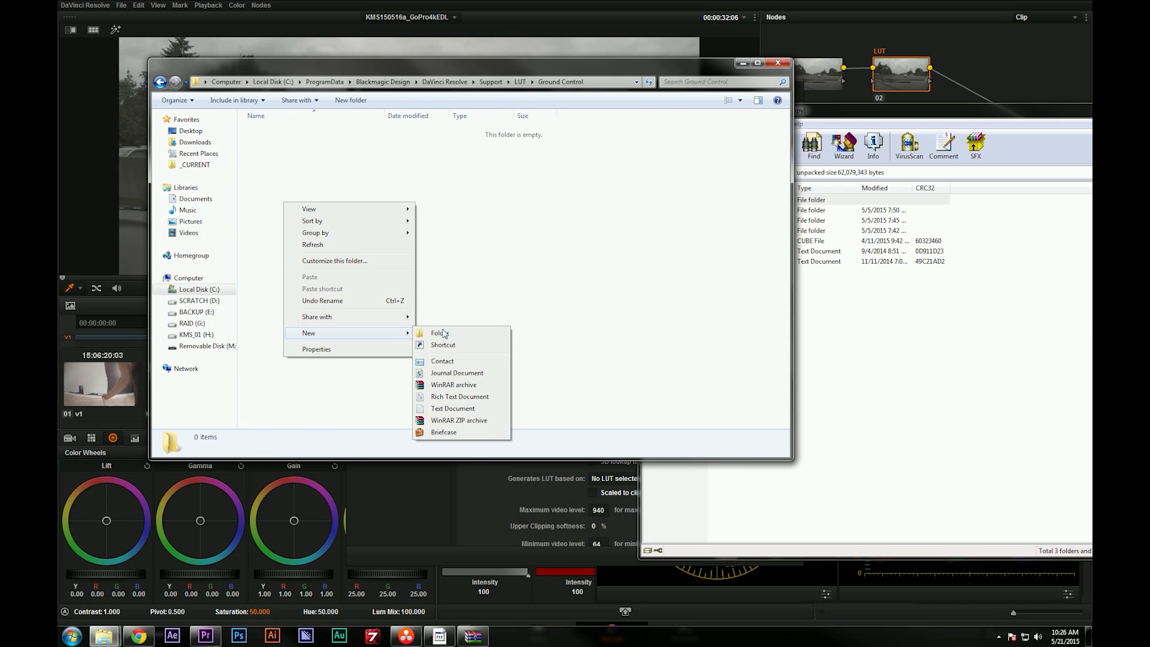
{"action": "left_click", "coordinate": [445, 333]}
{"action": "type", "text": "Hangtime 2"}
{"action": "key", "text": "Return"}
{"action": "double_click", "coordinate": [251, 133]}
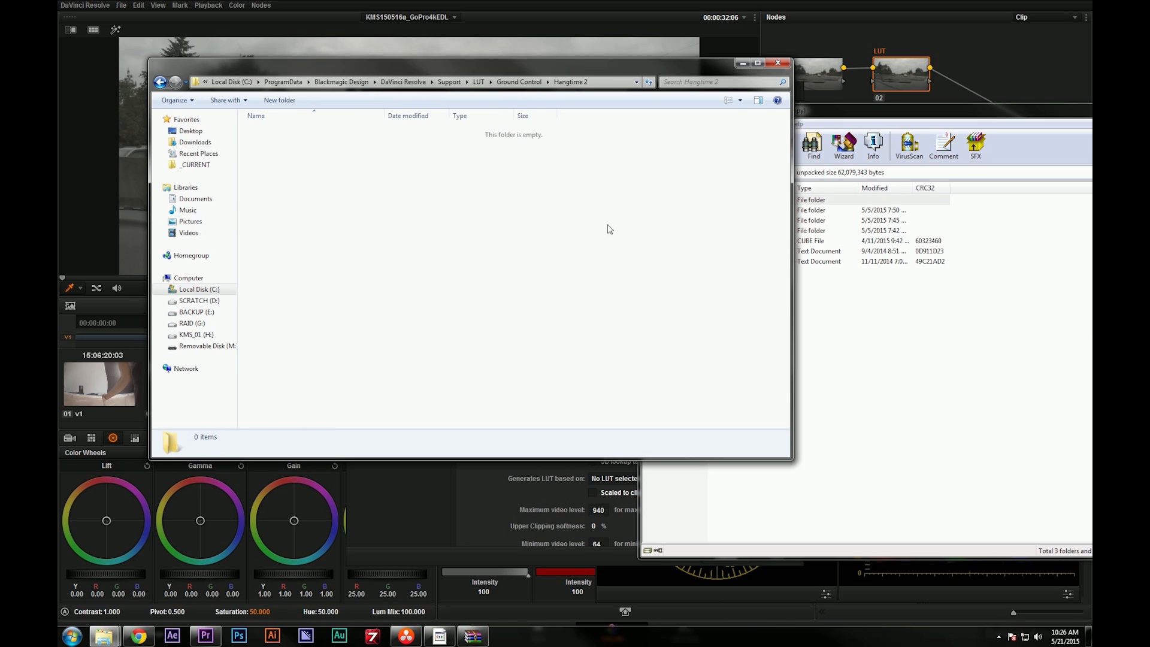
Step: Extract the GC_Hangtime-2_709 and GC_Hangtime-2_LOG folders and GC_HT2_Protune_to_709_Neutral.cube from the archive into the Hangtime 2 folder
{"action": "left_click", "coordinate": [856, 329]}
{"action": "left_click", "coordinate": [686, 232]}
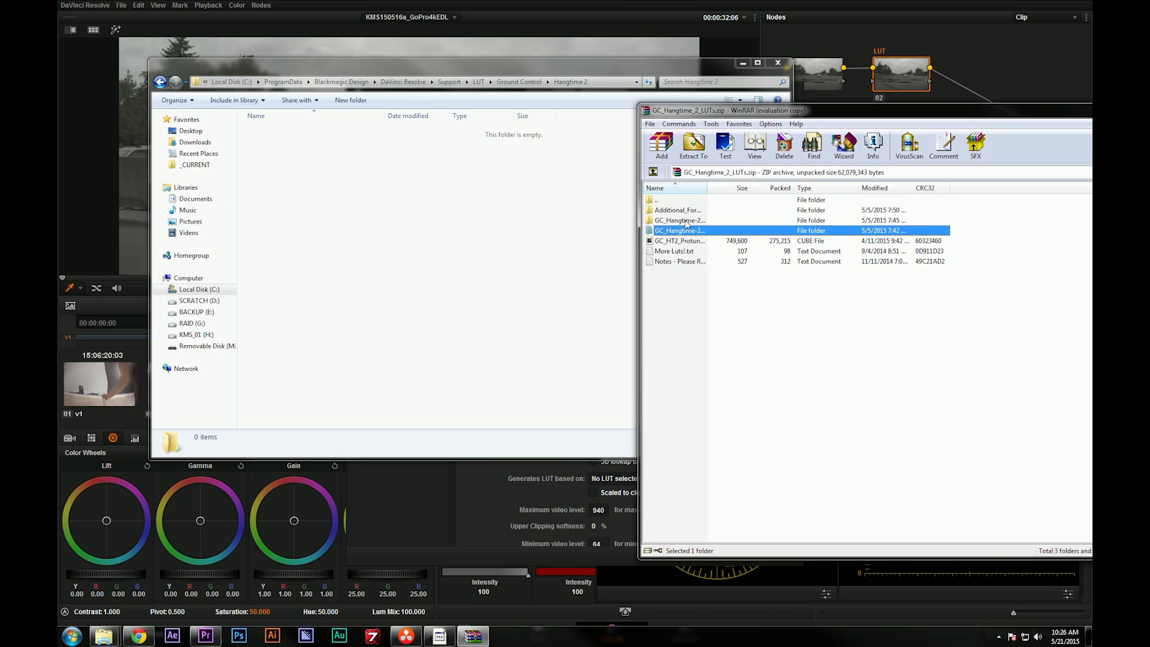
{"action": "left_click", "coordinate": [686, 220], "text": "ctrl"}
{"action": "left_click", "coordinate": [690, 243], "text": "ctrl"}
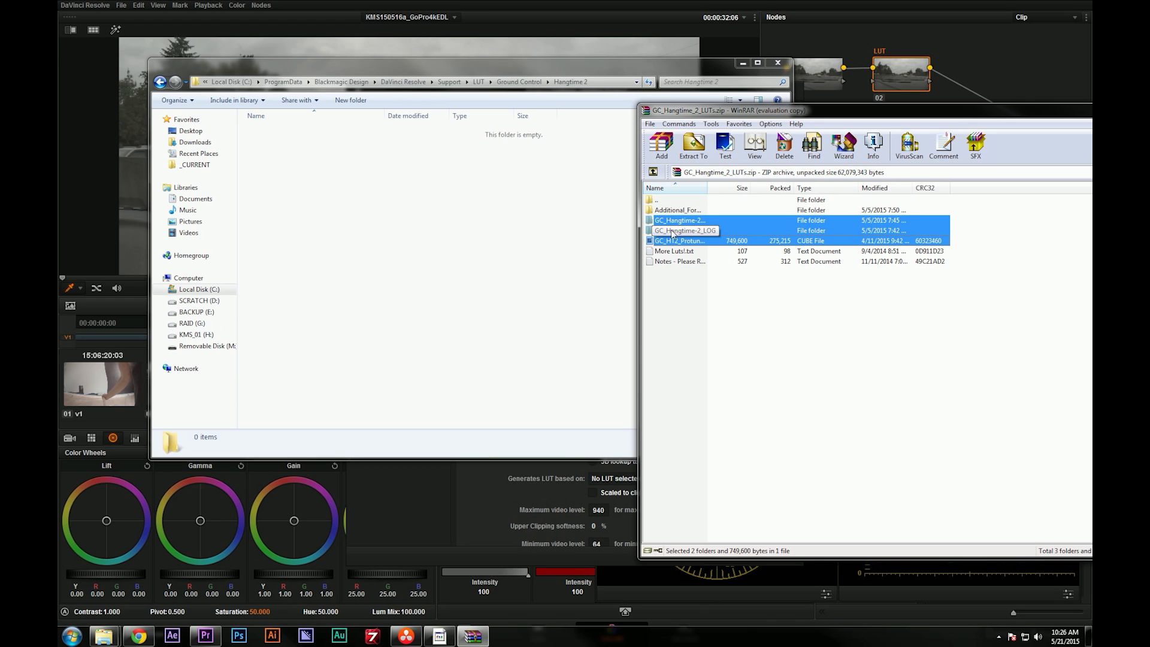
{"action": "double_click", "coordinate": [706, 187]}
{"action": "left_click", "coordinate": [710, 250]}
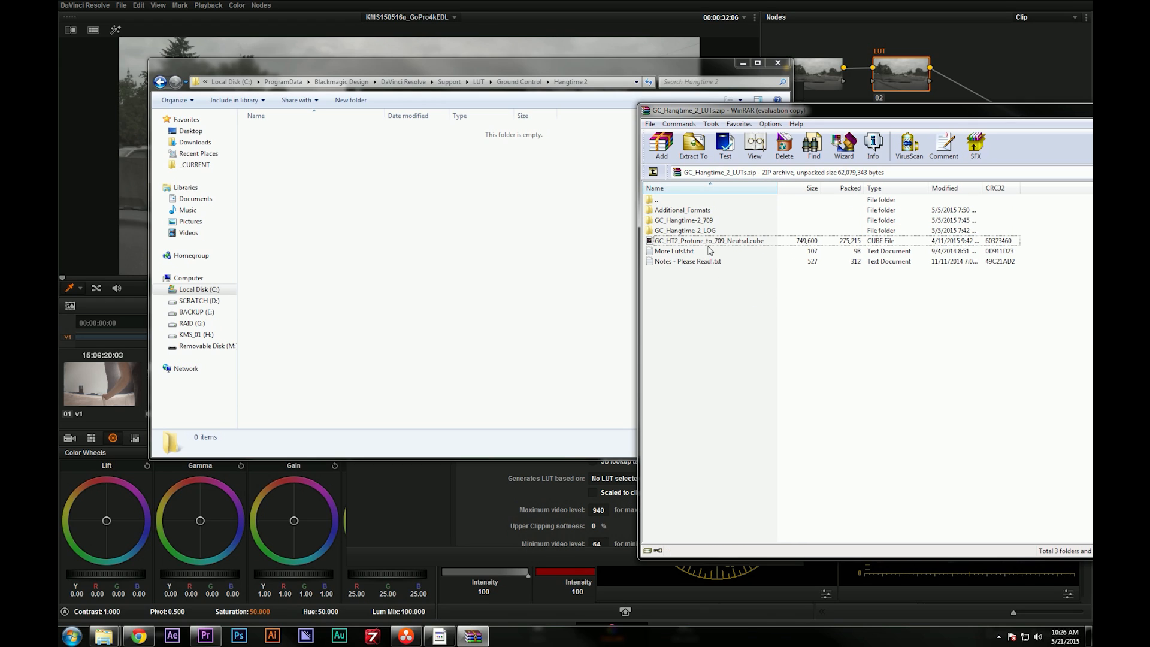
{"action": "left_click", "coordinate": [698, 221]}
{"action": "left_click", "coordinate": [712, 231], "text": "ctrl"}
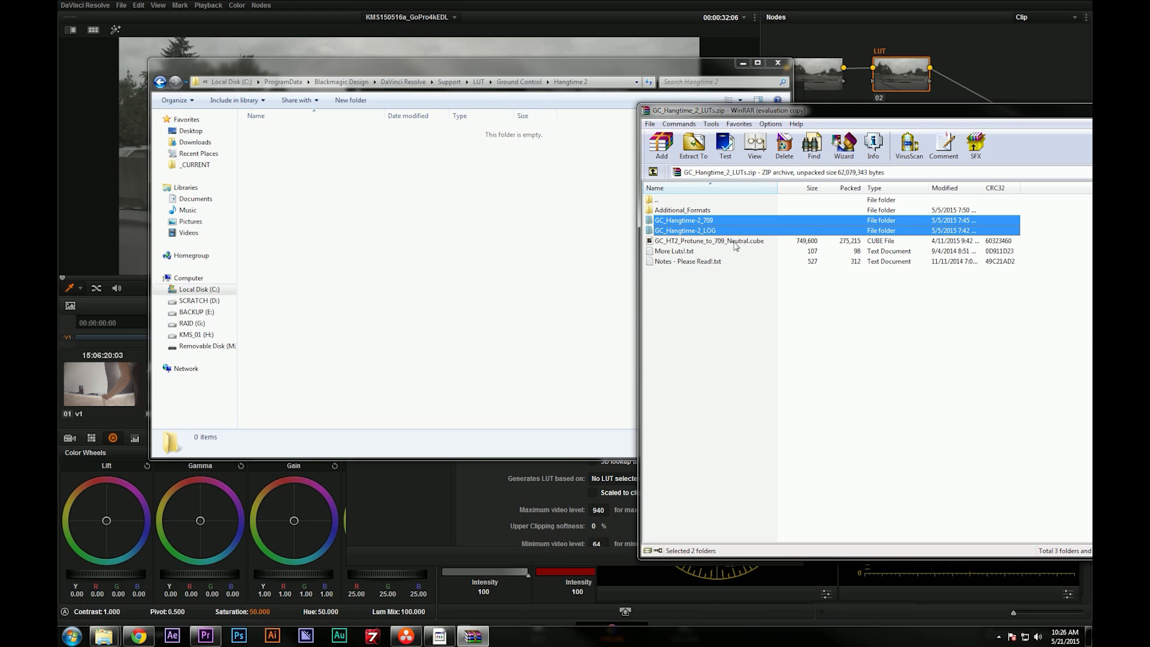
{"action": "left_click", "coordinate": [735, 242], "text": "ctrl"}
{"action": "left_click_drag", "start_coordinate": [712, 247], "coordinate": [341, 264]}
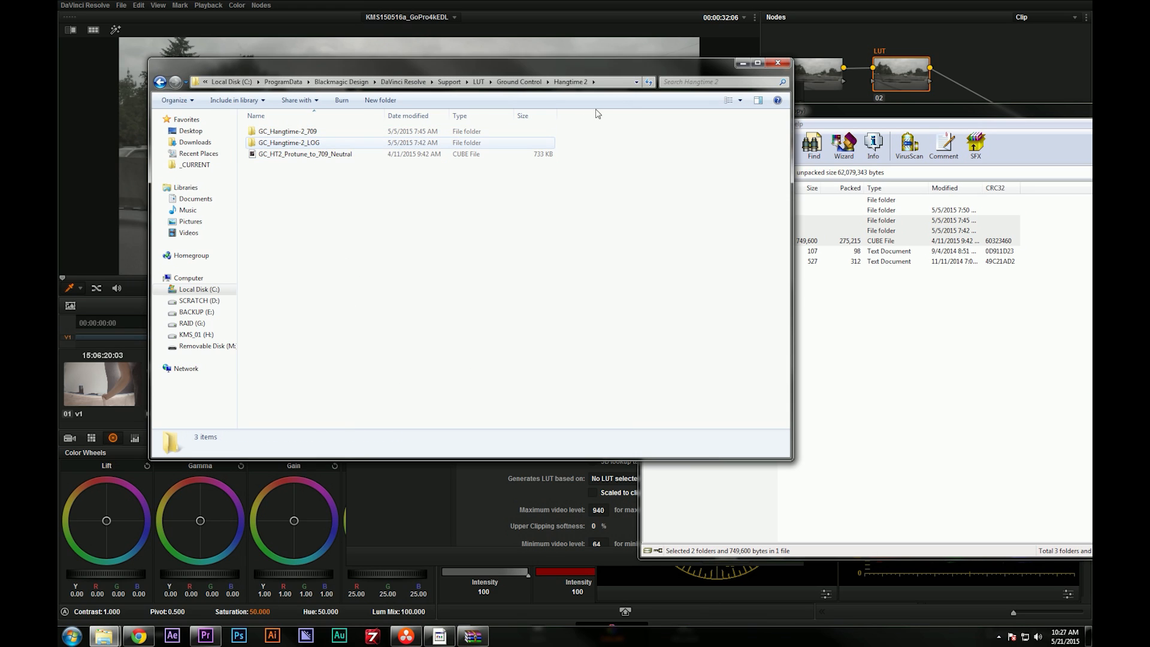
Step: Close the folder and archive windows, update the project's LUT lists and close the project settings
{"action": "left_click", "coordinate": [777, 63]}
{"action": "left_click_drag", "start_coordinate": [778, 113], "coordinate": [318, 88]}
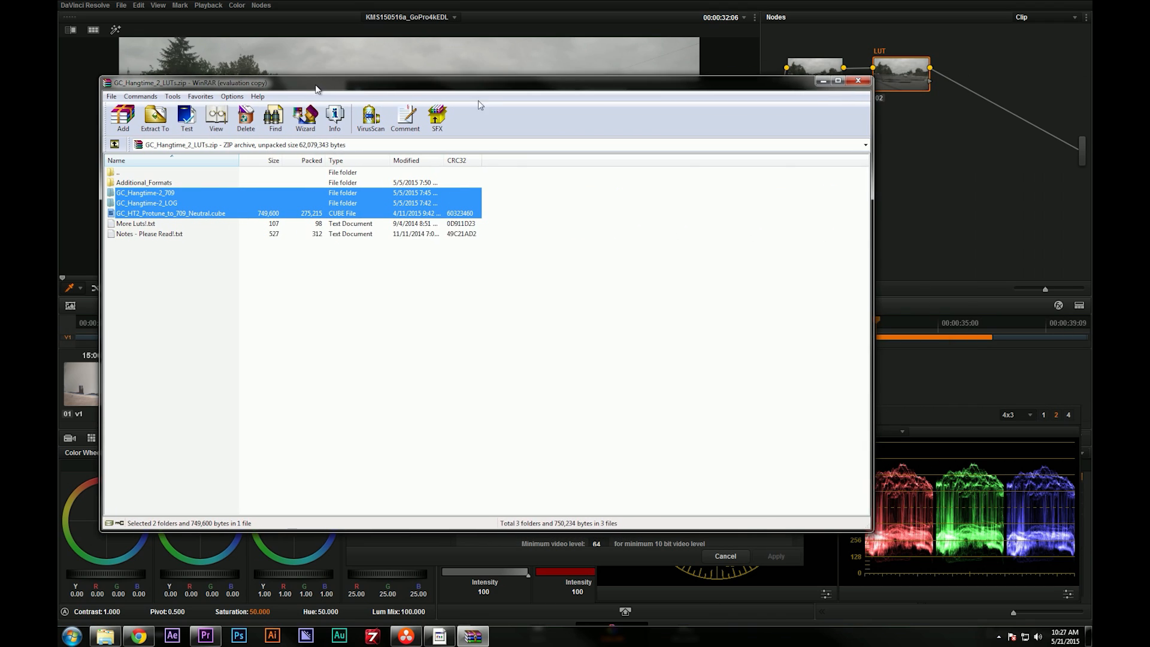
{"action": "left_click", "coordinate": [858, 80]}
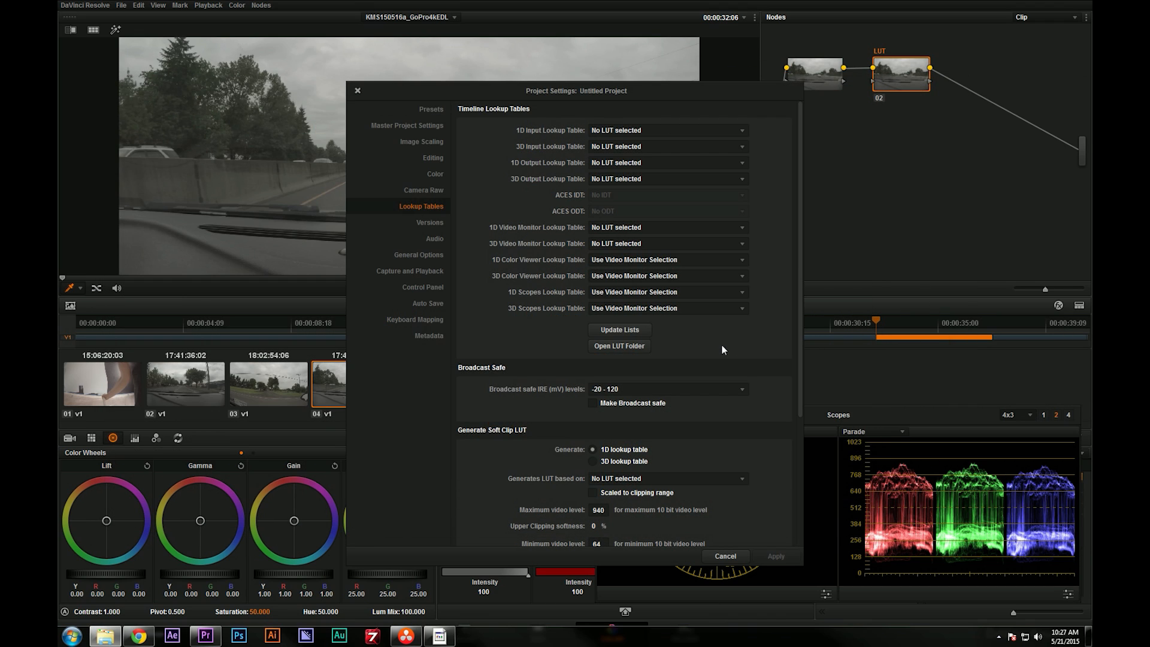
{"action": "left_click", "coordinate": [623, 329]}
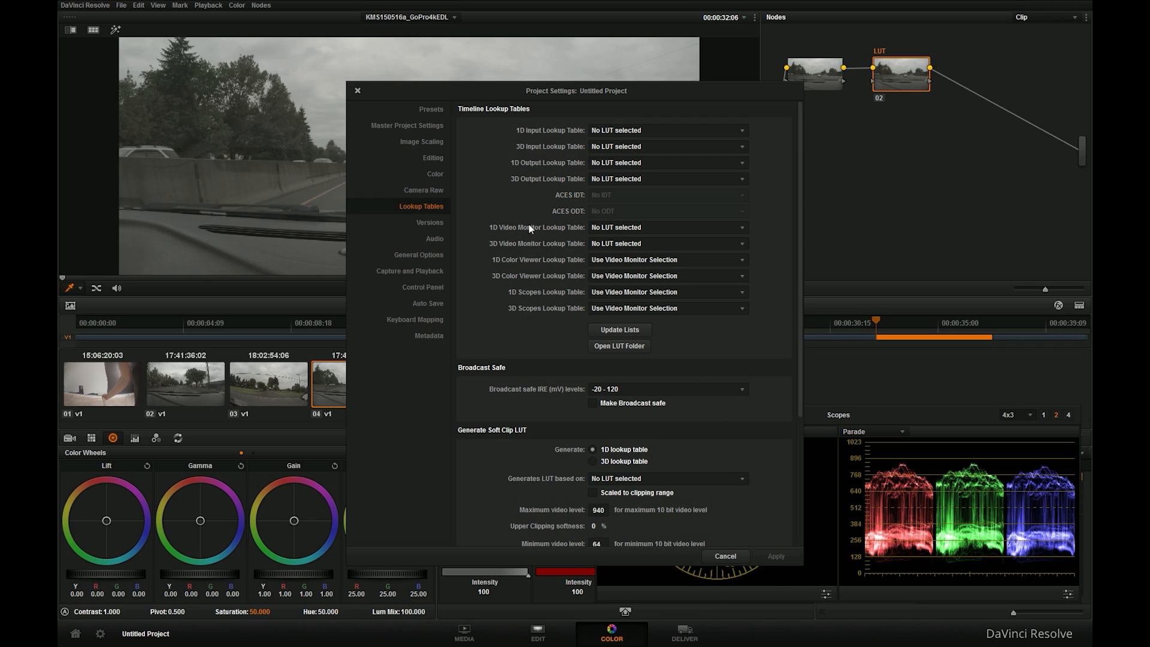
{"action": "left_click", "coordinate": [358, 91]}
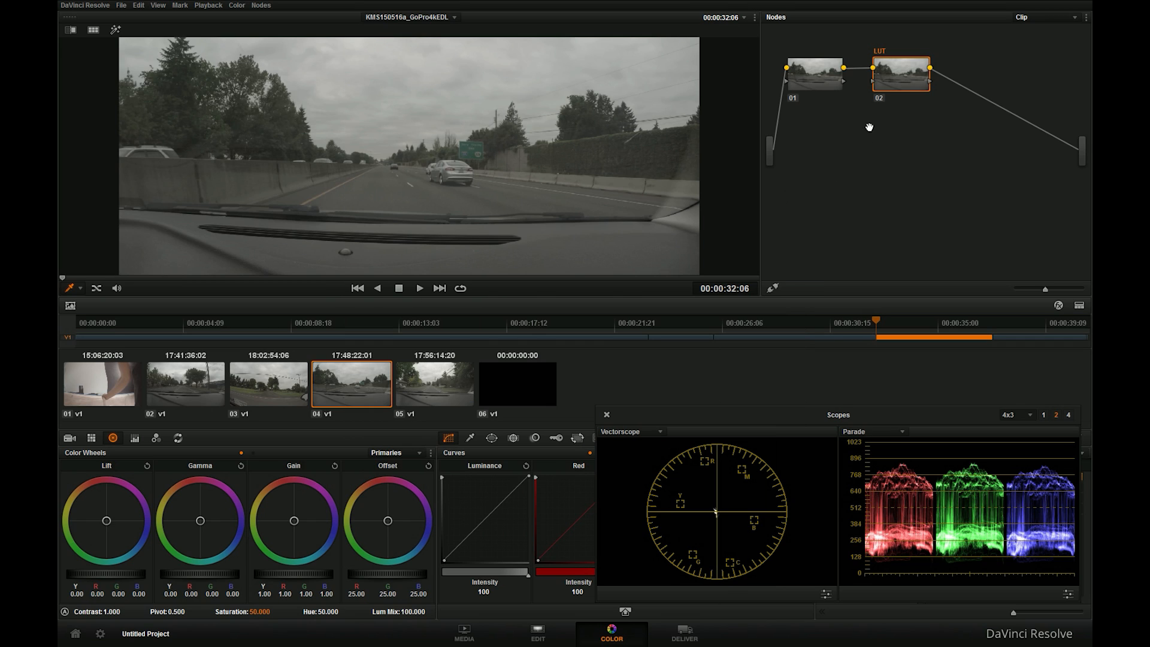
{"action": "right_click", "coordinate": [892, 71]}
{"action": "mouse_move", "coordinate": [935, 175]}
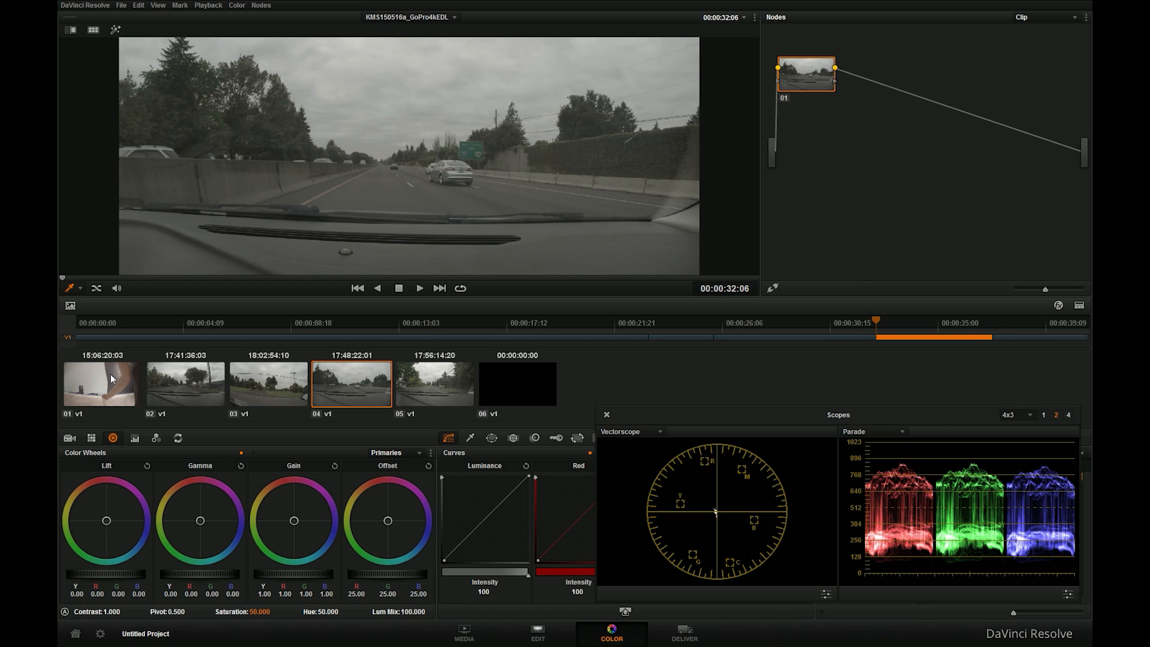
Step: On the first clip at 00:00:06:20, add a serial node after node 01 and label it LUT
{"action": "left_click", "coordinate": [112, 378]}
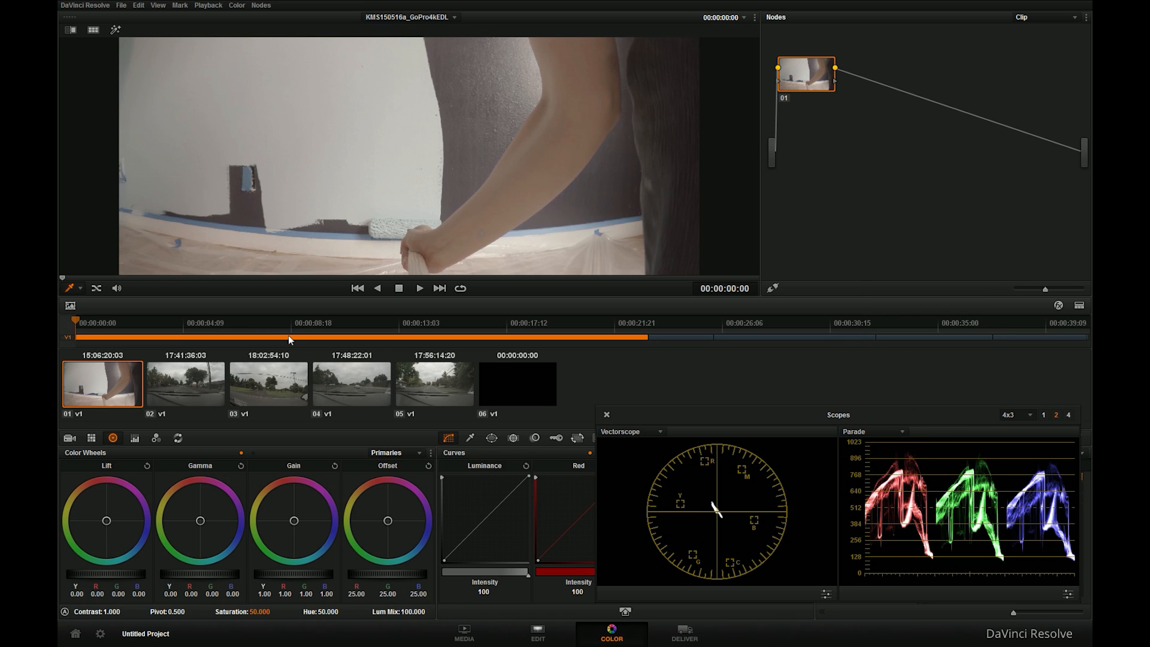
{"action": "left_click", "coordinate": [267, 277]}
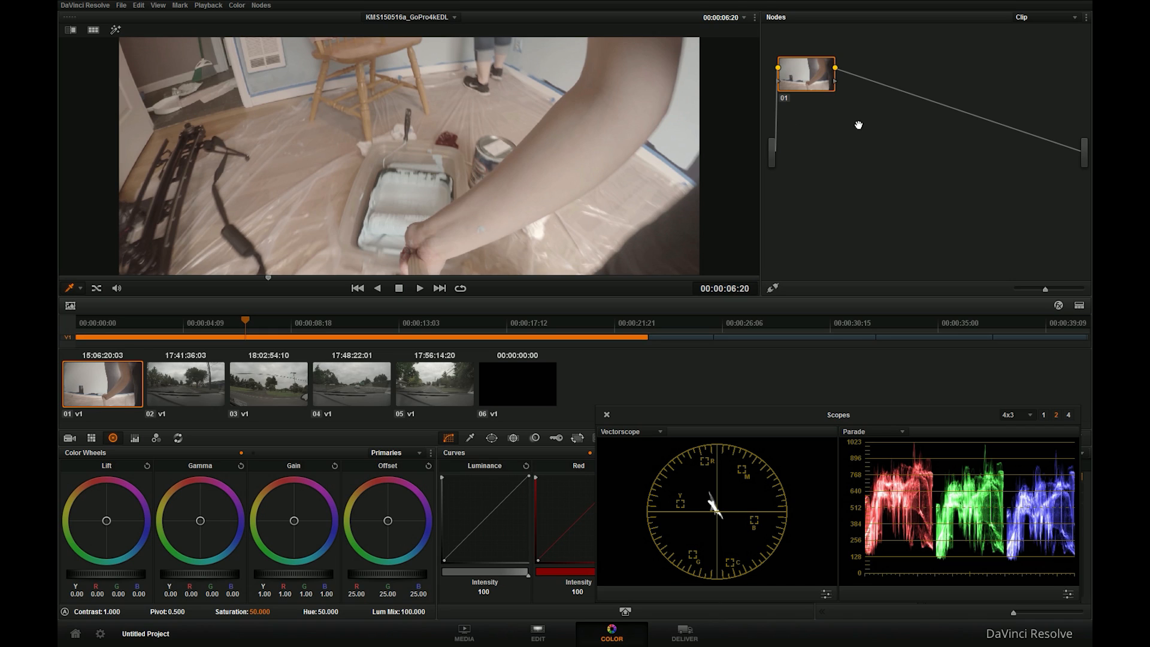
{"action": "key", "text": "alt+s"}
{"action": "right_click", "coordinate": [873, 72]}
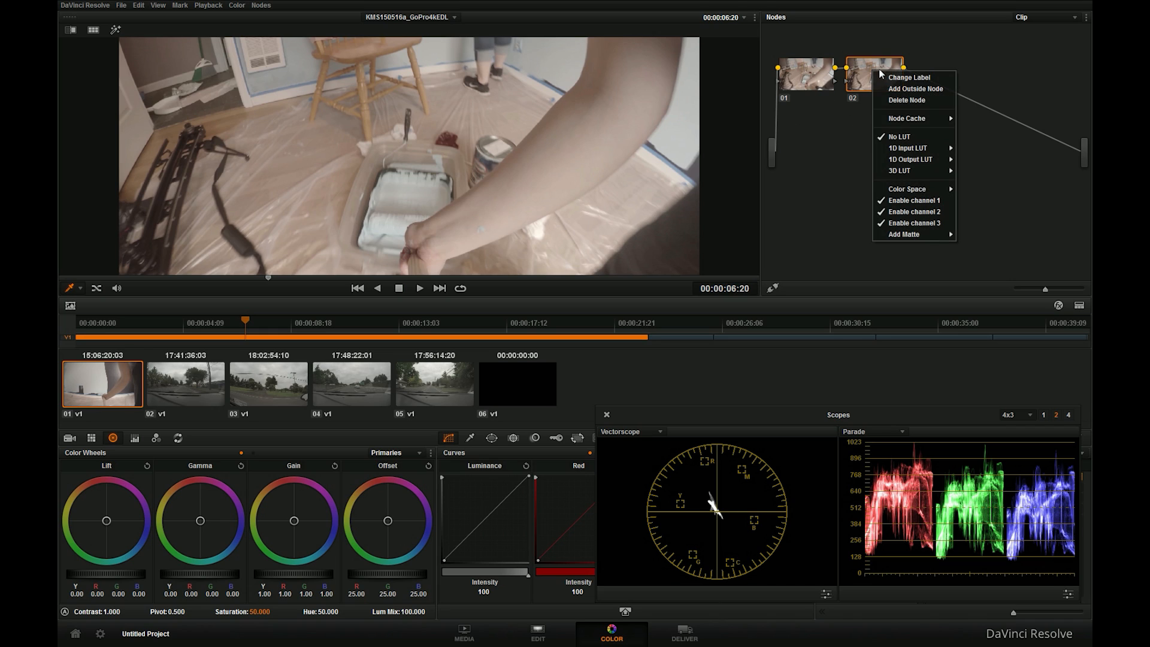
{"action": "left_click", "coordinate": [889, 77]}
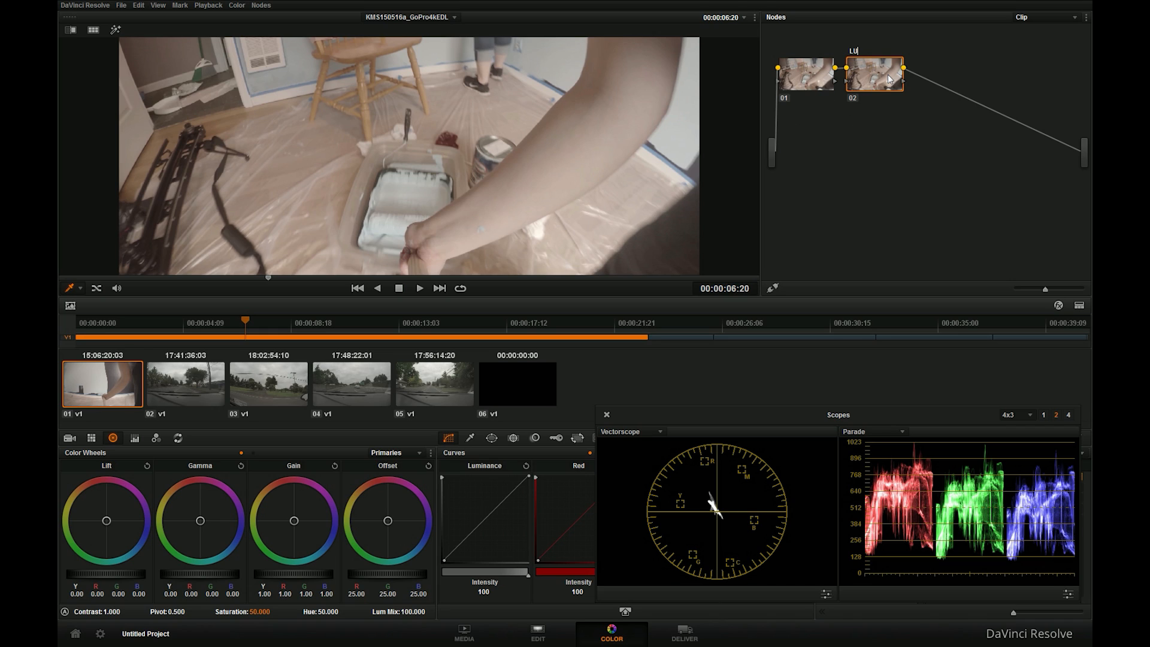
{"action": "key", "text": "Return"}
Step: Apply the GC_HT2_Protune_to_709_Neutral 3D LUT from the Hangtime 2 group to the LUT node
{"action": "right_click", "coordinate": [863, 76]}
{"action": "mouse_move", "coordinate": [910, 173]}
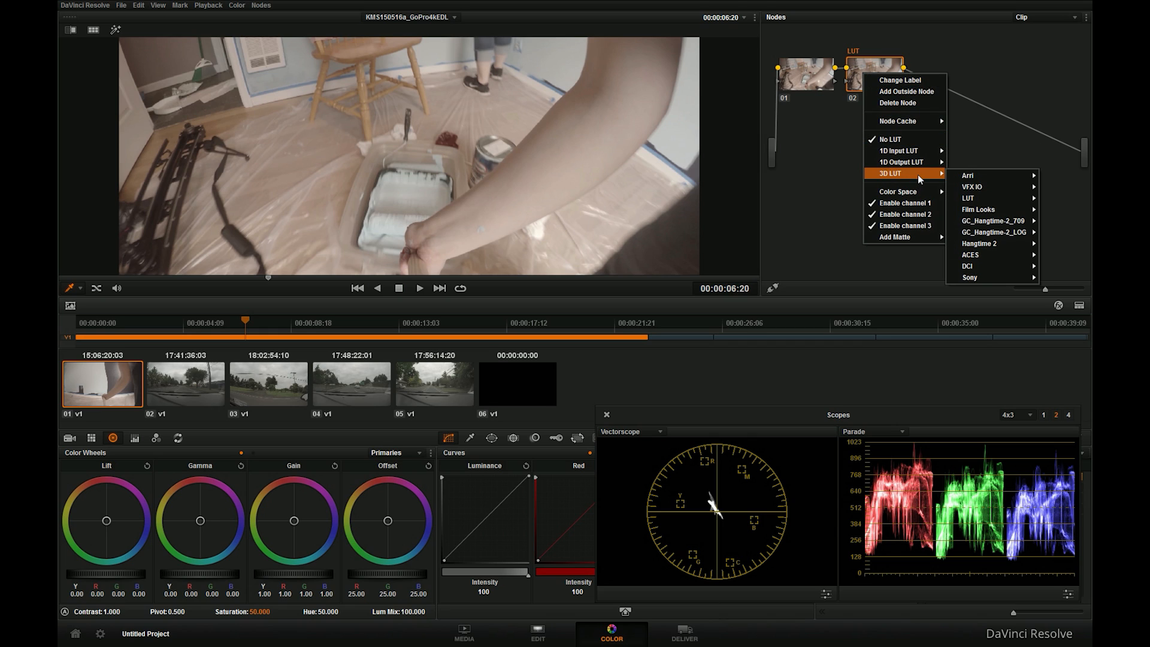
{"action": "mouse_move", "coordinate": [981, 244]}
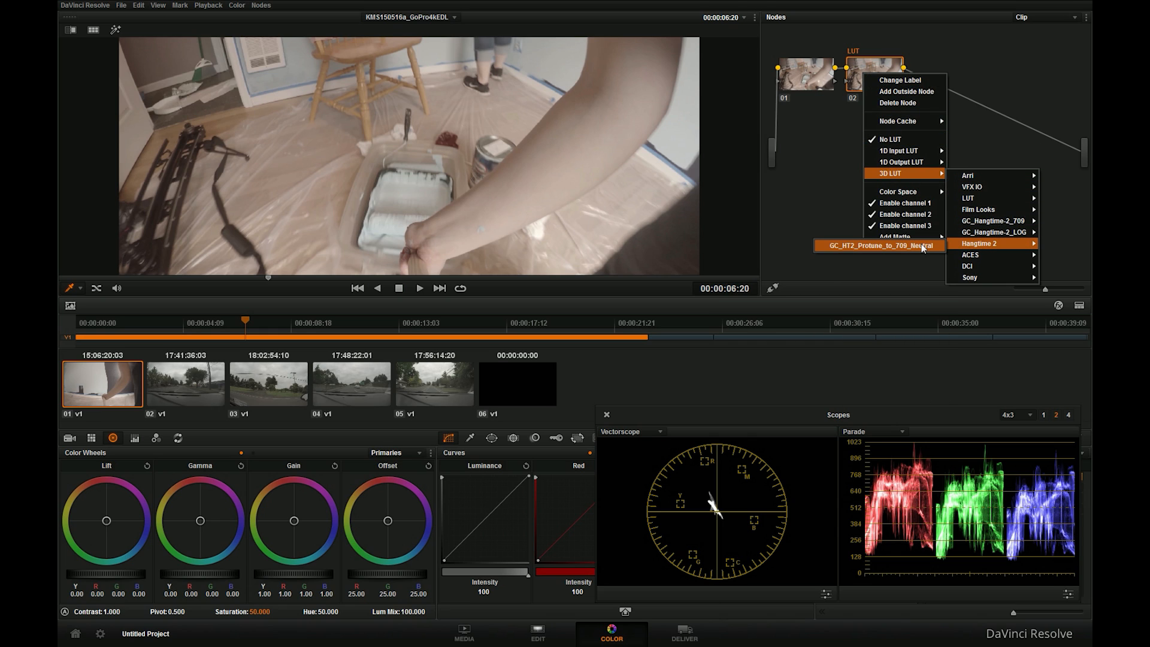
{"action": "left_click", "coordinate": [885, 246]}
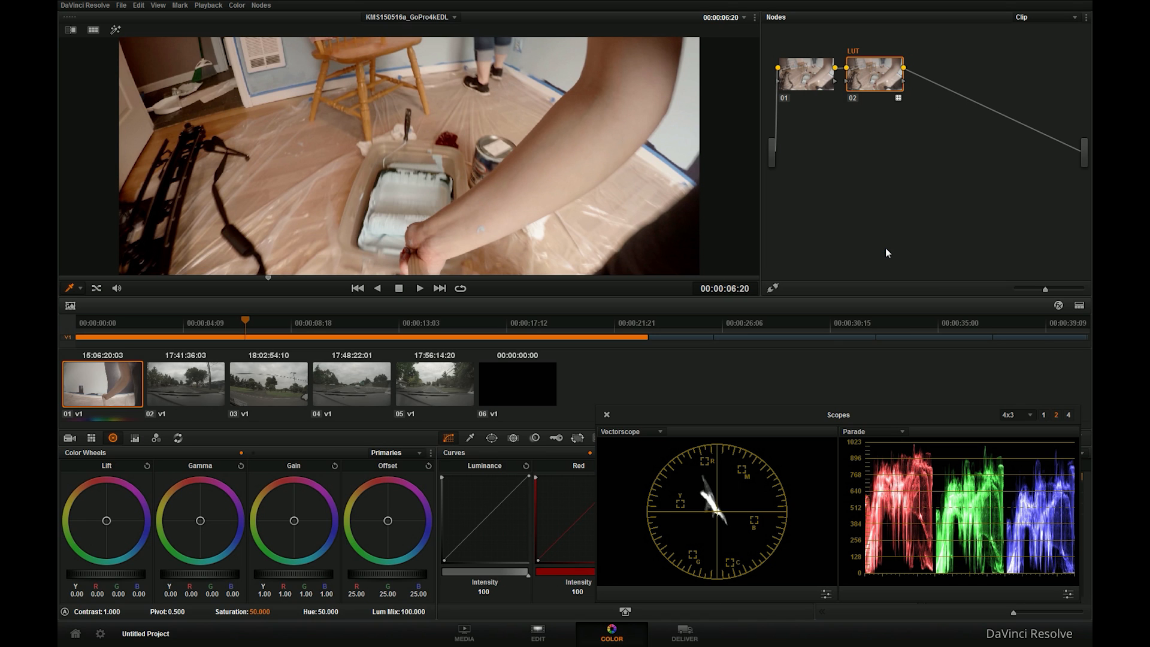
Step: Review the first clip with its LUT in full-screen playback and mute the audio
{"action": "left_click_drag", "start_coordinate": [249, 279], "coordinate": [426, 285]}
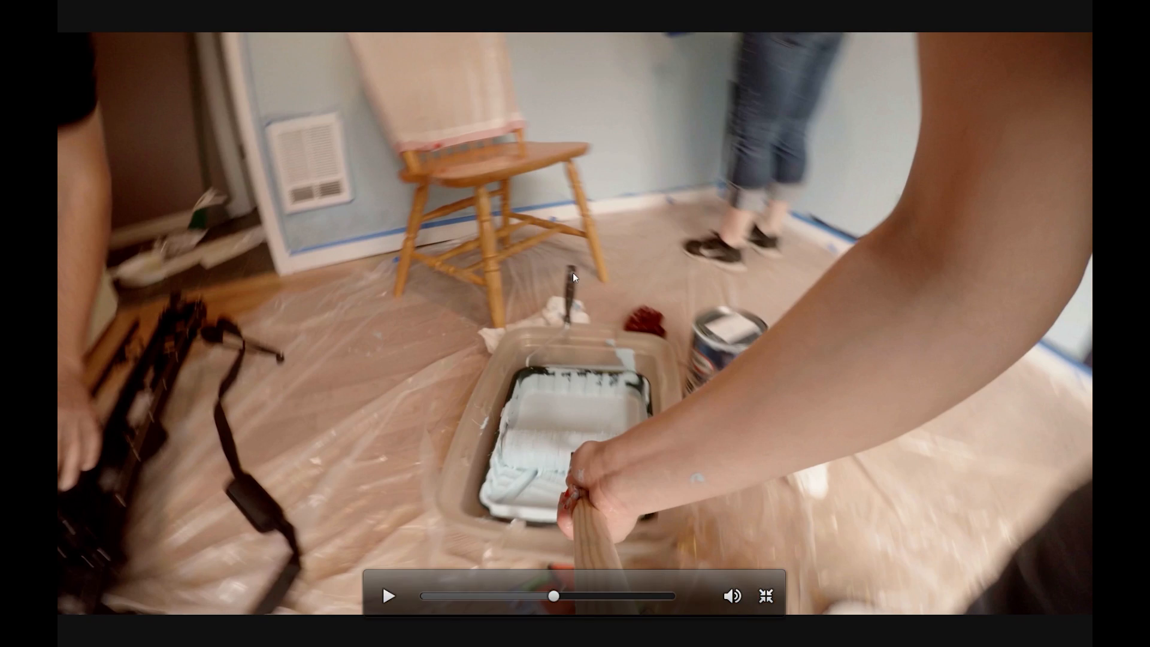
{"action": "key", "text": "space"}
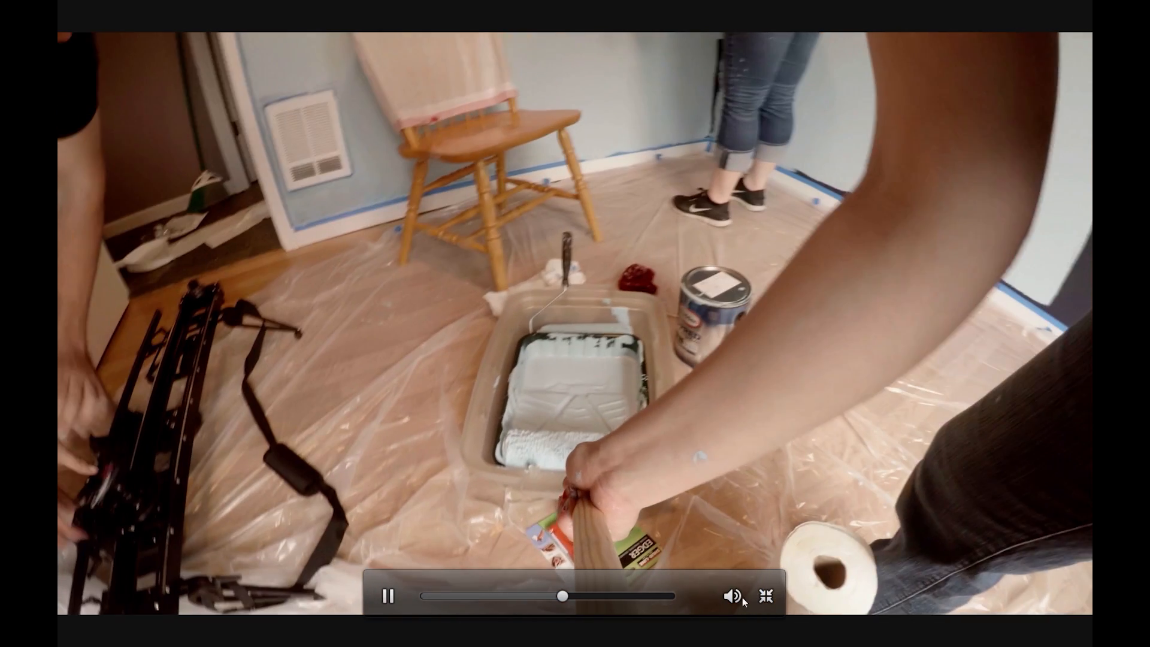
{"action": "left_click", "coordinate": [743, 599]}
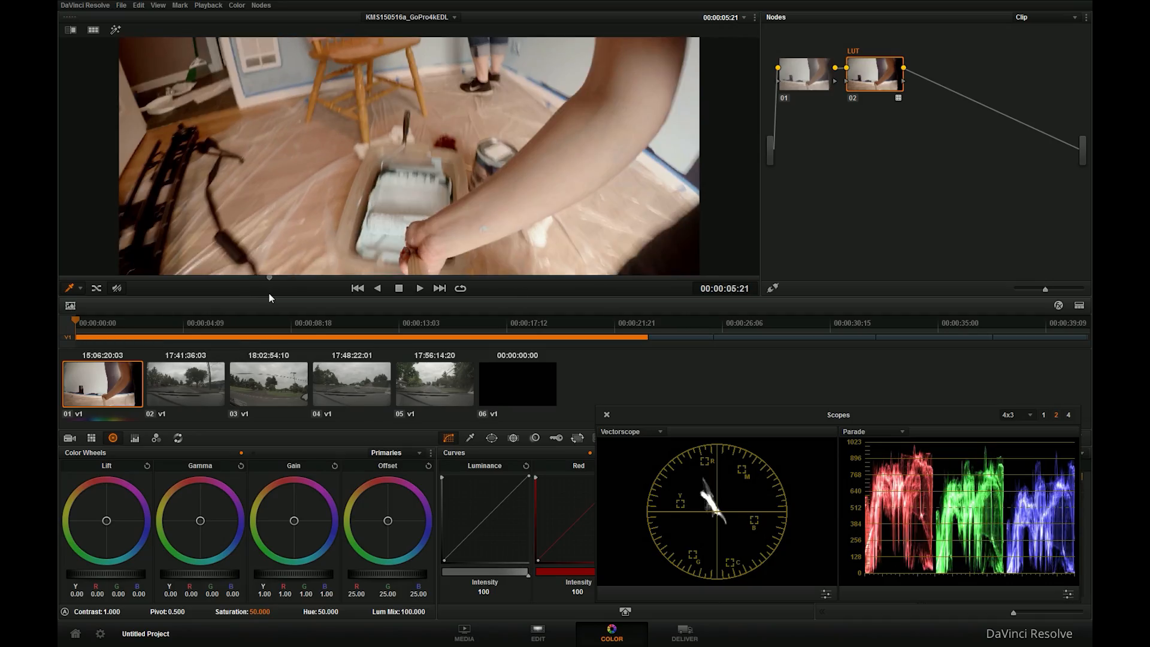
{"action": "key", "text": "space"}
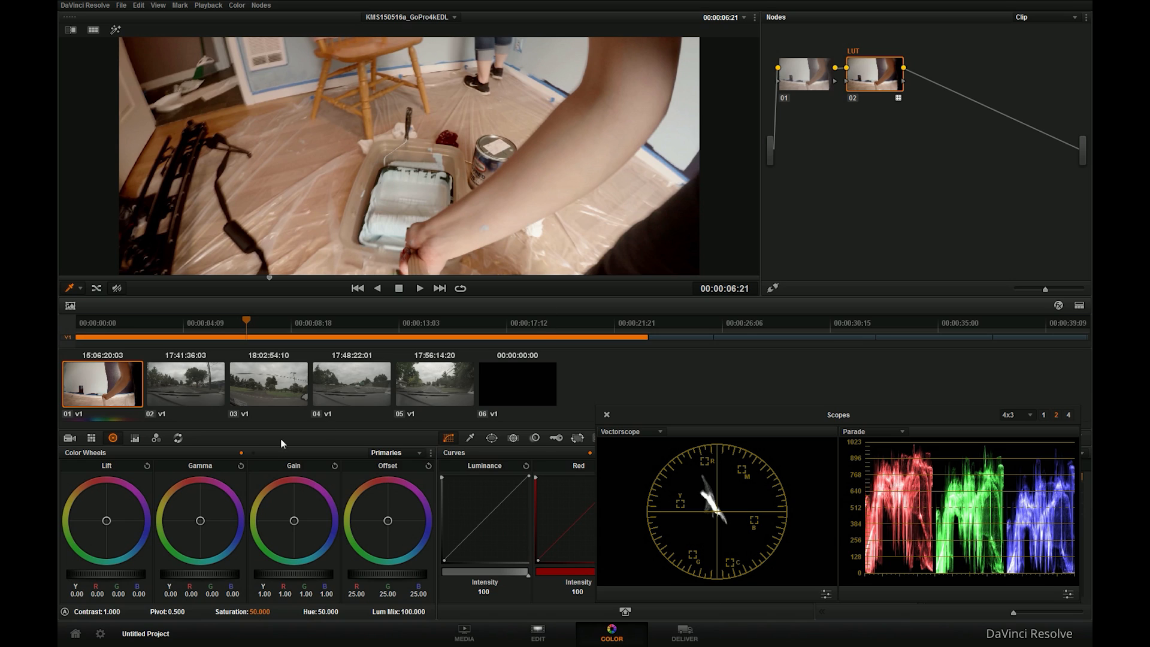
Step: On node 01 of the first clip, raise Lift to 0.03 and lower Gamma to -0.01, then check the frame at 00:00:16:10
{"action": "left_click", "coordinate": [813, 74]}
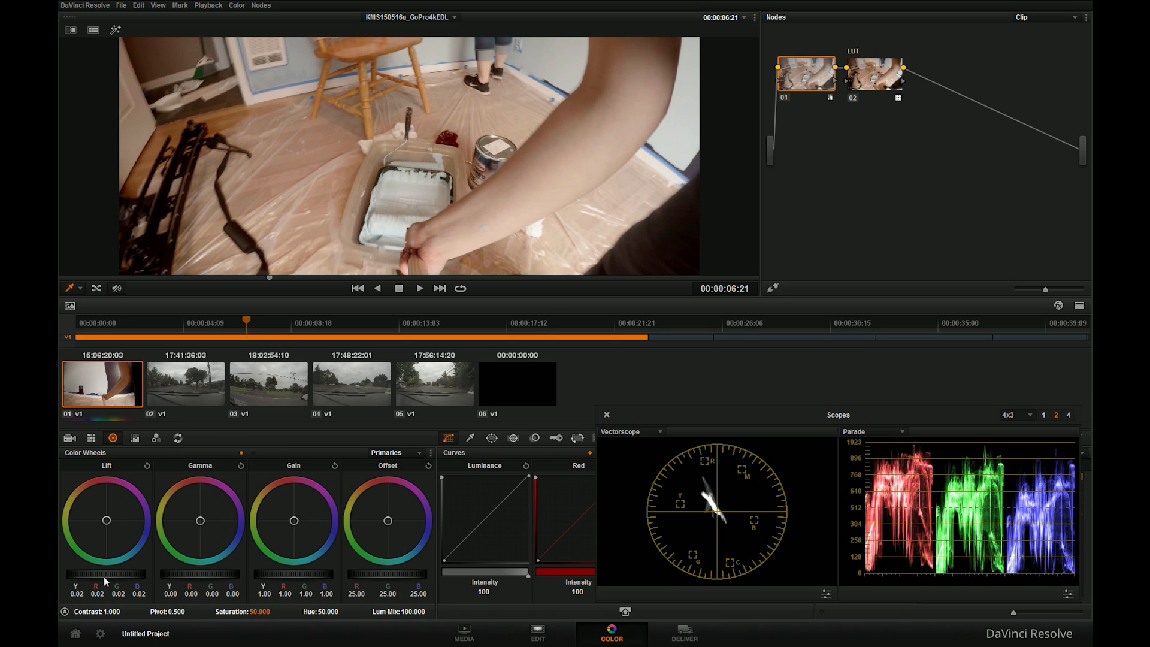
{"action": "left_click_drag", "start_coordinate": [103, 577], "coordinate": [104, 577]}
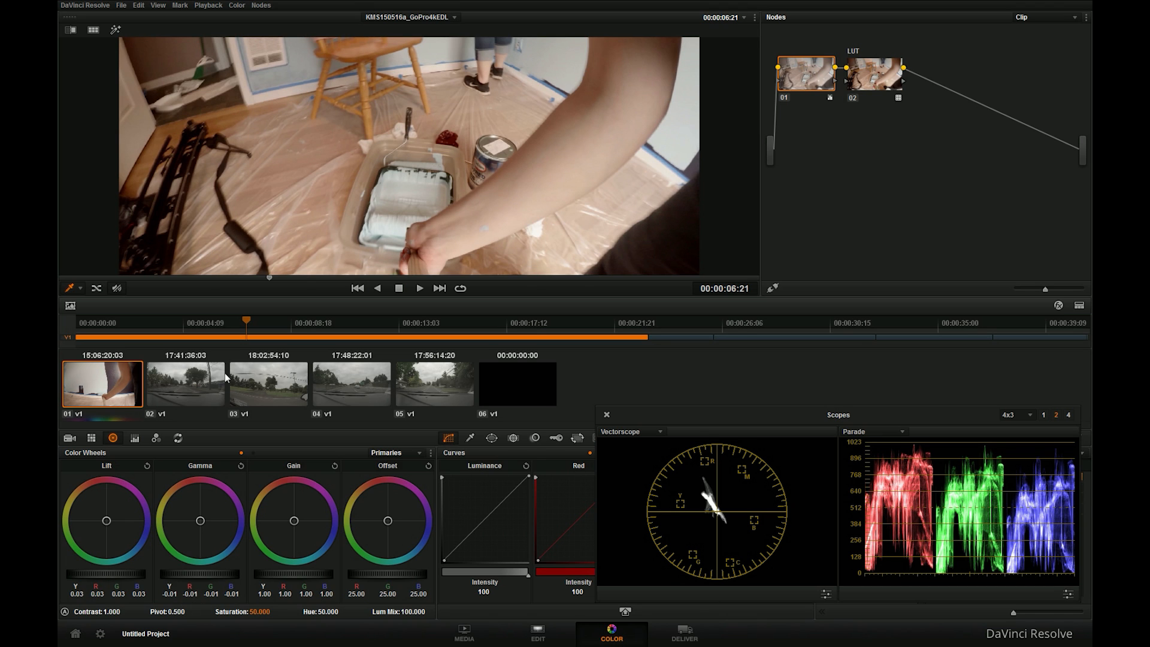
{"action": "left_click_drag", "start_coordinate": [282, 275], "coordinate": [555, 307]}
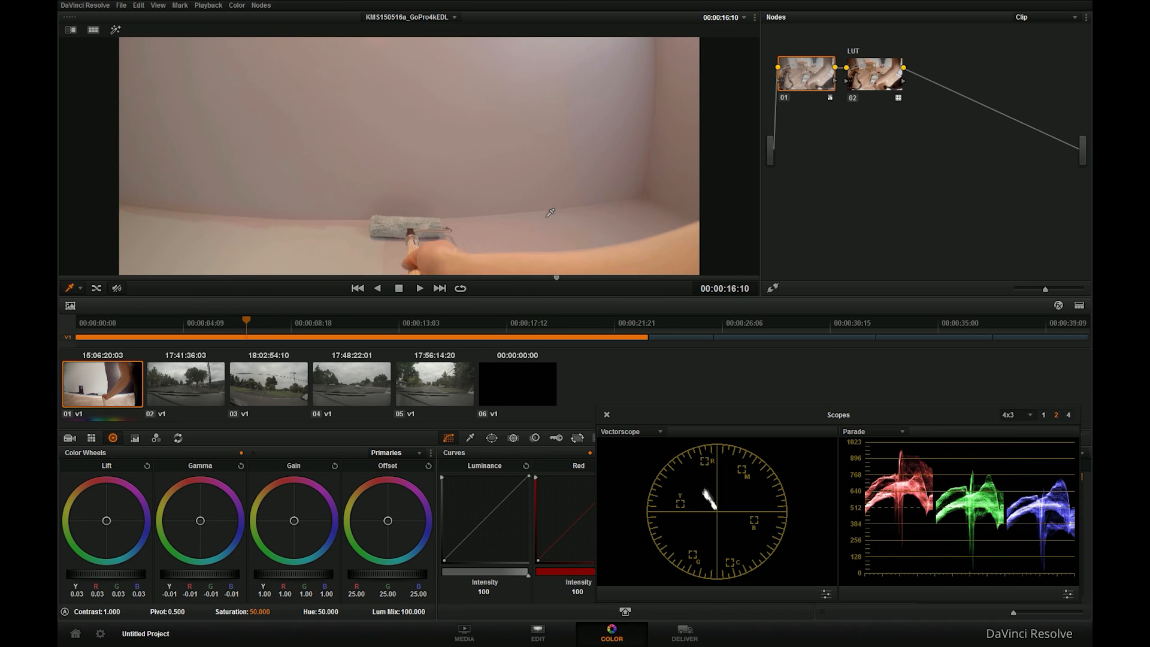
Step: Apply the GC_HT2_Protune_to_709_Neutral 3D LUT to the fourth clip's node and compare the clip with the first one
{"action": "left_click", "coordinate": [363, 383]}
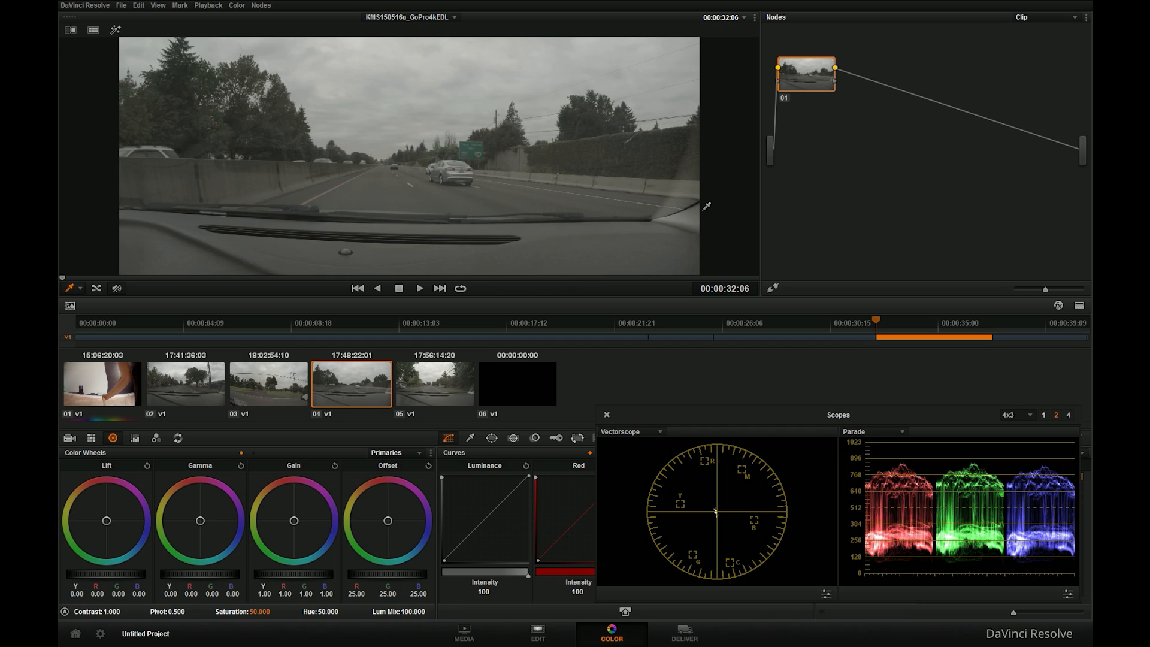
{"action": "right_click", "coordinate": [820, 76]}
{"action": "mouse_move", "coordinate": [886, 173]}
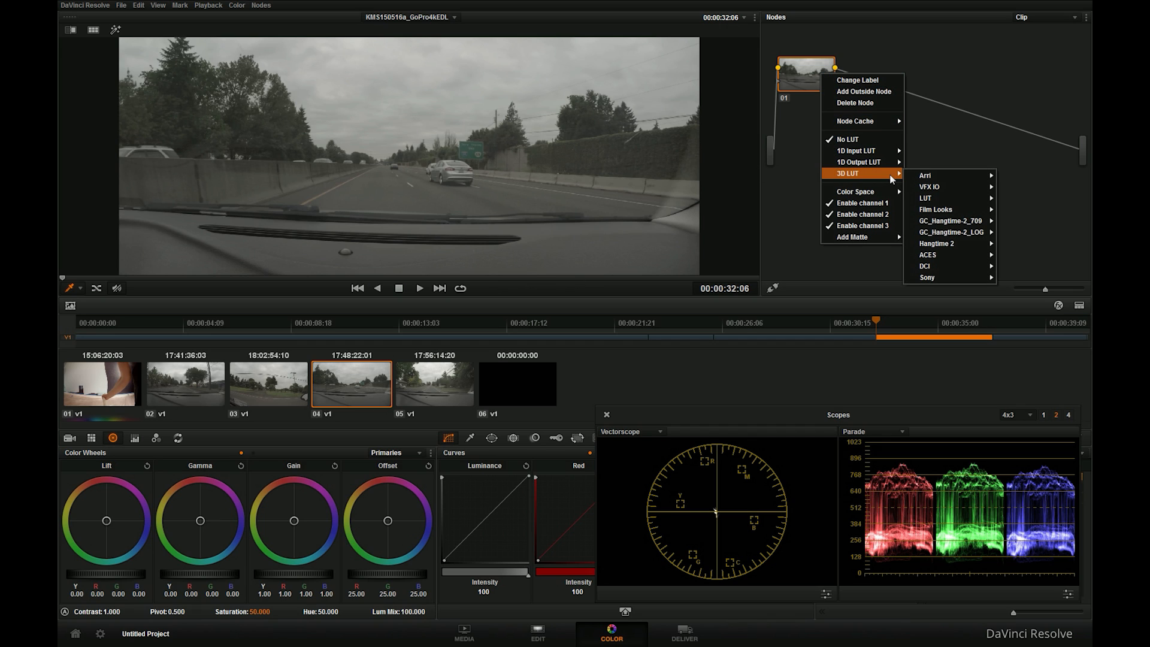
{"action": "mouse_move", "coordinate": [933, 244]}
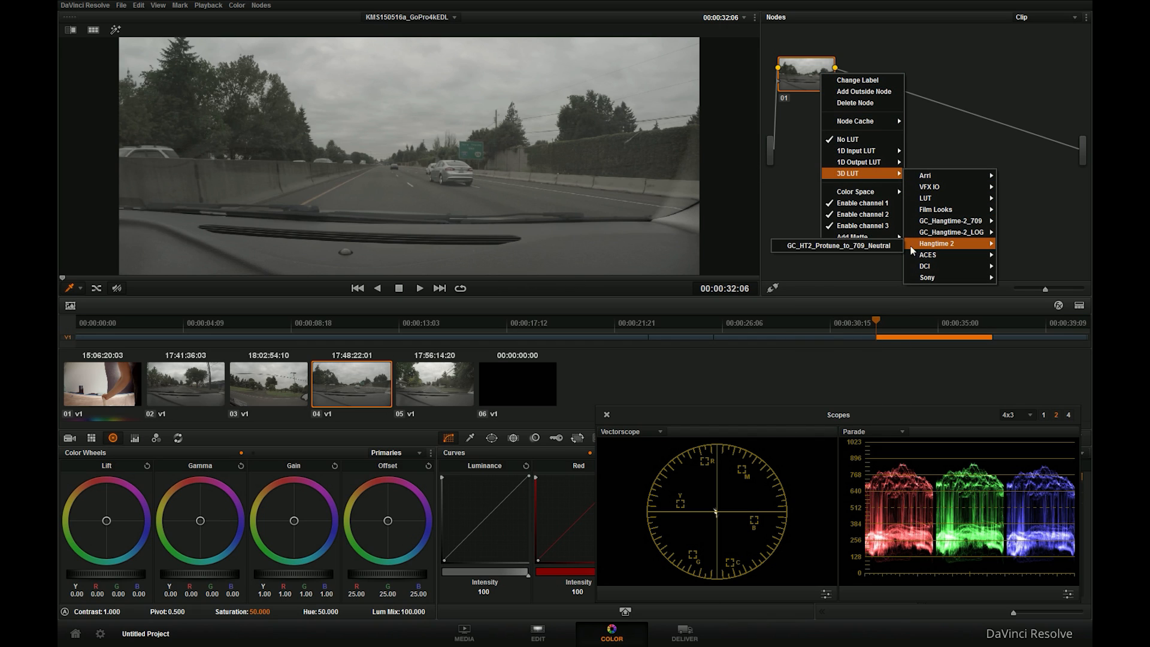
{"action": "left_click", "coordinate": [876, 244]}
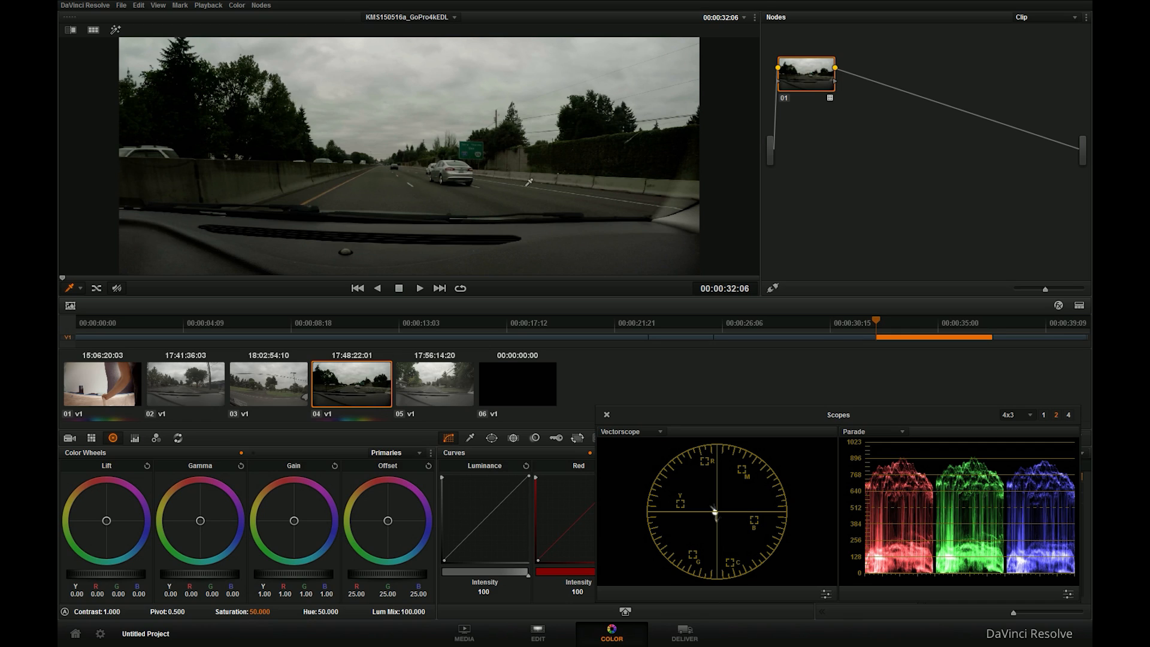
{"action": "left_click", "coordinate": [107, 390]}
{"action": "left_click", "coordinate": [382, 378]}
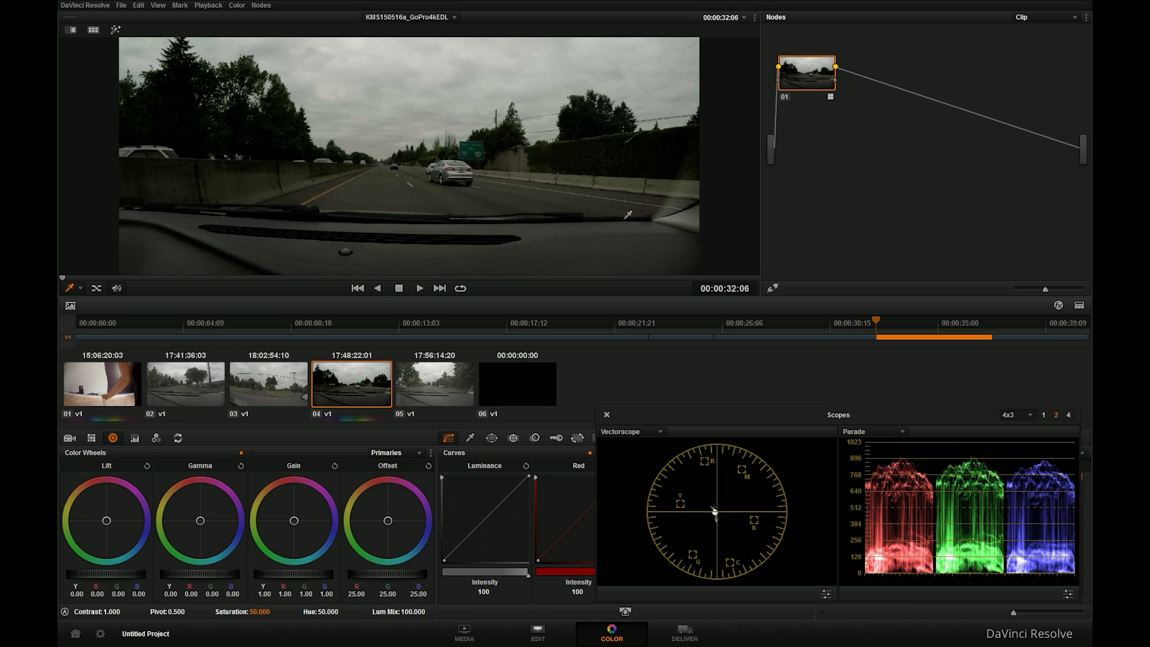
Step: Open the LUT folder from the project settings, create a subfolder named "Hangtime" inside Ground Control and open it
{"action": "left_click", "coordinate": [100, 634]}
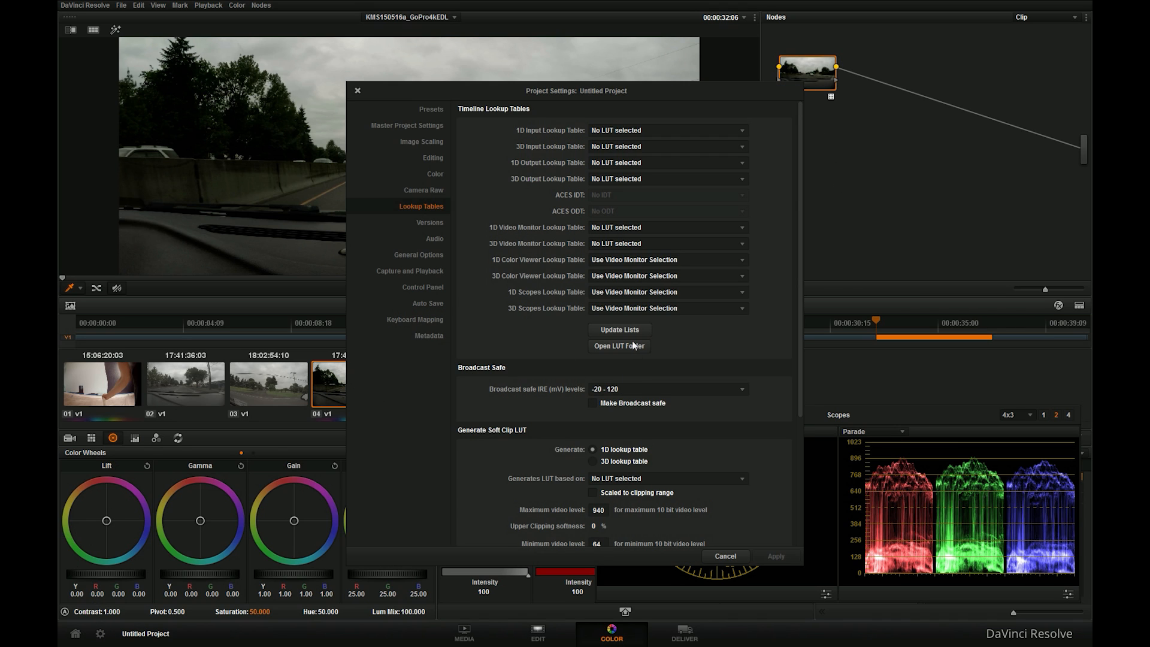
{"action": "left_click", "coordinate": [635, 346]}
{"action": "left_click", "coordinate": [250, 189]}
{"action": "double_click", "coordinate": [251, 189]}
{"action": "right_click", "coordinate": [286, 180]}
{"action": "mouse_move", "coordinate": [404, 318]}
{"action": "left_click", "coordinate": [443, 312]}
{"action": "type", "text": "Hangtime"}
{"action": "key", "text": "Return"}
{"action": "key", "text": "Return"}
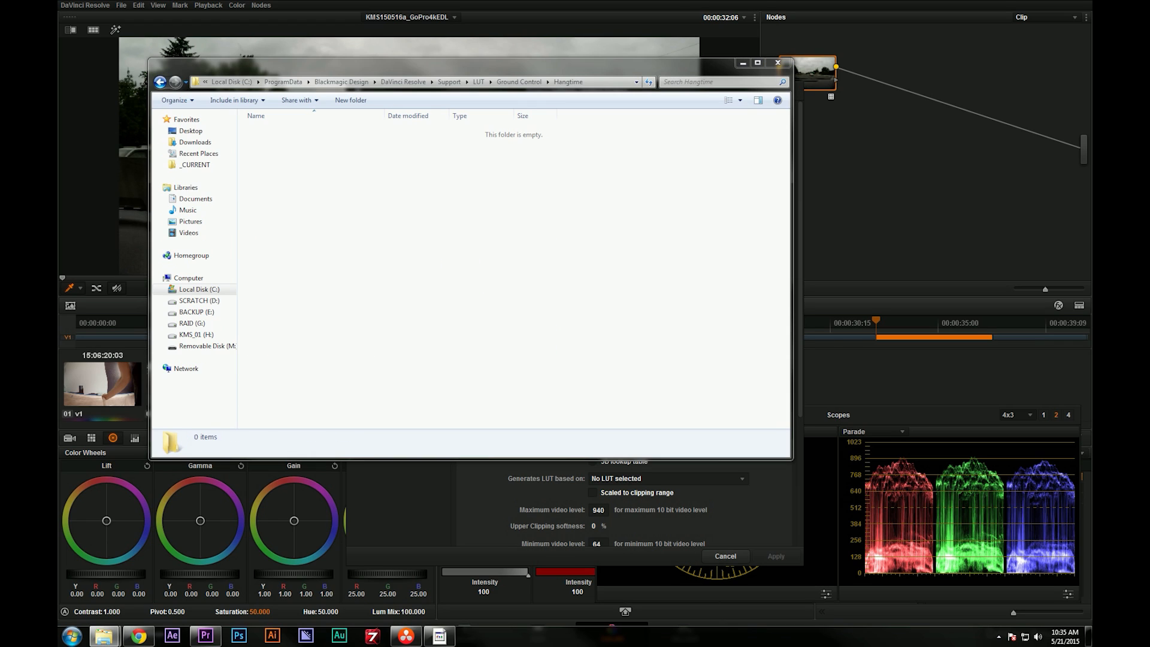
Step: Copy the GC_Hangtime_709 and GC_Hangtime_LOG folders and the four GC_Protune_to_709 cube files into the Hangtime folder, and update the LUT lists
{"action": "left_click_drag", "start_coordinate": [365, 243], "coordinate": [443, 221]}
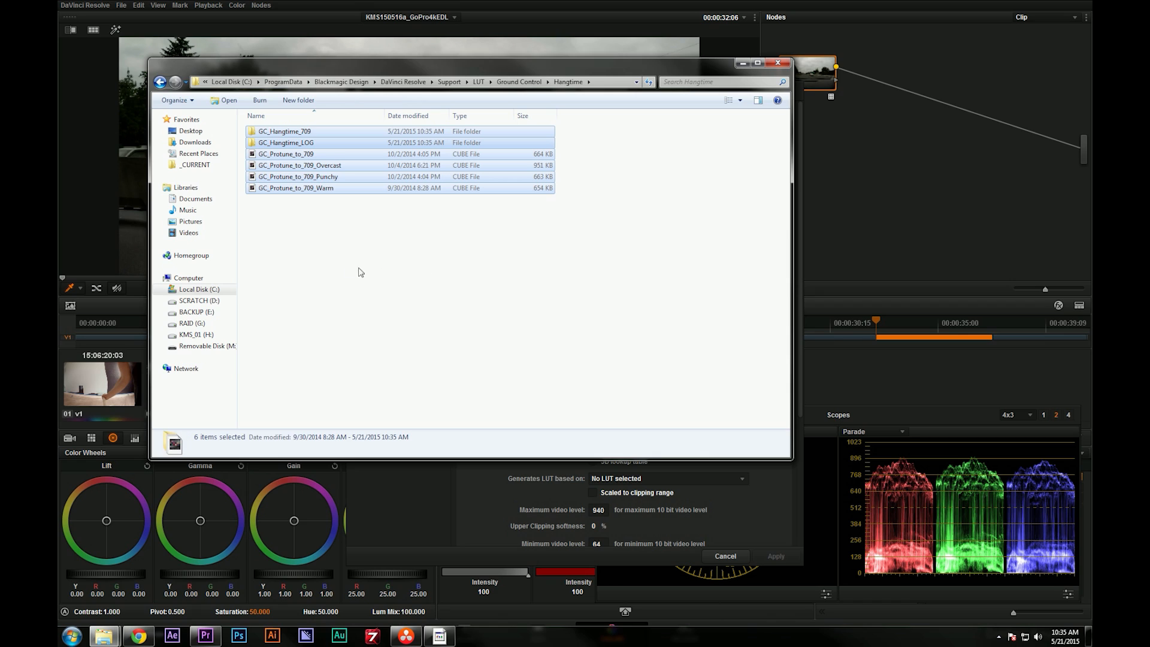
{"action": "left_click", "coordinate": [777, 62]}
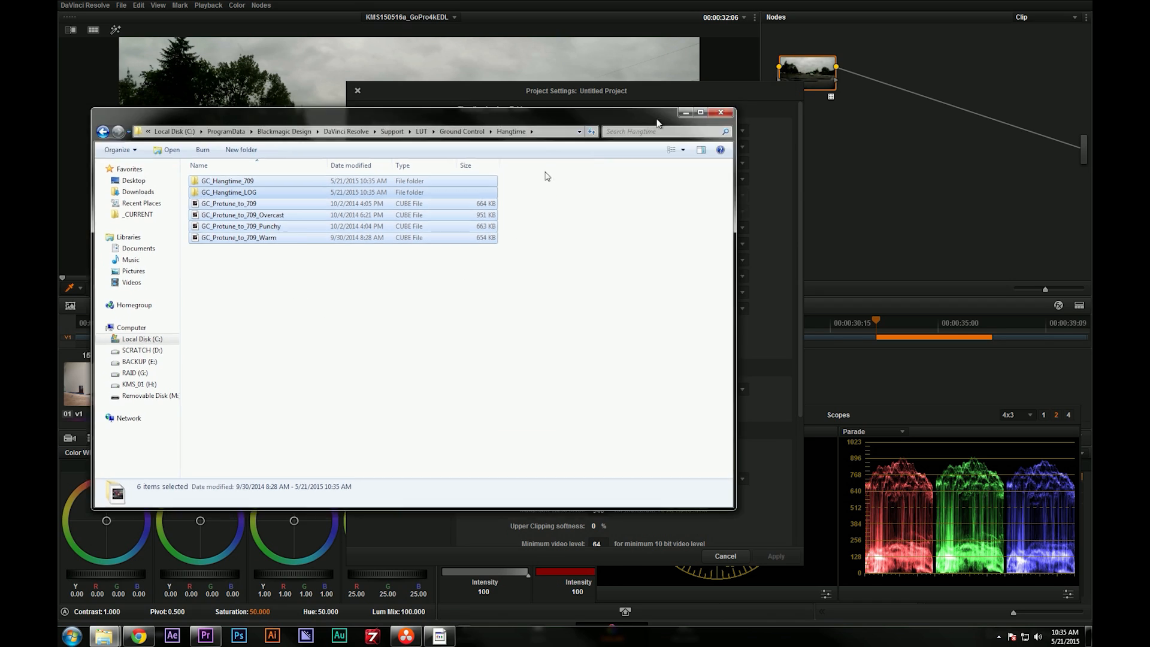
{"action": "left_click", "coordinate": [634, 333]}
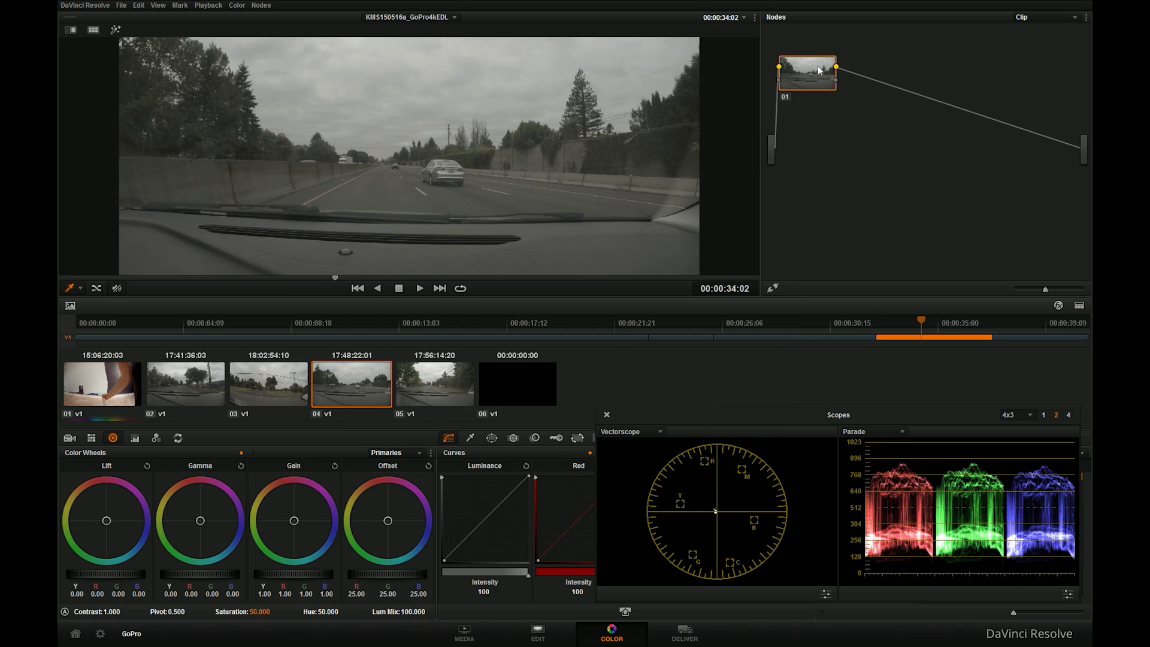
Step: Add a serial node to the fourth clip and apply the GC_Protune_to_709 3D LUT from the Hangtime group to it
{"action": "key", "text": "alt+s"}
{"action": "right_click", "coordinate": [877, 71]}
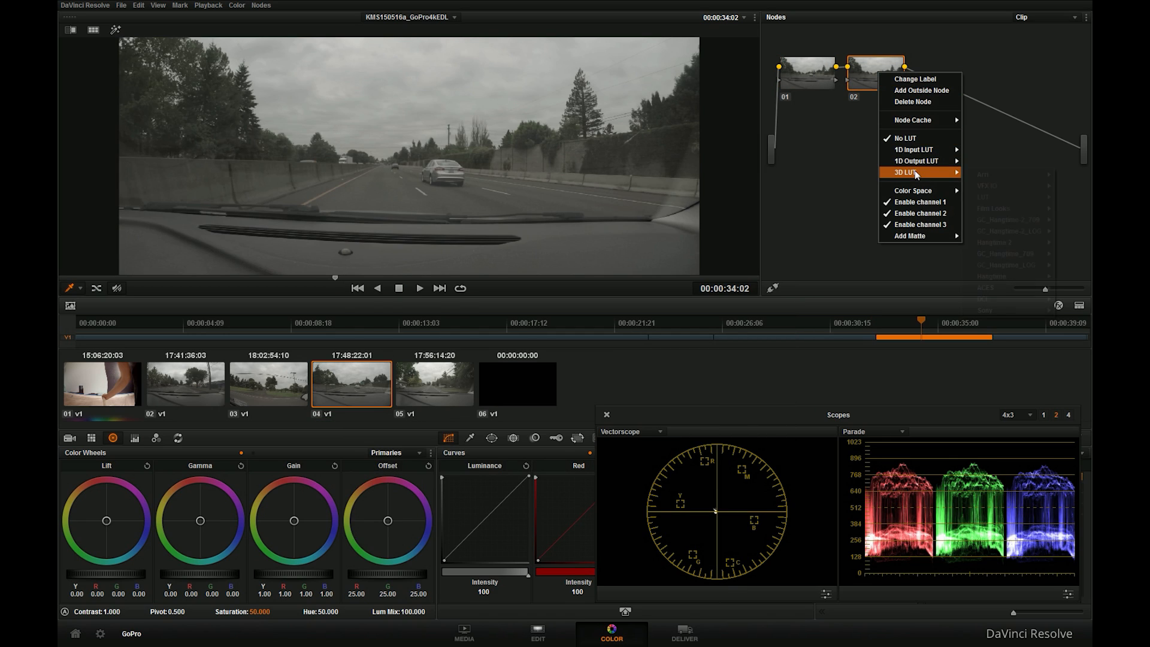
{"action": "mouse_move", "coordinate": [920, 172]}
{"action": "mouse_move", "coordinate": [1003, 274]}
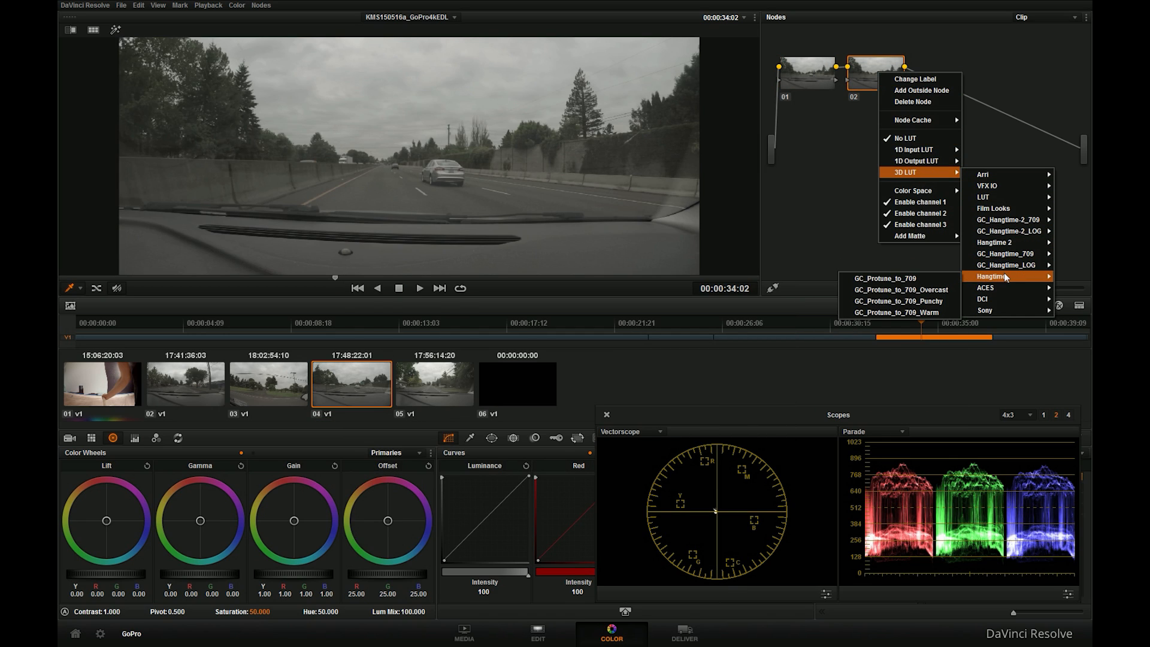
{"action": "left_click", "coordinate": [881, 279]}
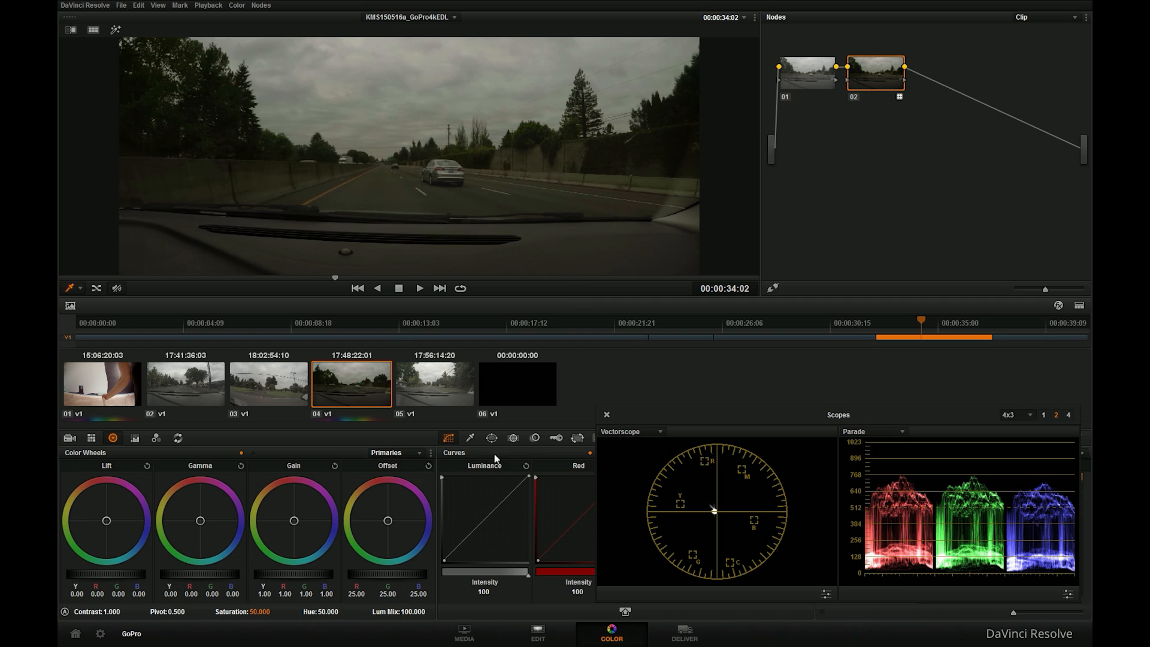
Step: On node 01 of the fourth clip, set Gain to 1.29, Saturation to 72 and Gamma to 0.01
{"action": "left_click_drag", "start_coordinate": [803, 68], "coordinate": [806, 71]}
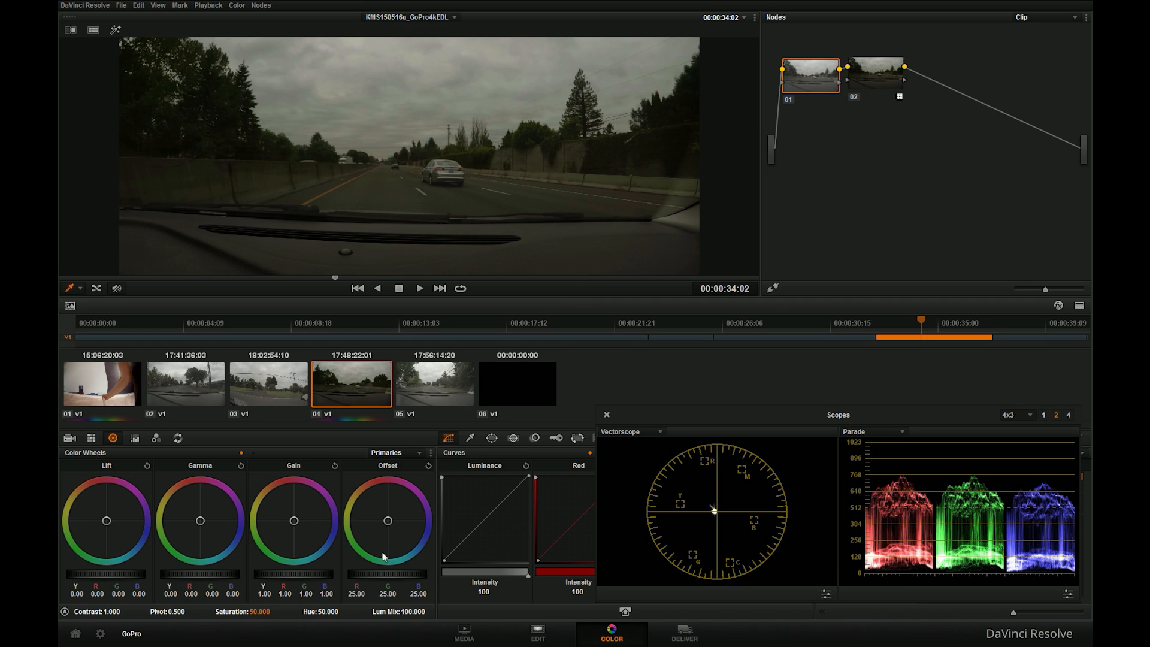
{"action": "scroll", "coordinate": [315, 571], "scroll_direction": "up", "scroll_amount": 10}
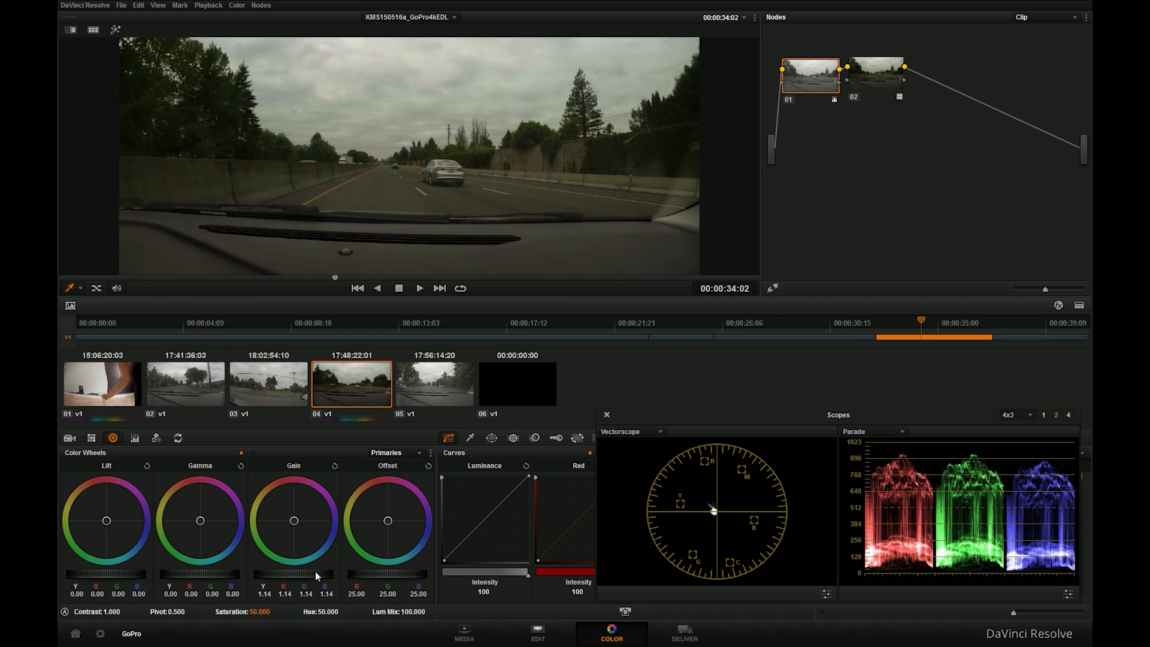
{"action": "scroll", "coordinate": [315, 571], "scroll_direction": "up", "scroll_amount": 3}
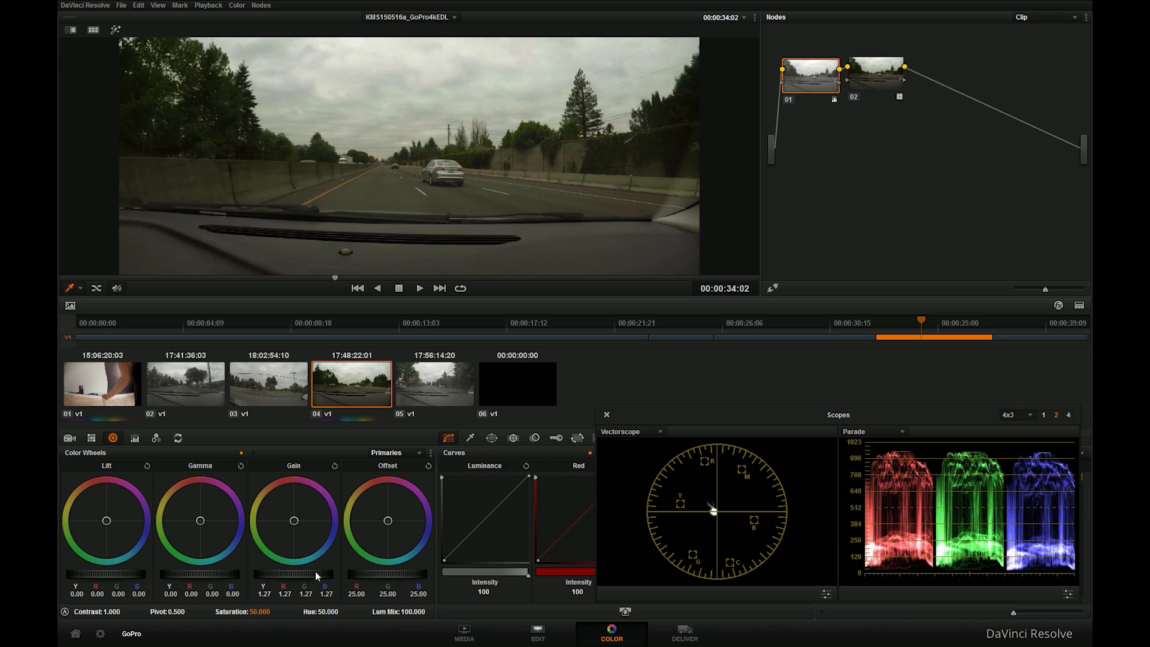
{"action": "left_click_drag", "start_coordinate": [258, 611], "coordinate": [258, 611]}
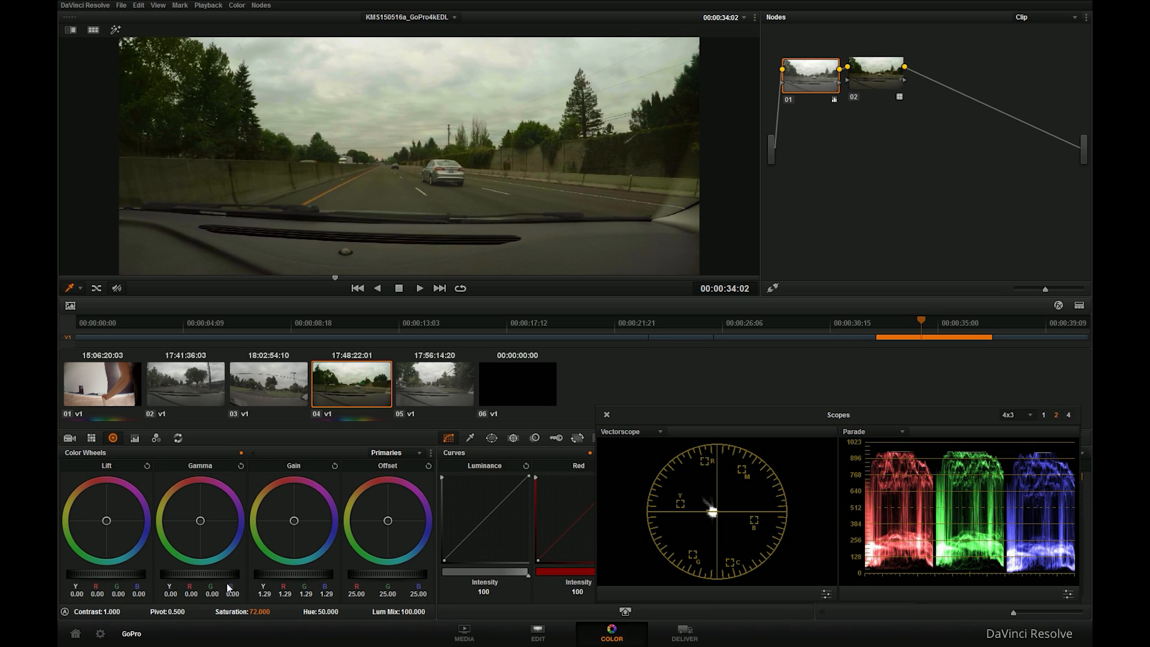
{"action": "scroll", "coordinate": [219, 574], "scroll_direction": "up", "scroll_amount": 1}
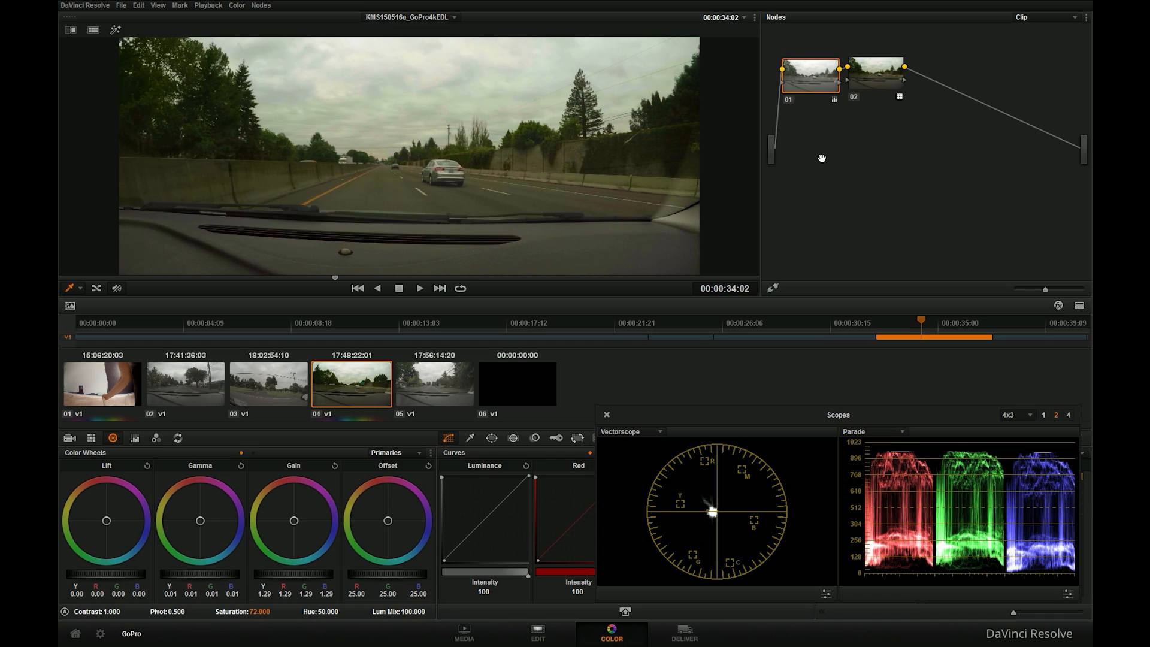
Step: In a second version of the fourth clip's grade, switch node 02 to a Hangtime 2 3D LUT and compare it with Version 1
{"action": "left_click", "coordinate": [419, 288]}
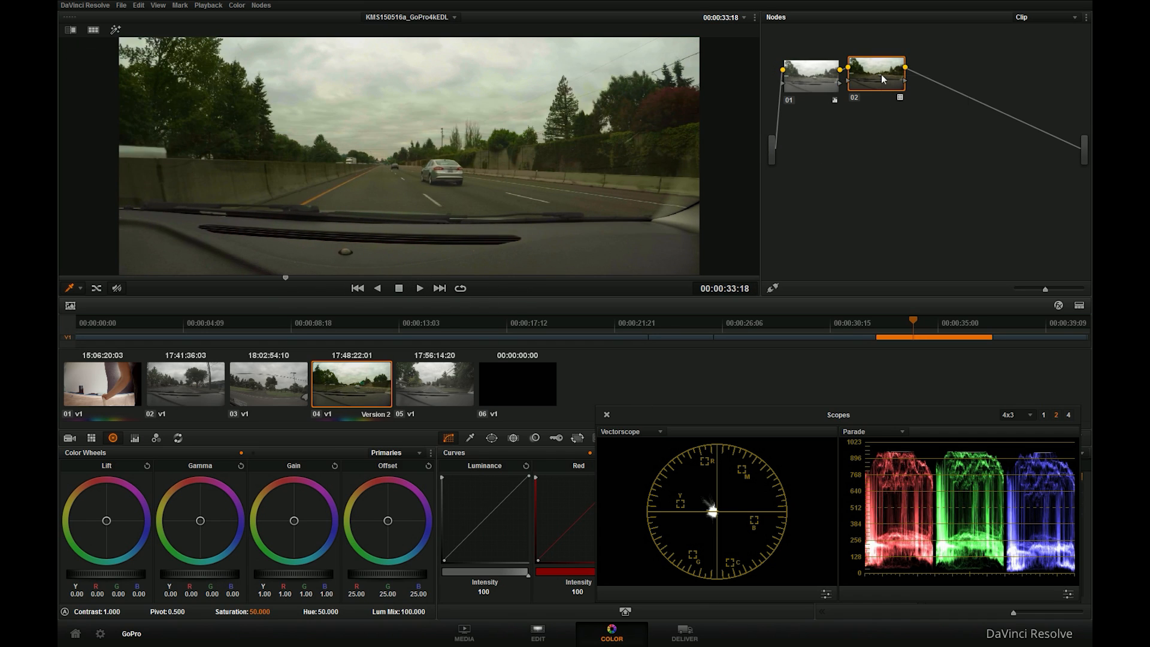
{"action": "right_click", "coordinate": [881, 75]}
{"action": "mouse_move", "coordinate": [921, 175]}
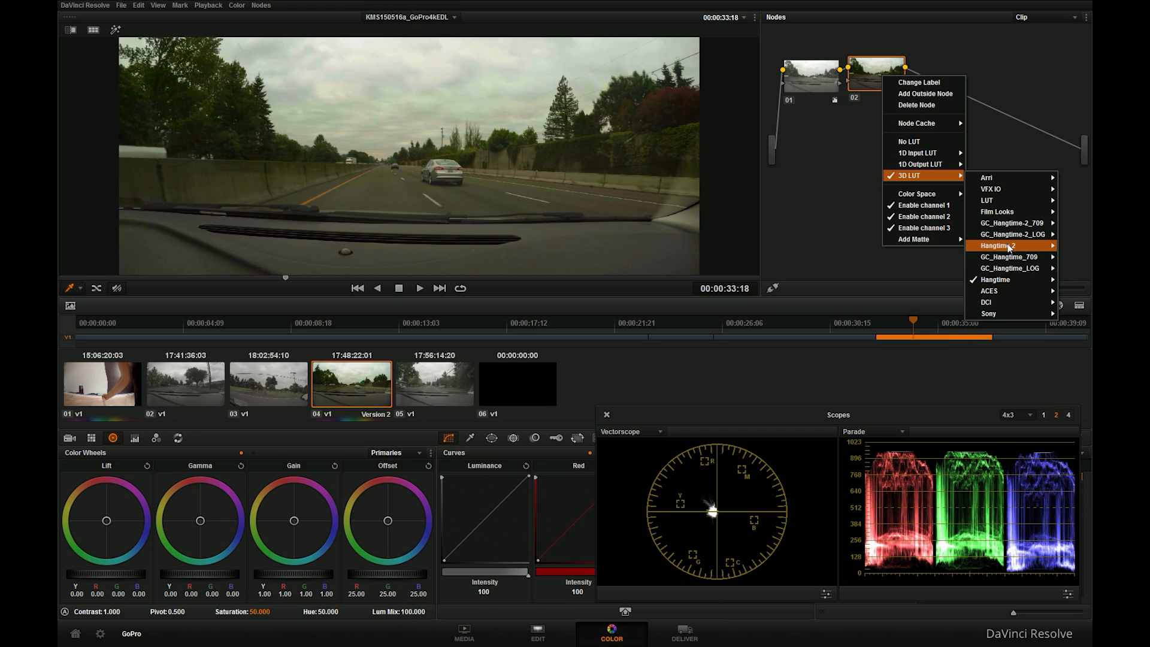
{"action": "left_click", "coordinate": [928, 247]}
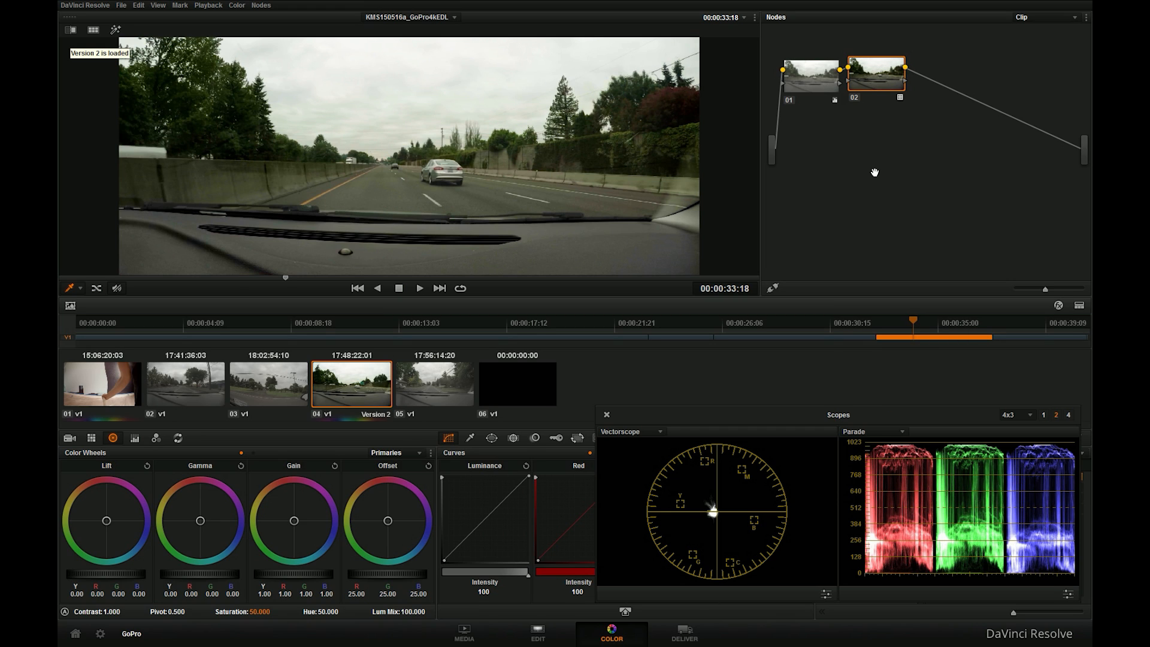
{"action": "key", "text": "ctrl+b"}
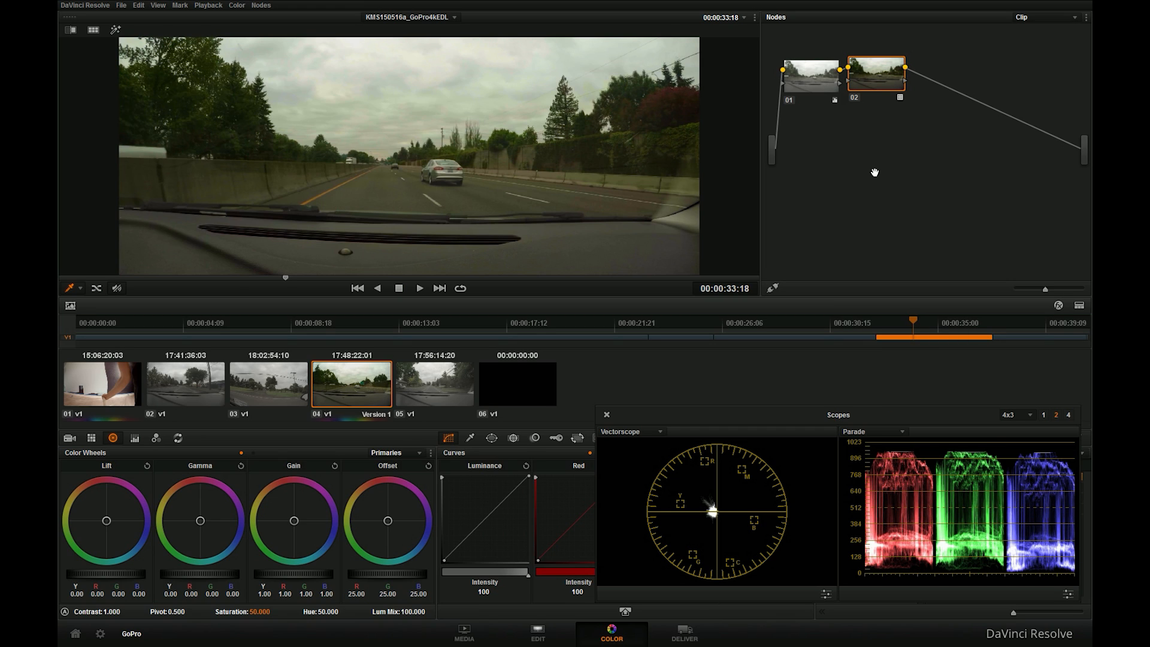
{"action": "key", "text": "ctrl+b"}
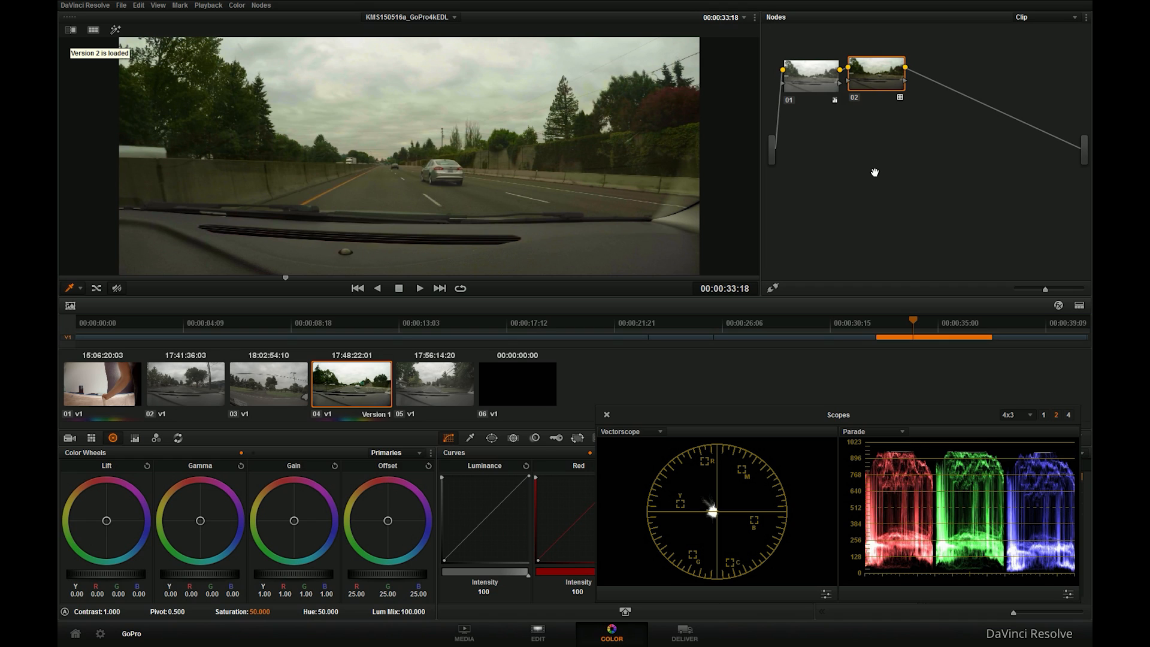
Step: Copy the fourth clip's Version 1 grade to the second, third and fifth clips
{"action": "left_click", "coordinate": [273, 398]}
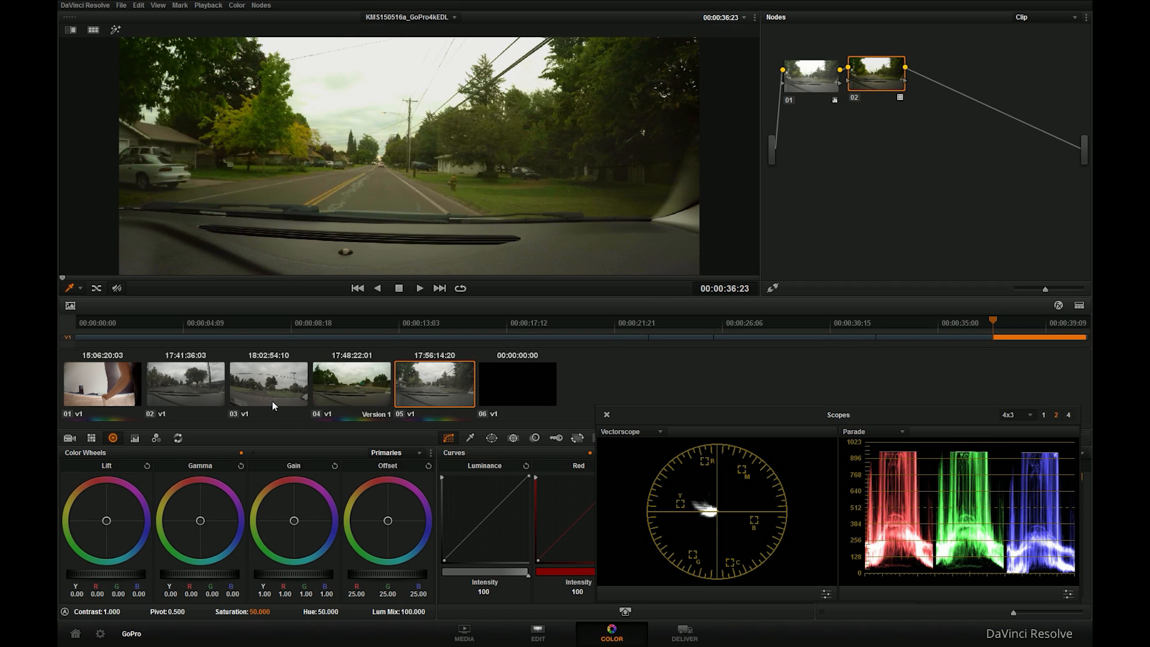
{"action": "middle_click", "coordinate": [340, 382]}
{"action": "left_click", "coordinate": [221, 382]}
{"action": "middle_click", "coordinate": [269, 394]}
Step: Play the second clip and step through the following clips up to the fourth to review their grades
{"action": "key", "text": "space"}
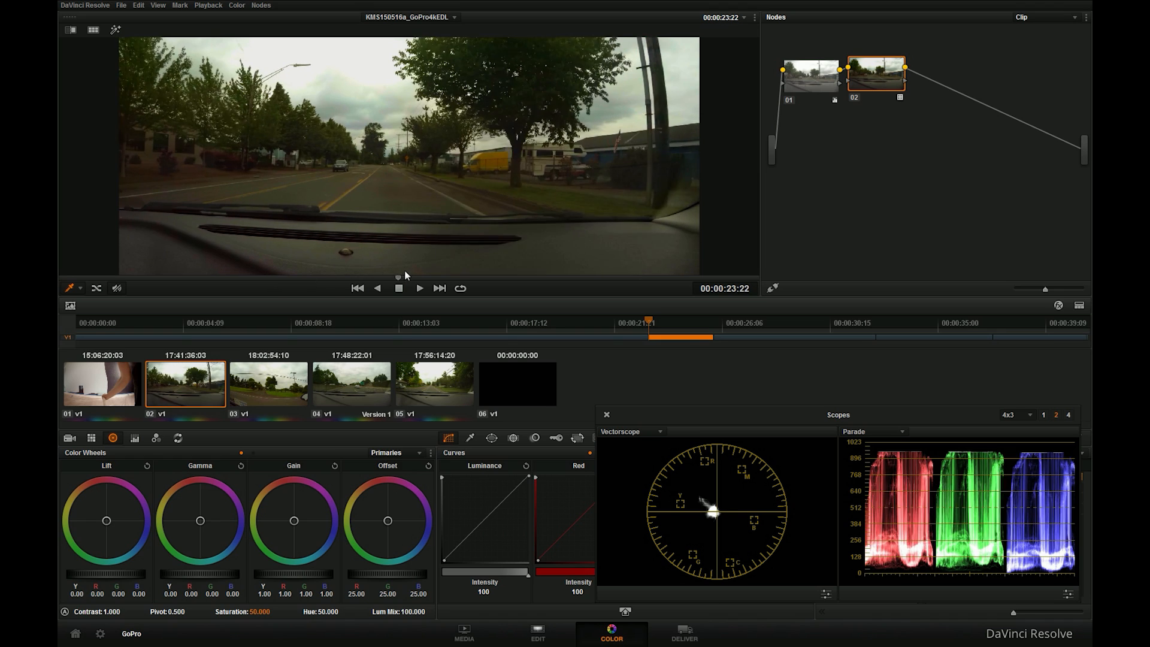
{"action": "key", "text": "Down"}
{"action": "key", "text": "Down"}
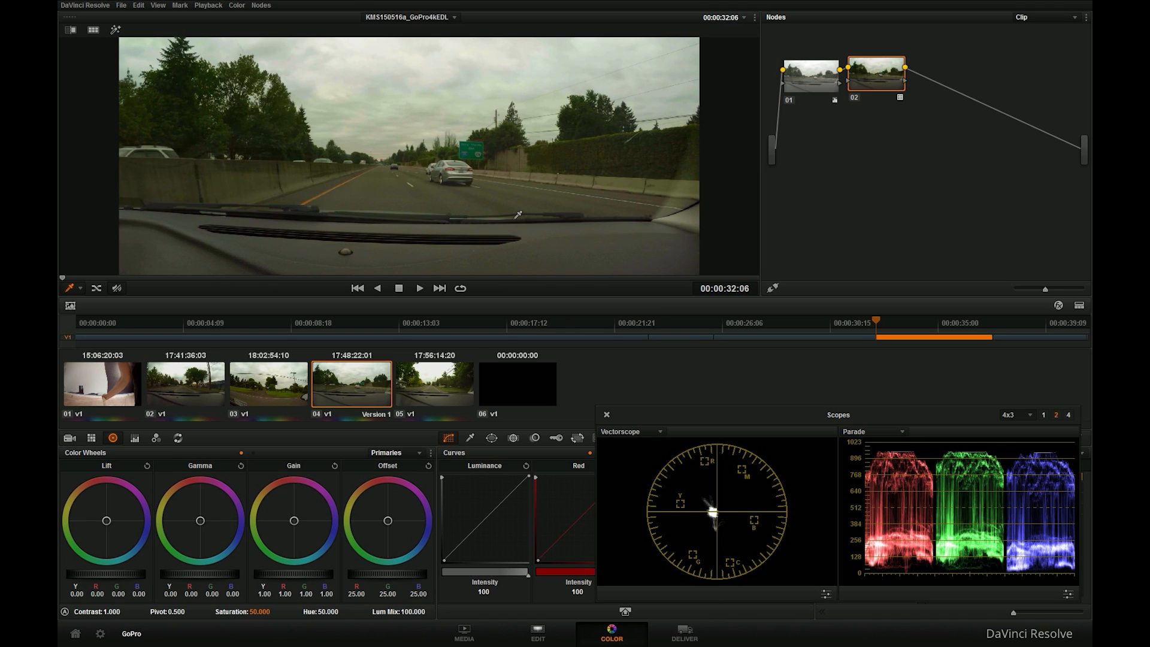